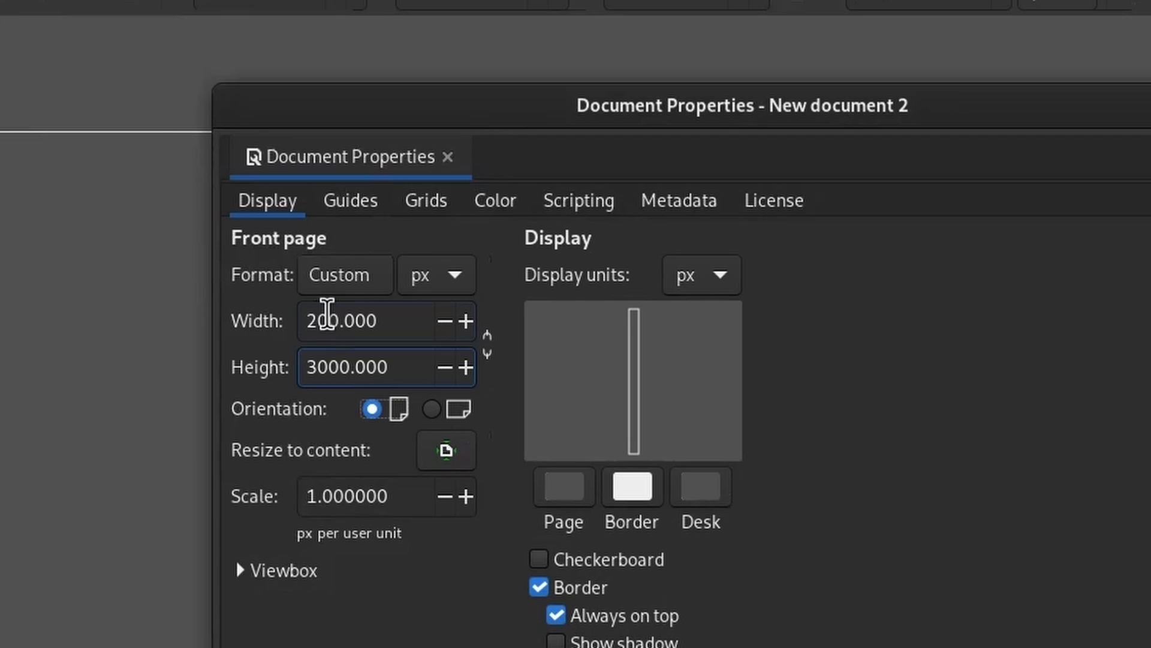
- Close Document Properties with the 200 × 3000 px page, zoom out, and show the snapping options
left_click(1053, 97)
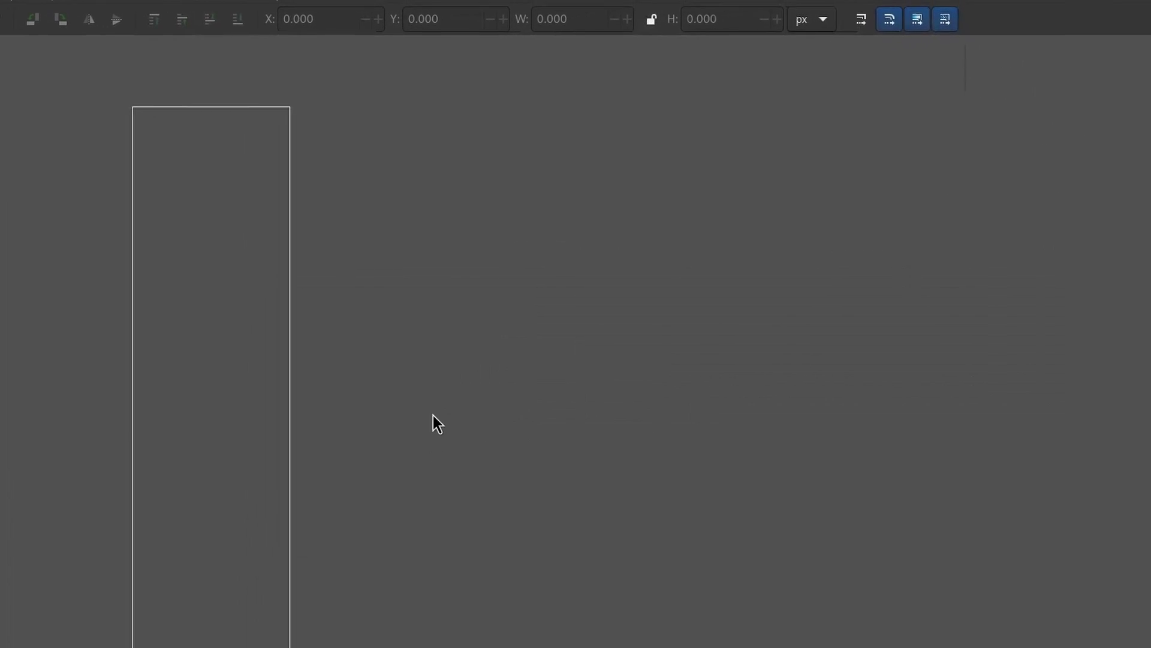
scroll(433, 415, "down", 3)
left_click_drag(359, 480, 579, 270)
scroll(548, 288, "down", 1)
scroll(519, 183, "down", 1)
left_click(1140, 31)
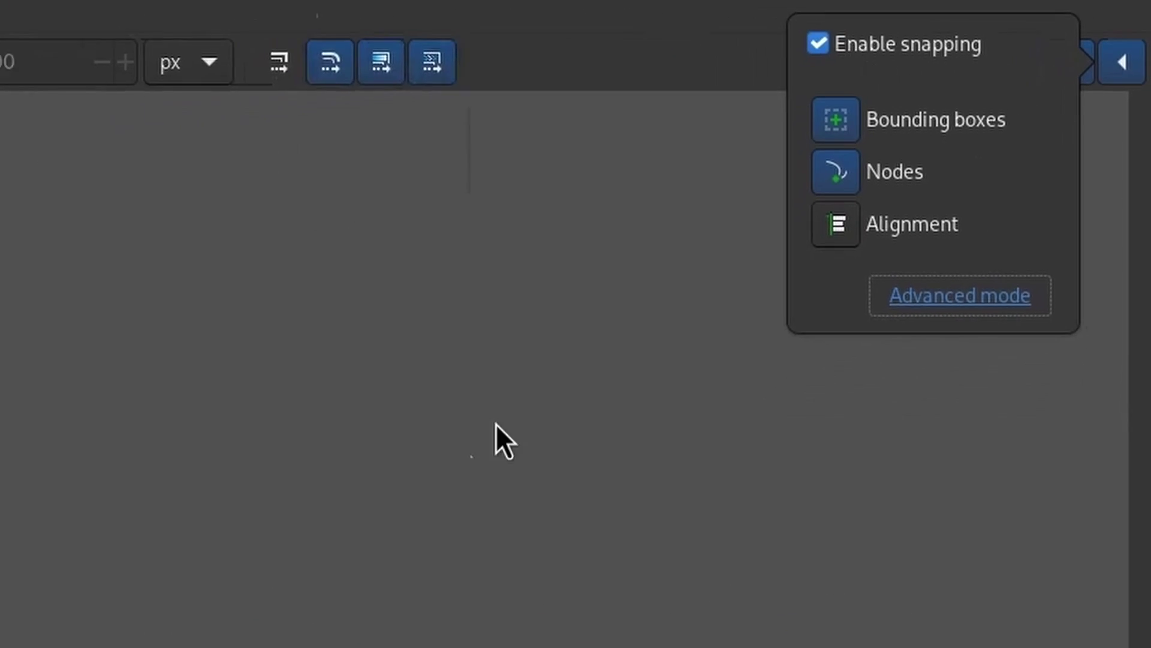
- Draw a rectangle over the whole 200 × 3000 px page and fill it yellow
left_click(496, 423)
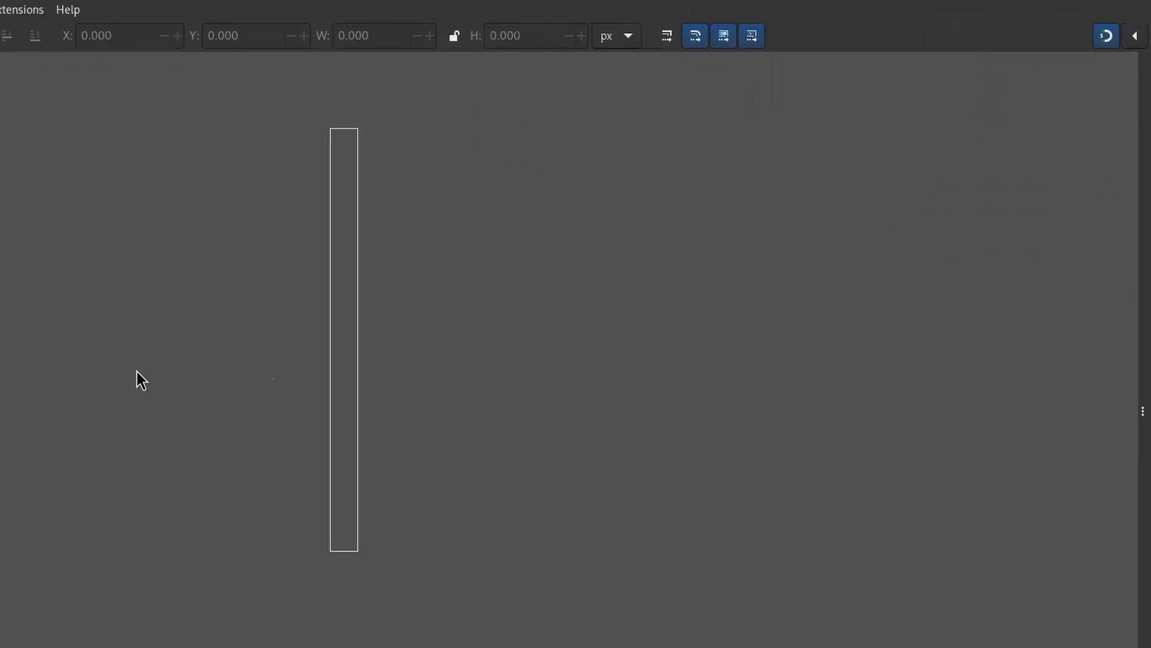
left_click(10, 90)
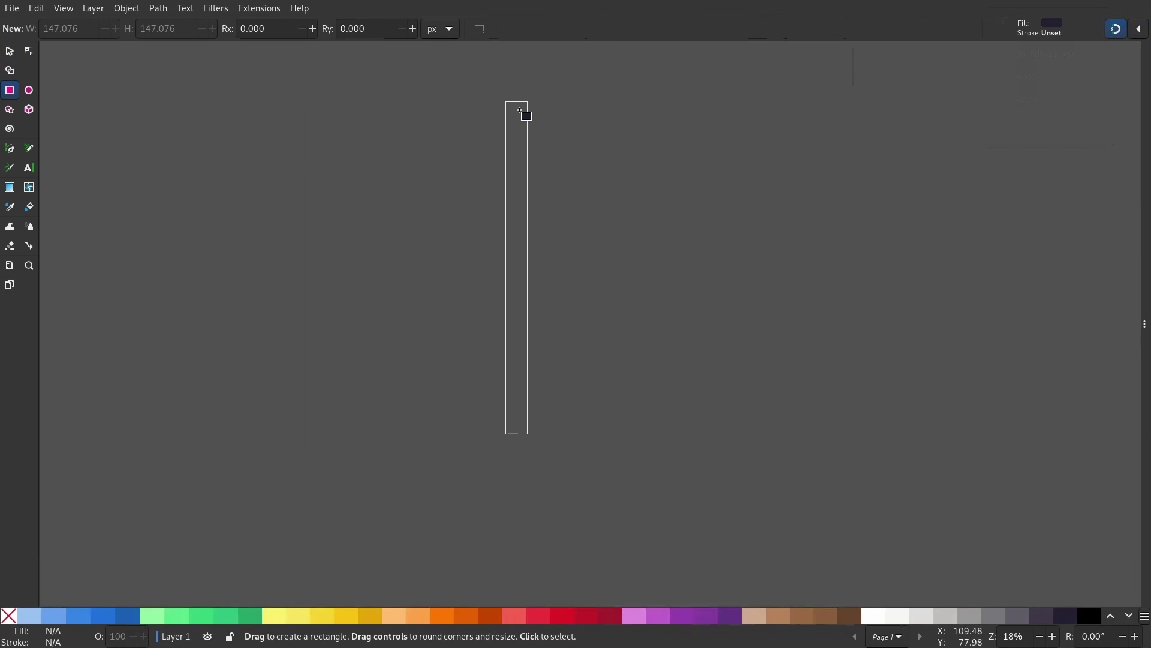
mouse_move(512, 102)
left_mouse_down()
mouse_move(534, 336)
mouse_move(528, 434)
left_mouse_up()
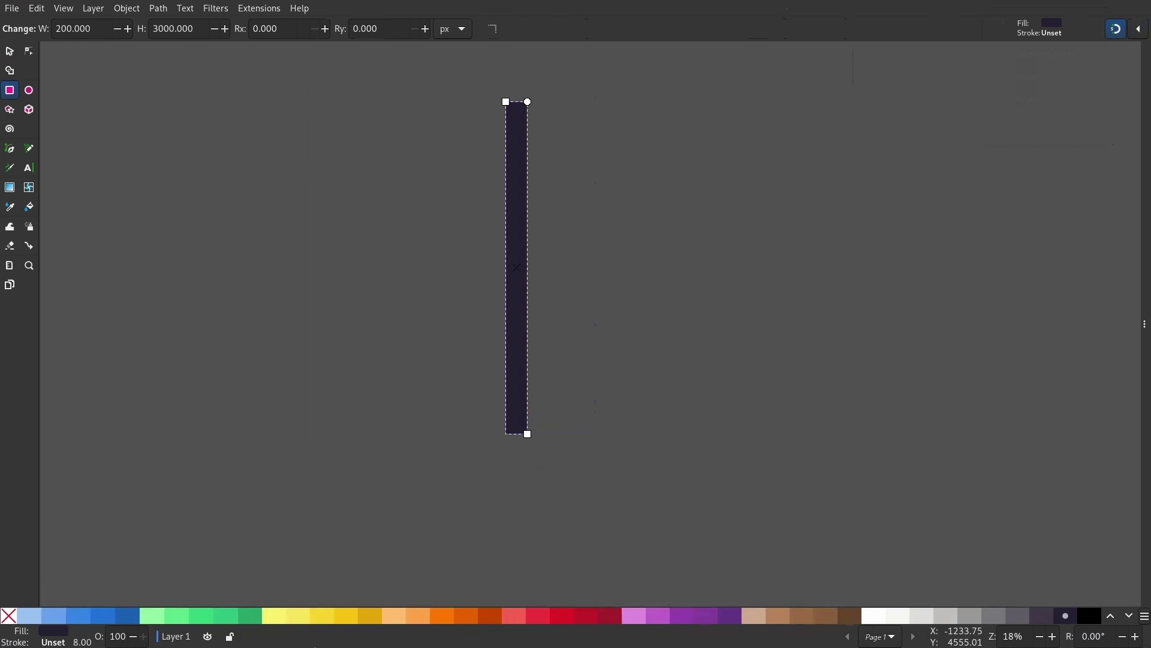
left_click(322, 616)
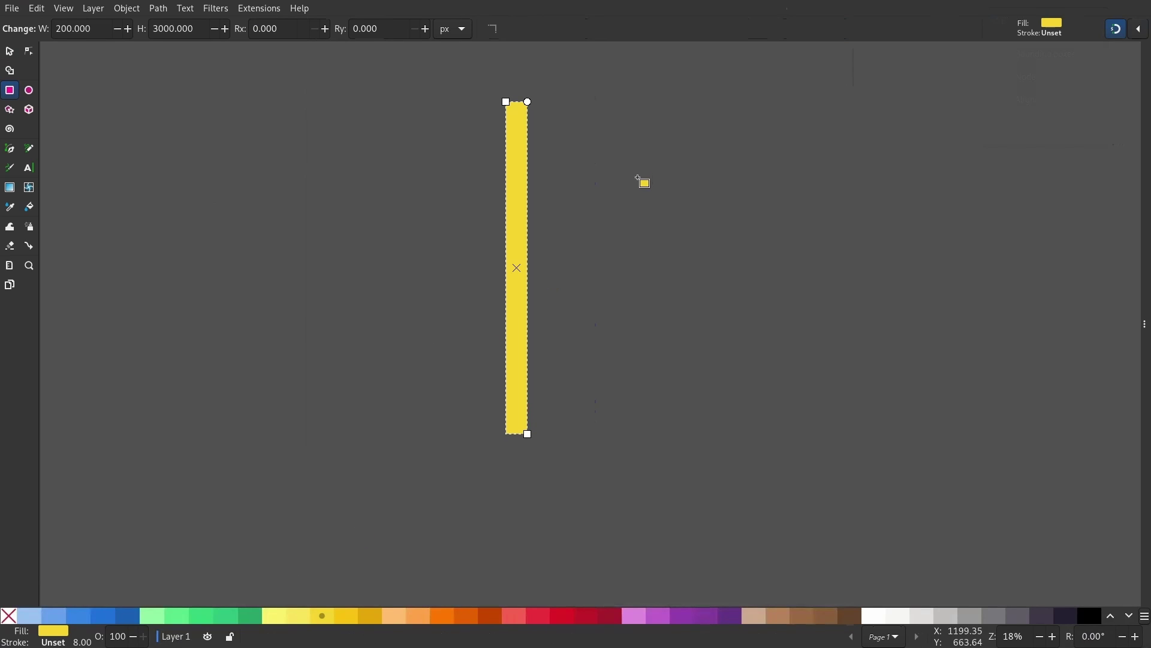
- Zoom in on the top of the yellow strip
left_click_drag(636, 184, 580, 331)
scroll(474, 271, "up", 4)
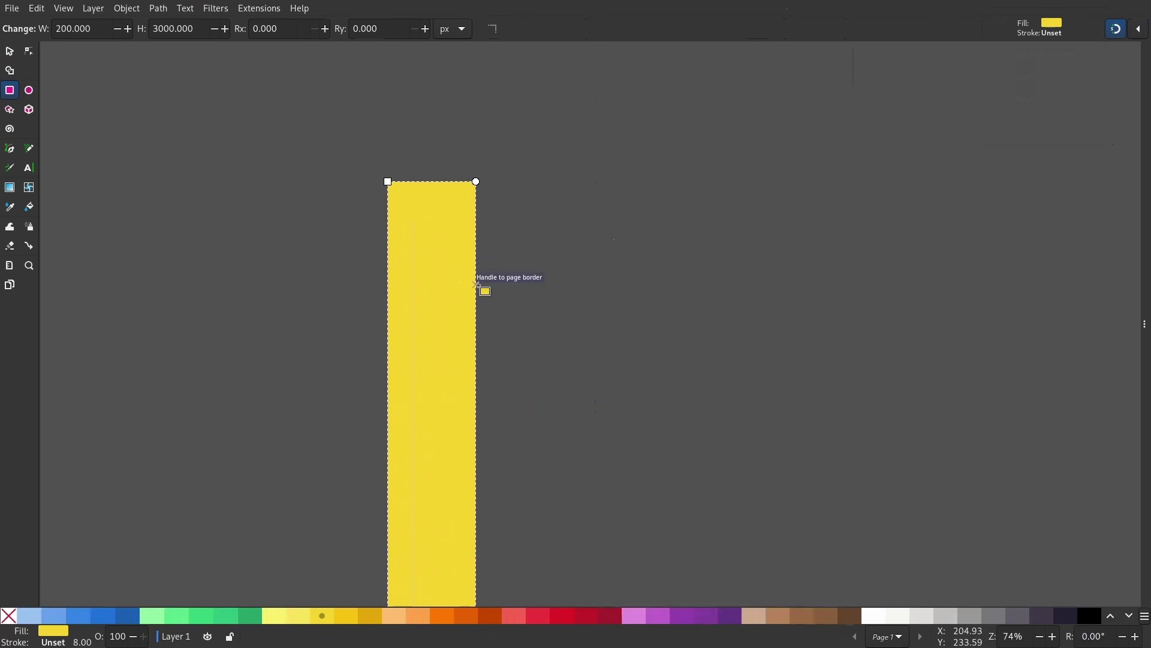
left_click_drag(478, 285, 528, 292)
scroll(535, 294, "up", 1)
left_click(28, 167)
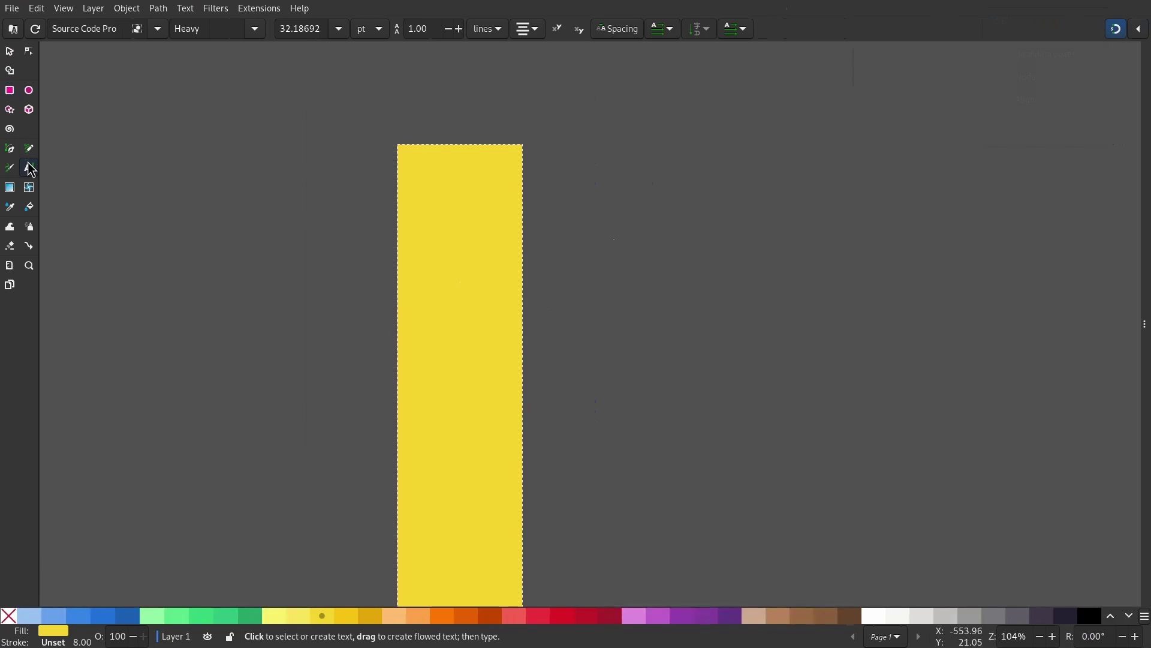
- Type 'IN' in dark Source Code Pro Heavy and place it at the strip's top
left_click(582, 188)
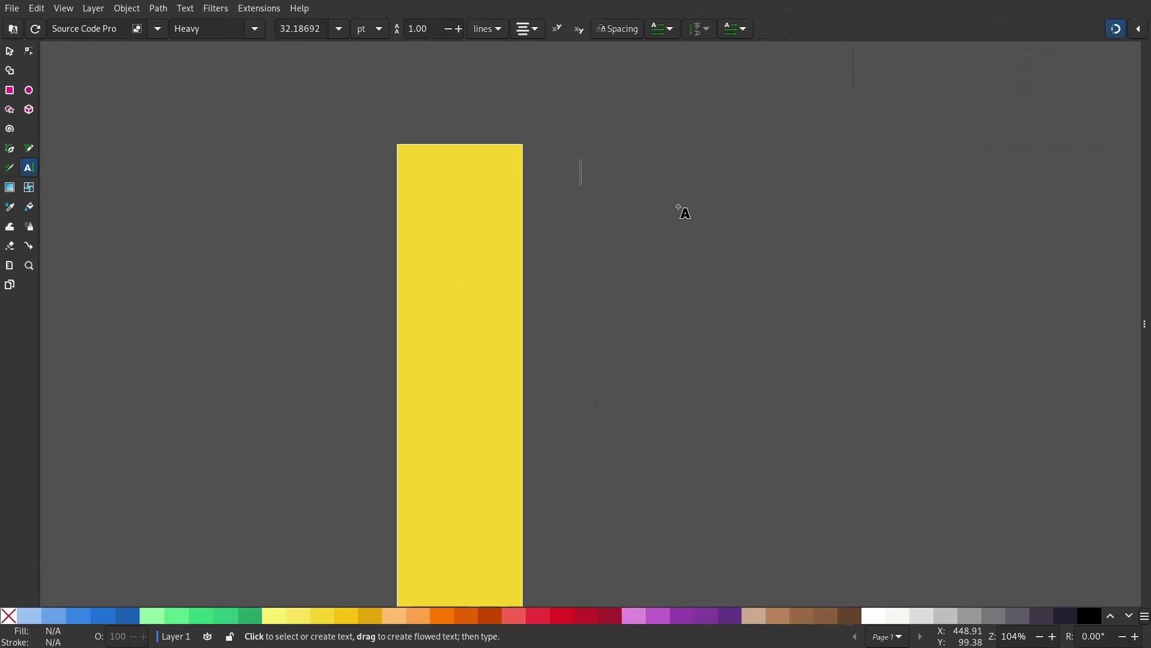
type("IN")
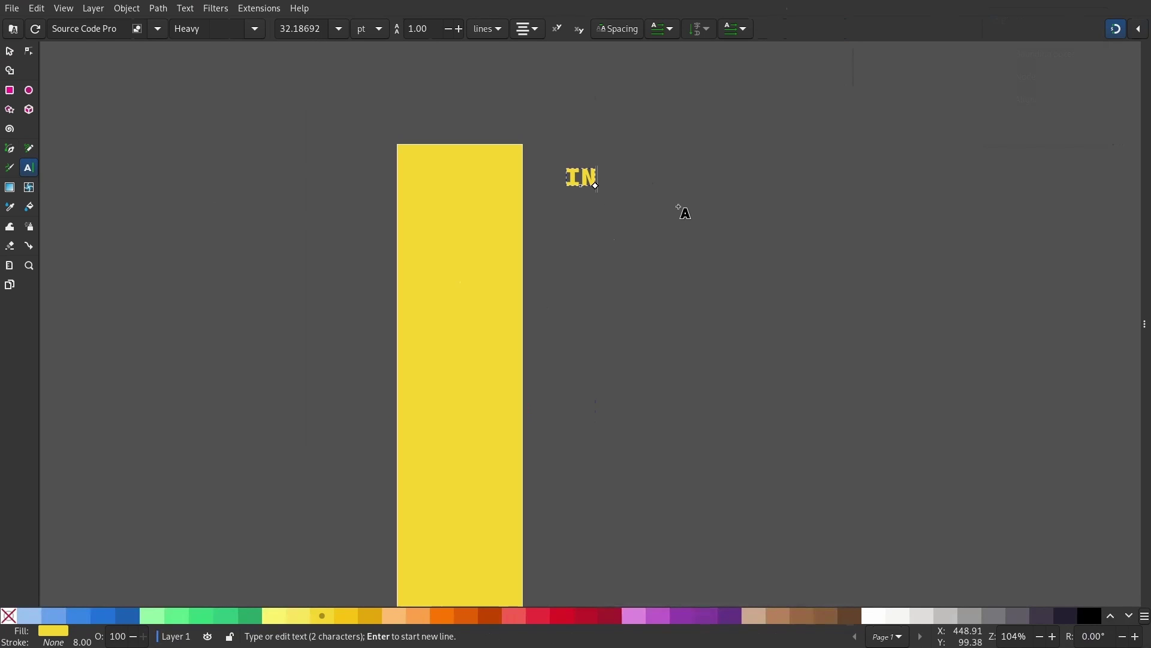
left_click(8, 54)
left_click(185, 8)
left_click(198, 27)
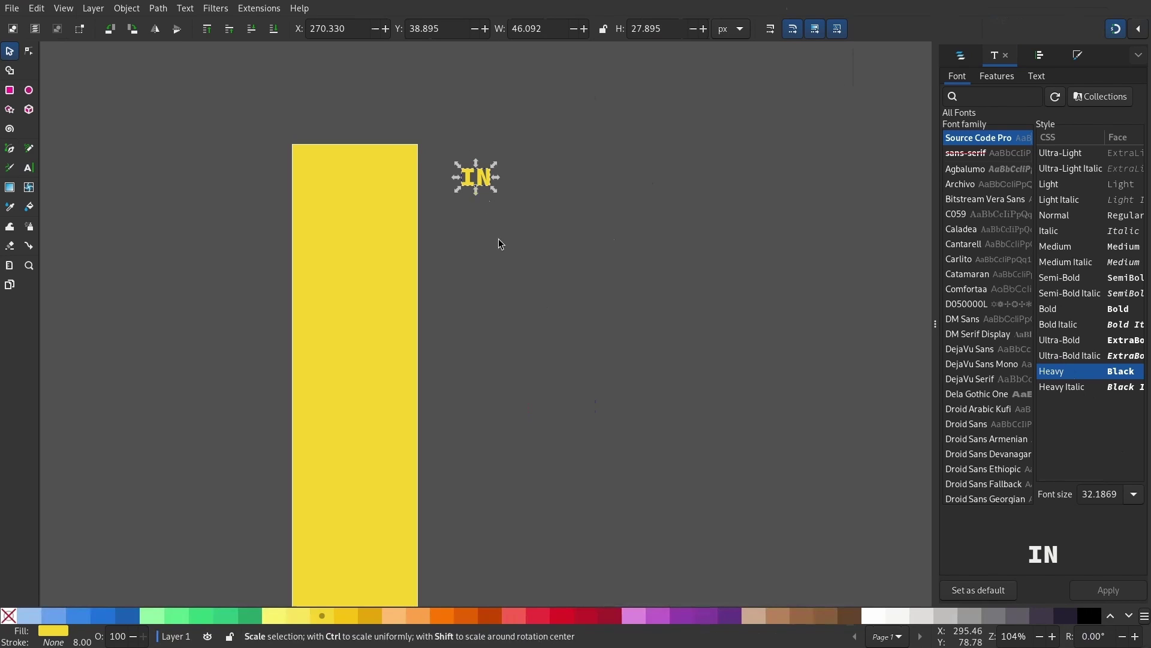
left_click(1071, 620)
left_click_drag(463, 175, 358, 200)
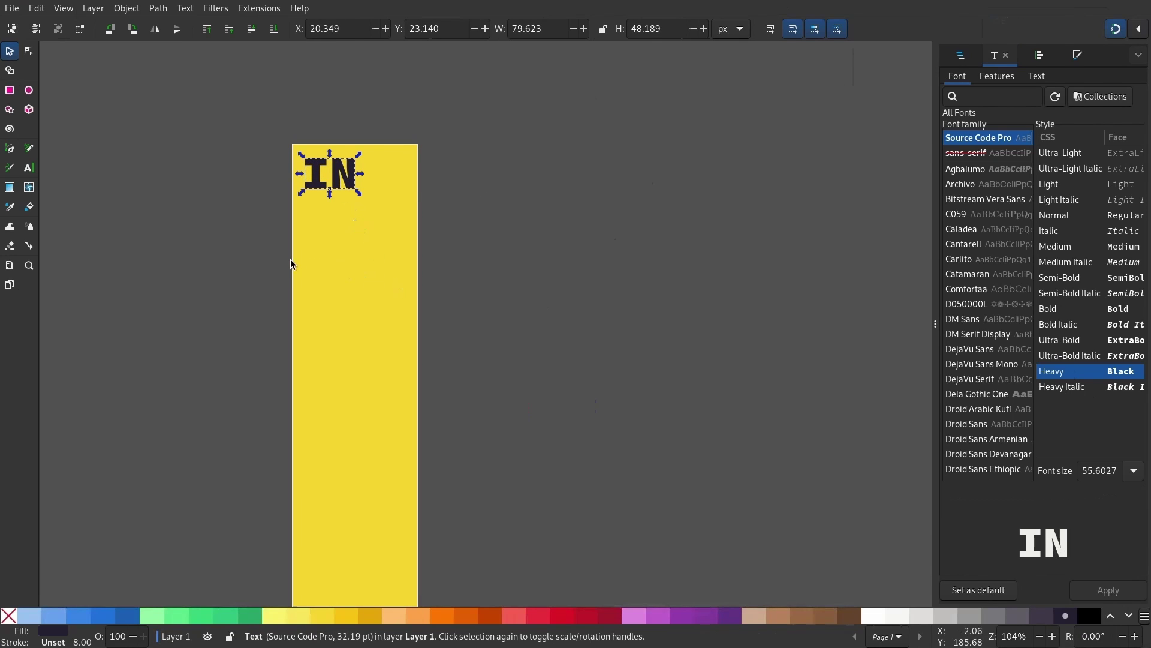
- Duplicate the IN line below itself and change the copy to 'KS'
right_click(338, 174)
left_click(367, 232)
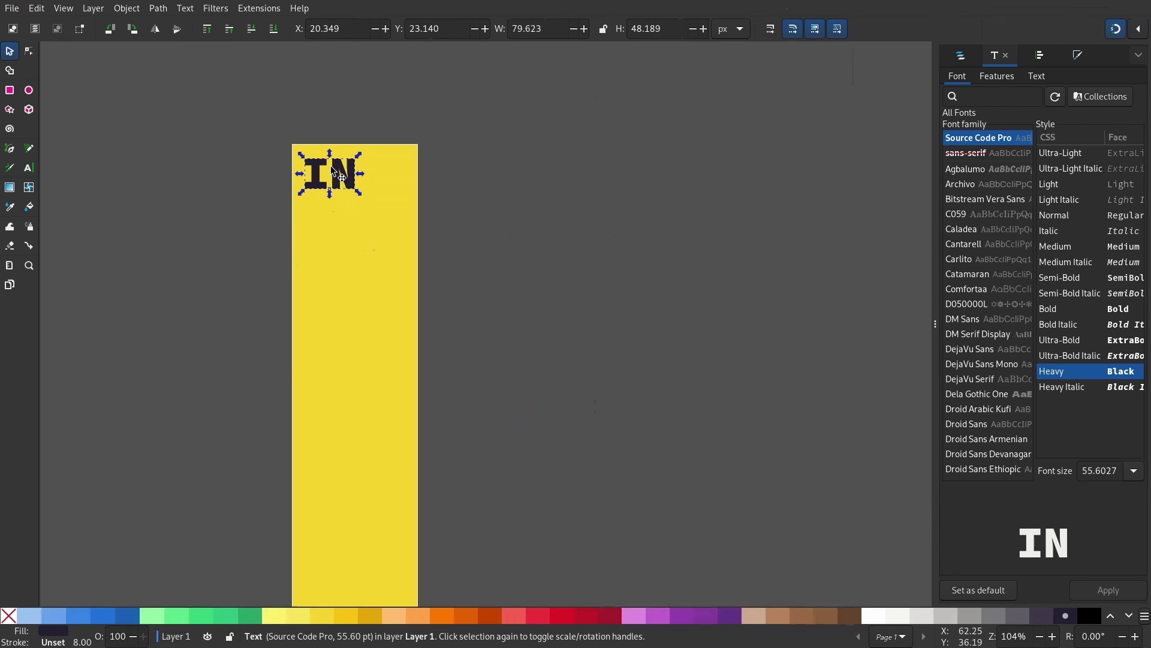
left_click_drag(335, 172, 340, 215)
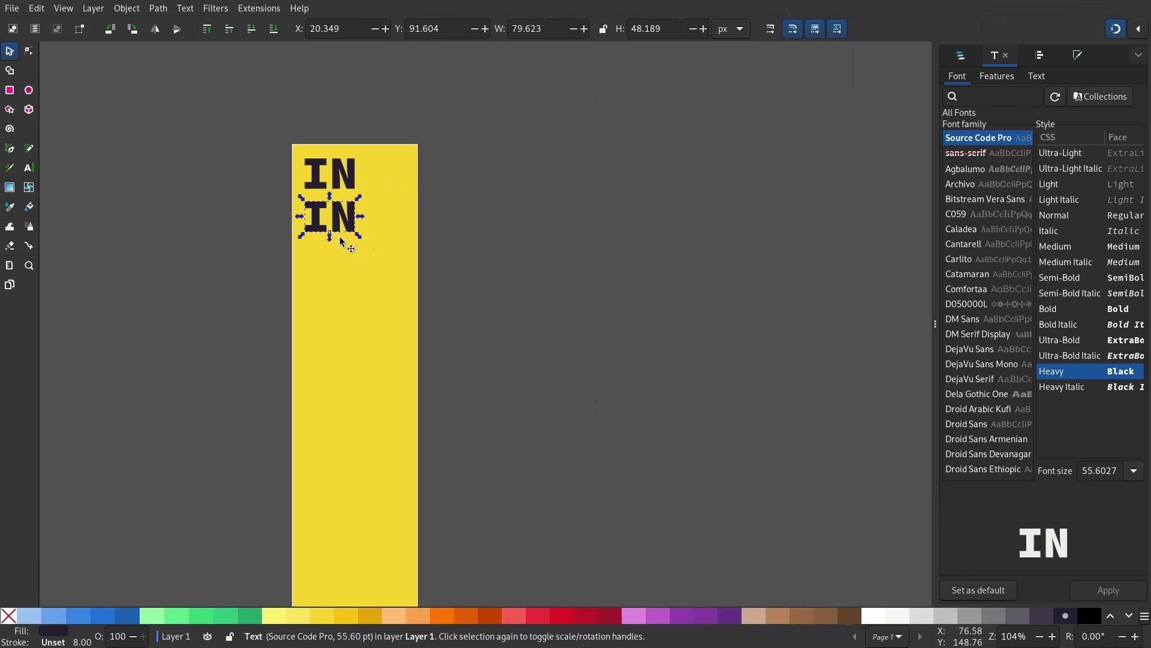
key("t")
double_click(342, 223)
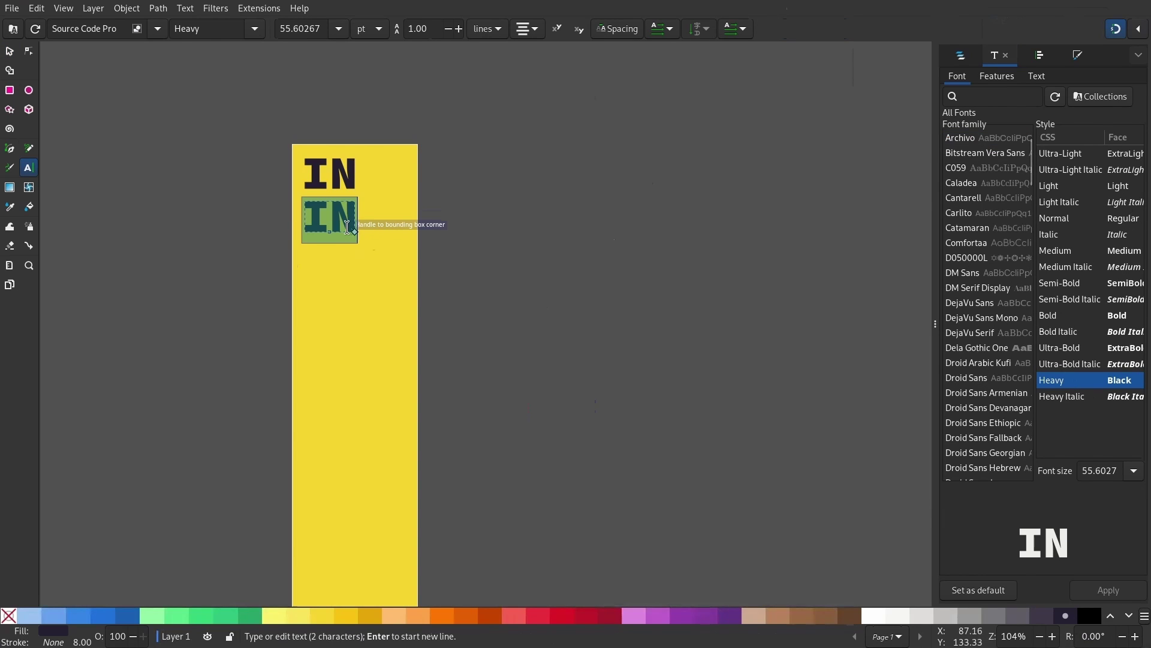
type("KS")
key("Escape")
key("s")
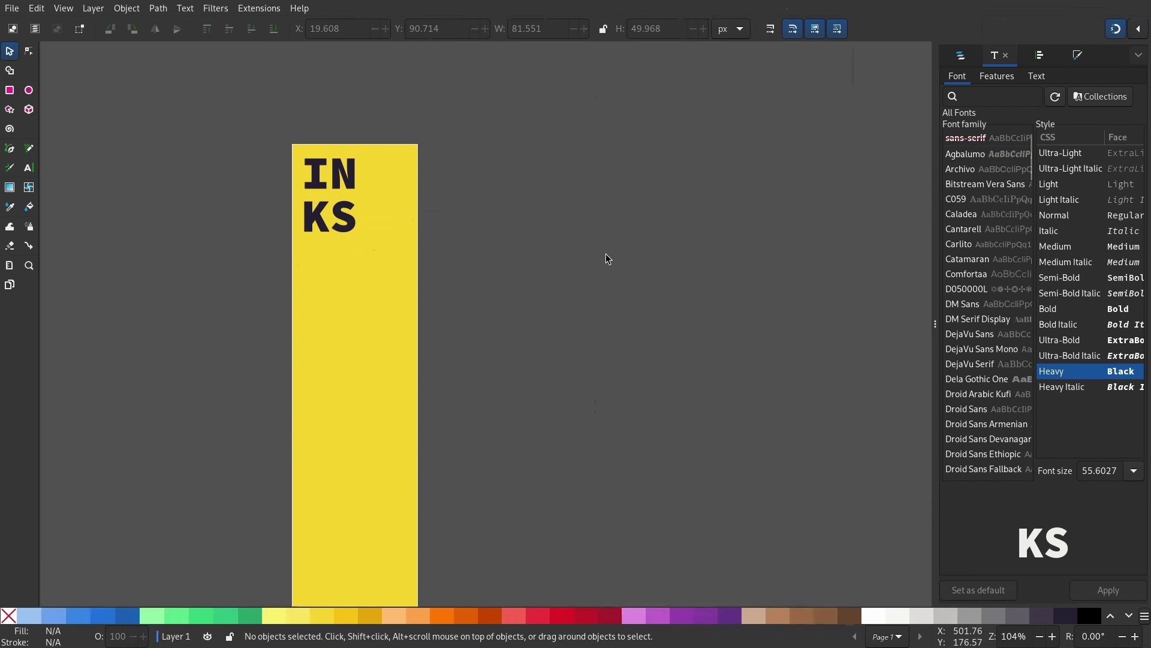
- Duplicate the KS line below it and retype the copy as 'CA'
left_click(934, 322)
scroll(397, 232, "up", 2)
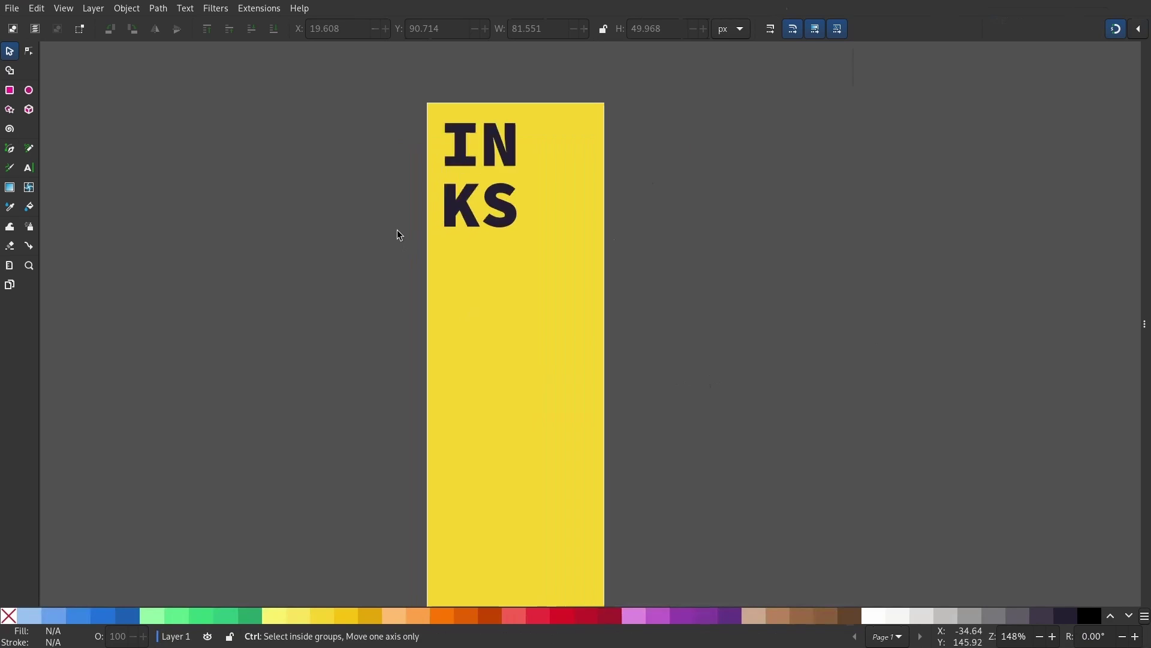
left_click(476, 192)
key("ctrl+d")
left_click_drag(475, 193, 486, 271)
double_click(490, 279)
key("ctrl+a")
type("CA")
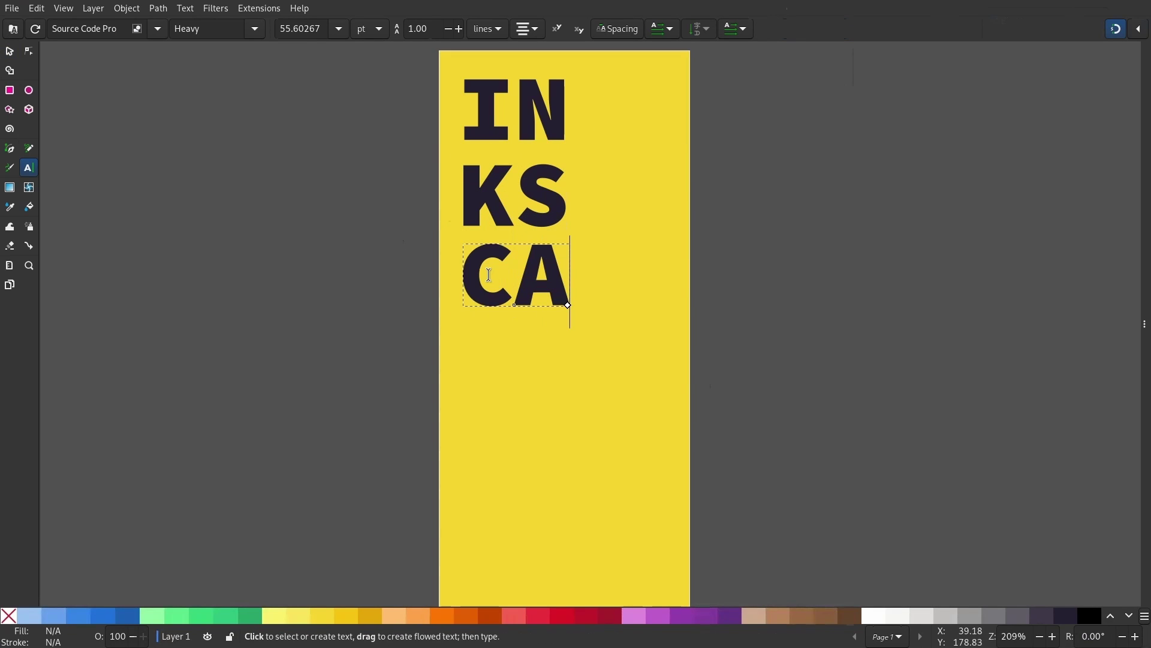
key("Escape")
key("s")
- Add a 'PE' line below CA from a duplicate, then select all four lines
left_click(475, 282)
key("ctrl+d")
left_click_drag(476, 281, 482, 359)
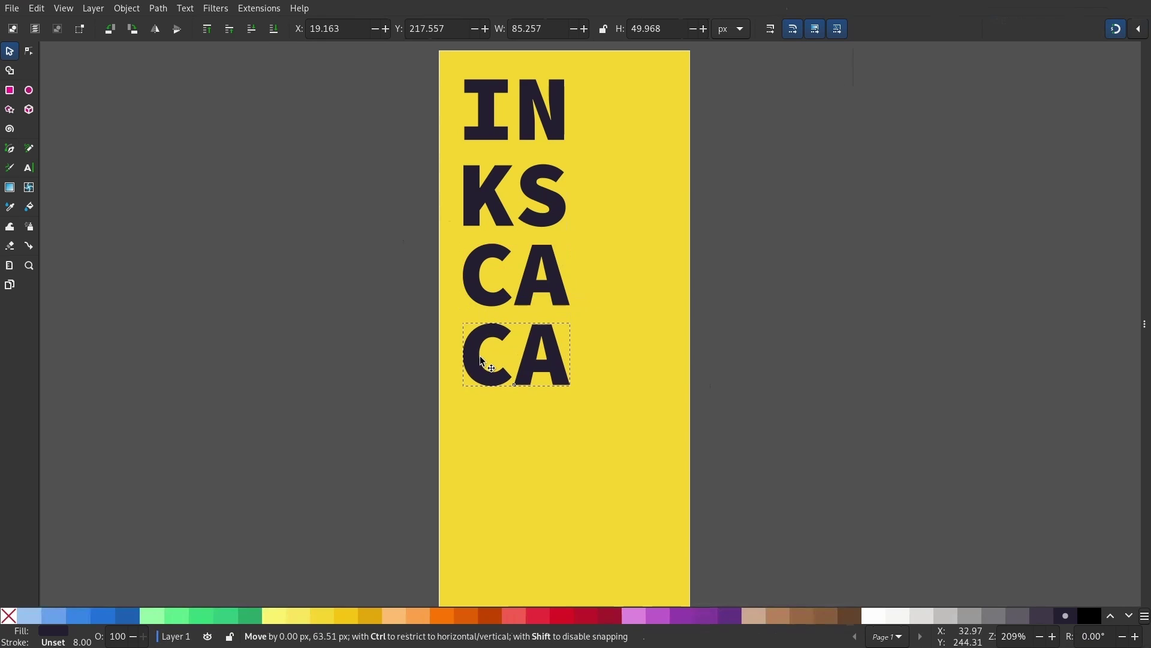
double_click(481, 359)
key("ctrl+a")
type("PE")
key("Escape")
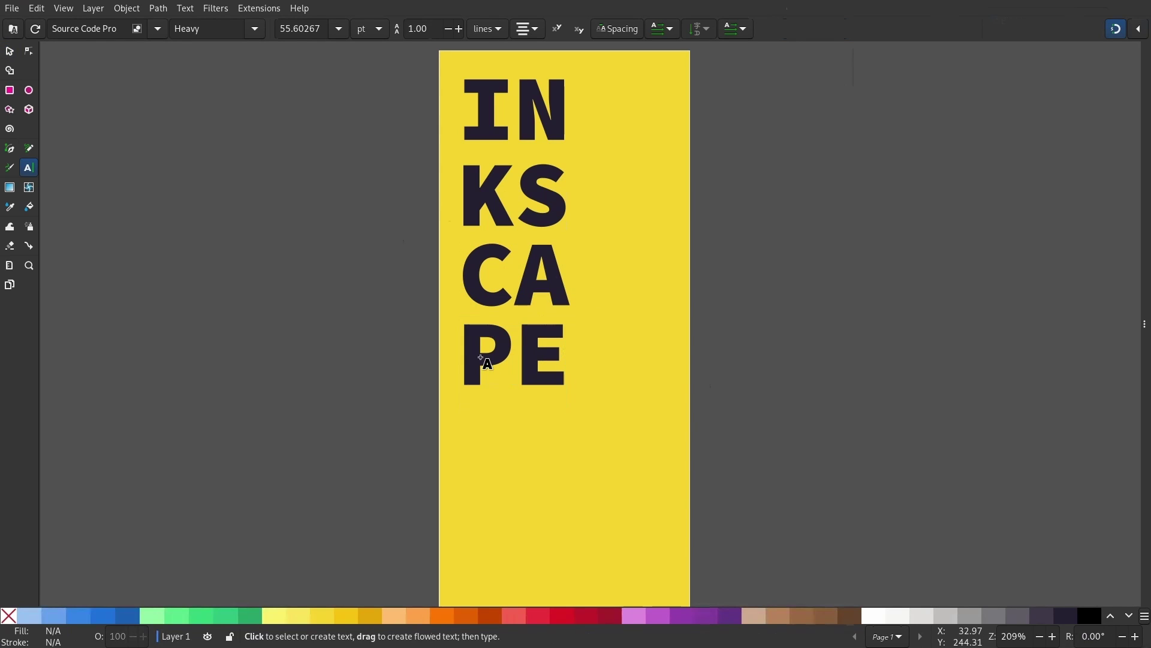
key("s")
scroll(495, 352, "down", 3, "ctrl")
left_click_drag(239, 411, 437, 142)
- Distribute the IN, KS, CA and PE lines with even vertical gaps
left_click(126, 8)
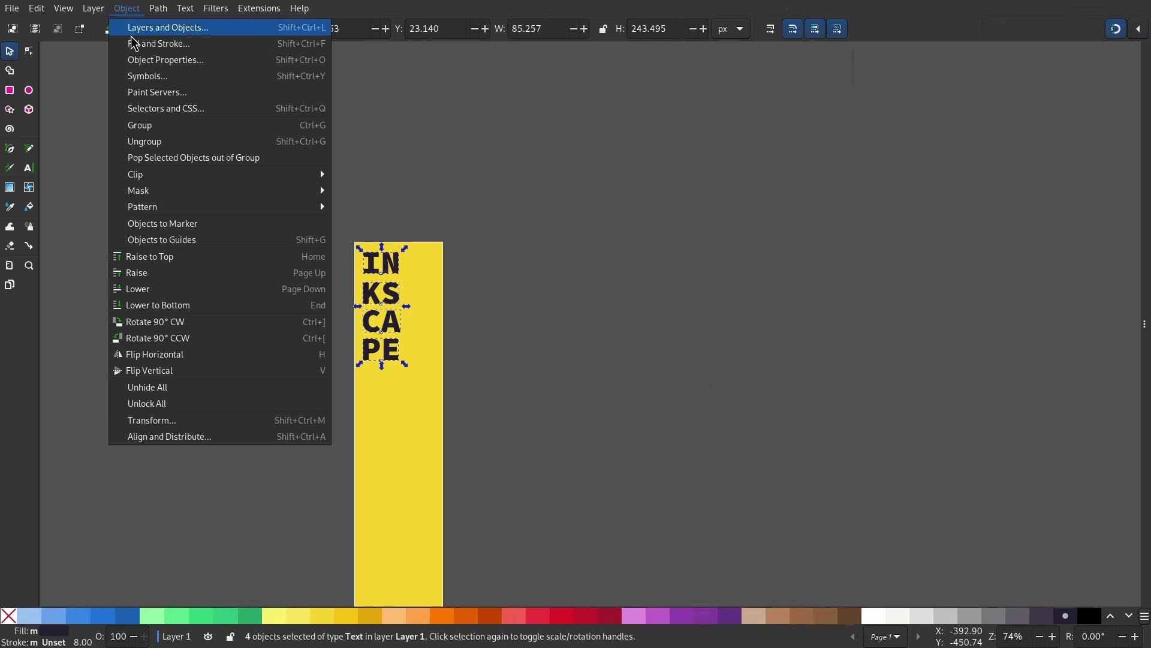
left_click(151, 441)
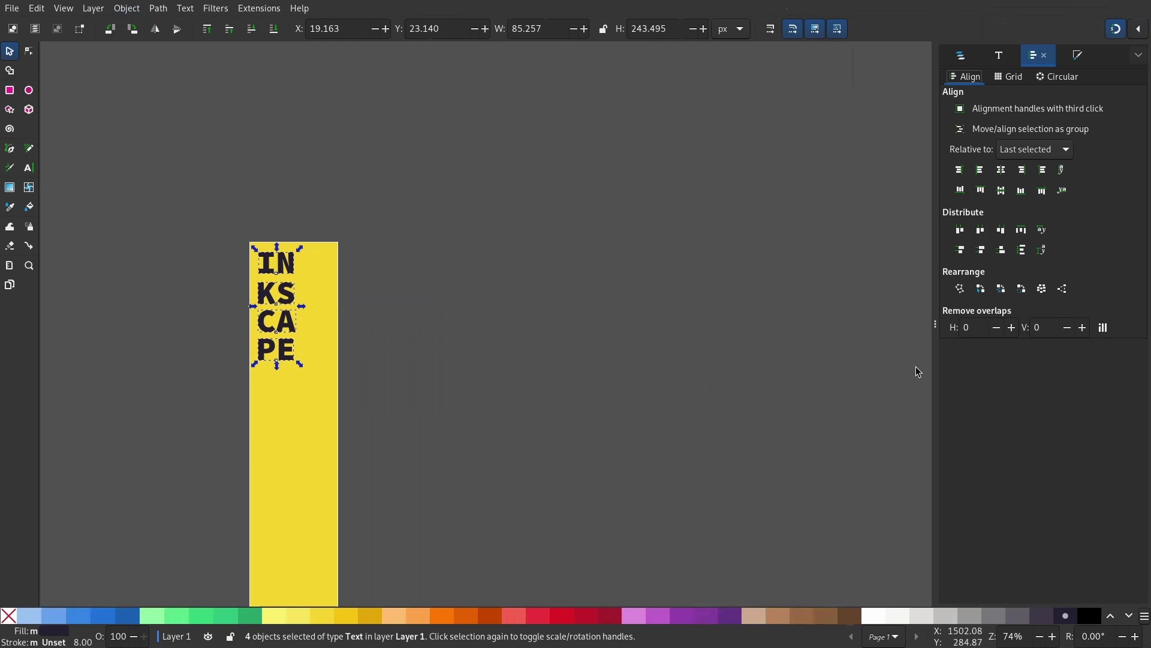
left_click(1024, 252)
left_click(535, 365)
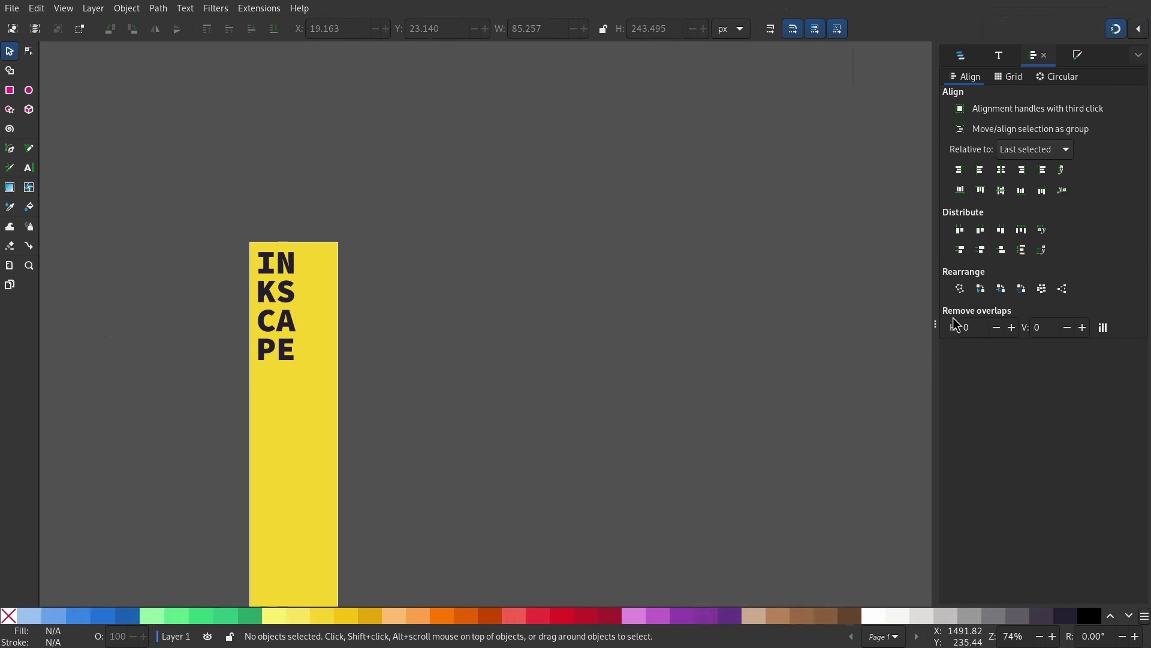
left_click(934, 318)
- Draw a dark 162.991 × 162.991 px square below the PE line
scroll(492, 292, "up", 3)
key("r")
left_click_drag(427, 332, 651, 538)
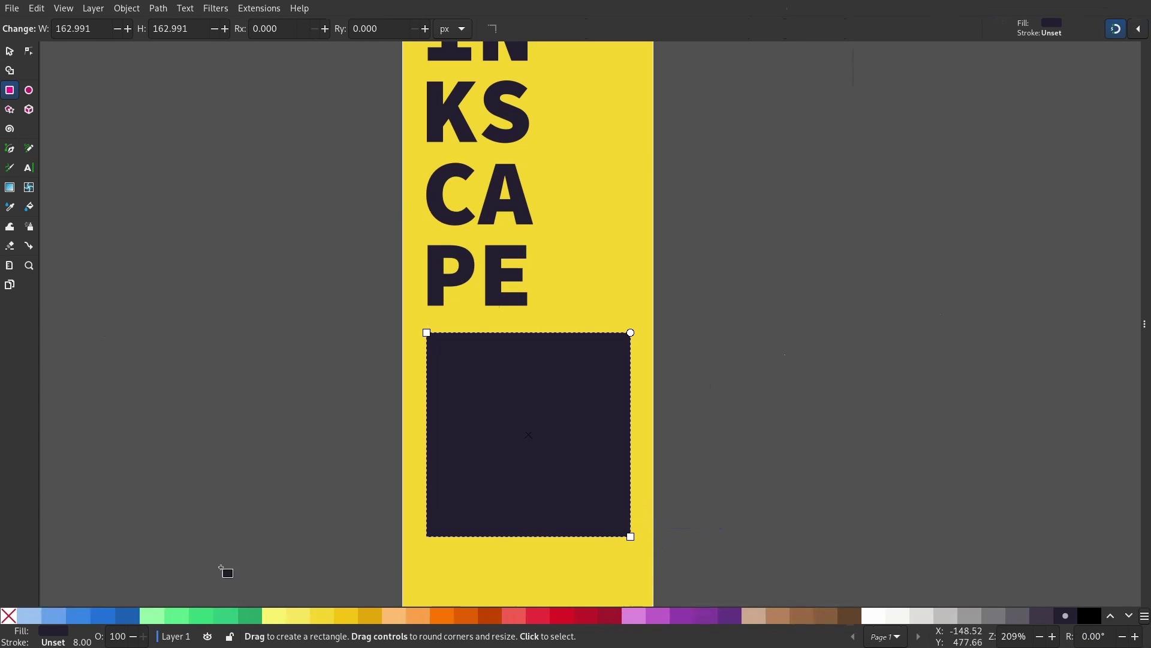
- Give the square a Dark 4 outline with no fill and trim it slightly smaller
left_click(1069, 618, "shift")
left_click(10, 617)
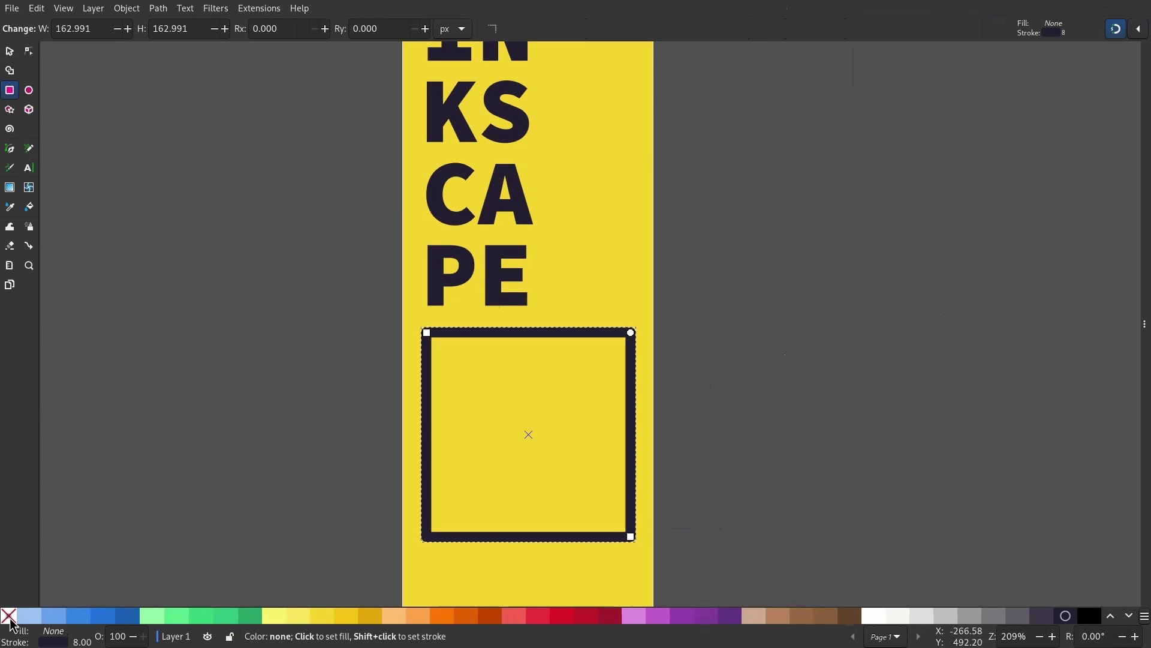
left_click(11, 52)
left_click_drag(423, 328, 430, 337)
left_click_drag(641, 545, 634, 539)
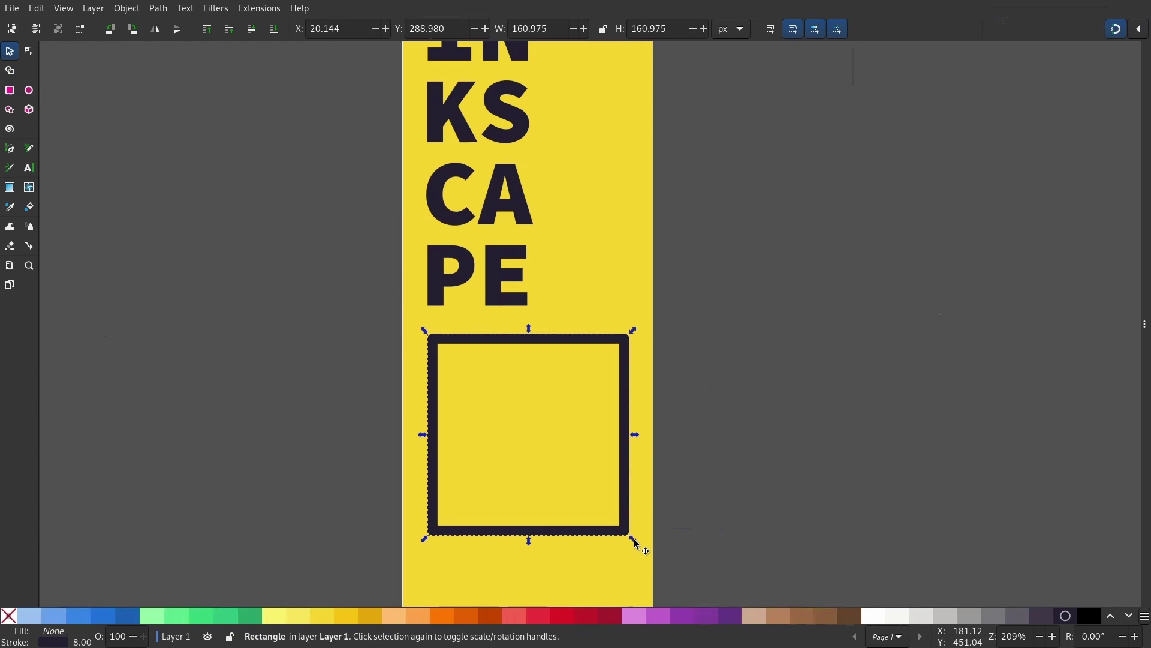
- Add a copy rotated about 22° and scaled proportionally inside the outer square
right_click(627, 497)
left_click(650, 290)
left_click(625, 347)
left_click_drag(638, 333, 681, 394)
left_click(573, 562)
key("ctrl")
left_click_drag(669, 576, 632, 534)
- Nest another copy rotated a further 15° and shrunk around its centre
left_click(582, 482)
key("ctrl+d")
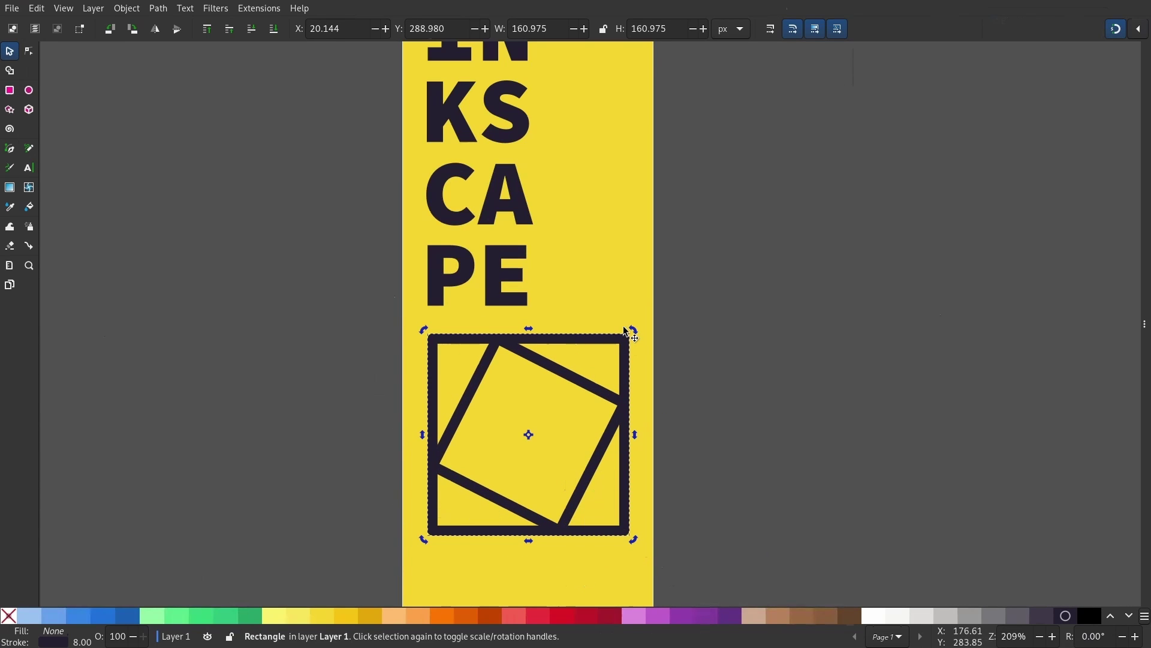
left_click_drag(633, 329, 660, 444)
left_click_drag(433, 532, 497, 469)
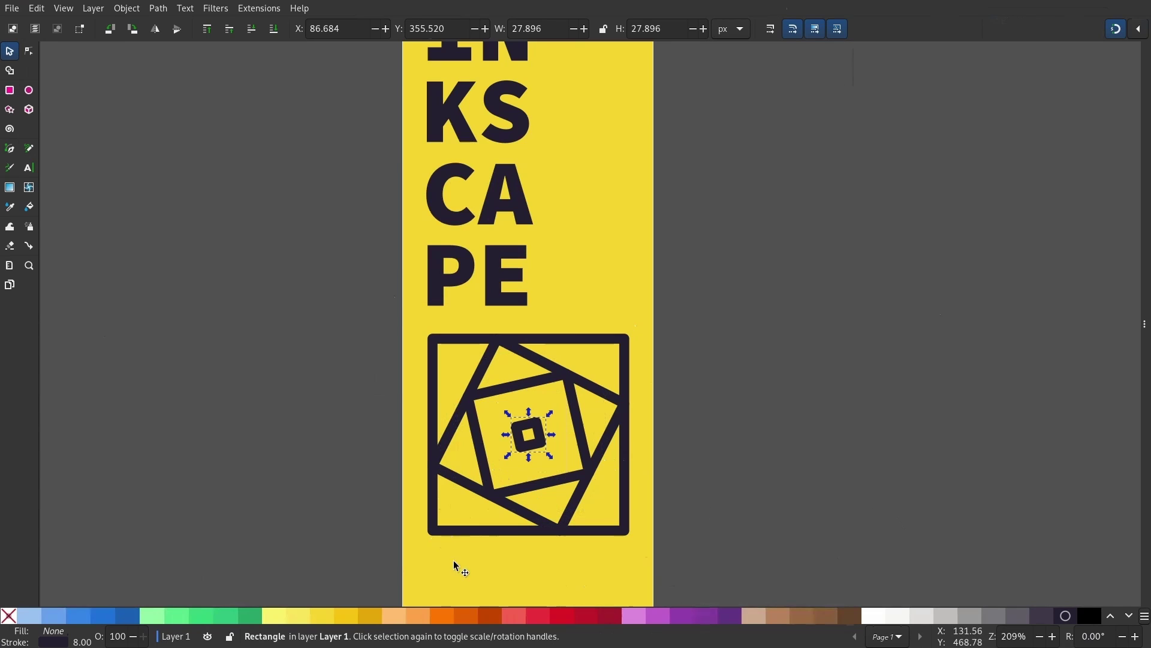
- Make the smallest square a solid dark fill with no outline, rotated slightly
left_click(9, 615, "shift")
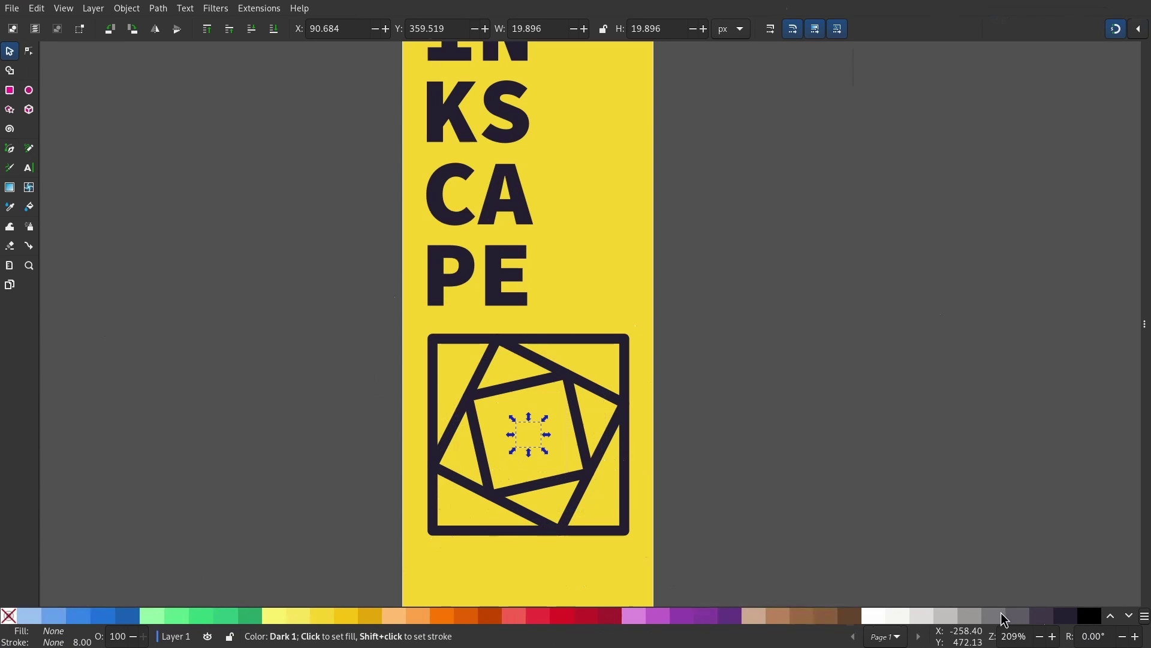
left_click(1078, 616)
left_click(530, 431)
left_click_drag(545, 418, 548, 420)
left_click(729, 419)
scroll(426, 200, "down", 3)
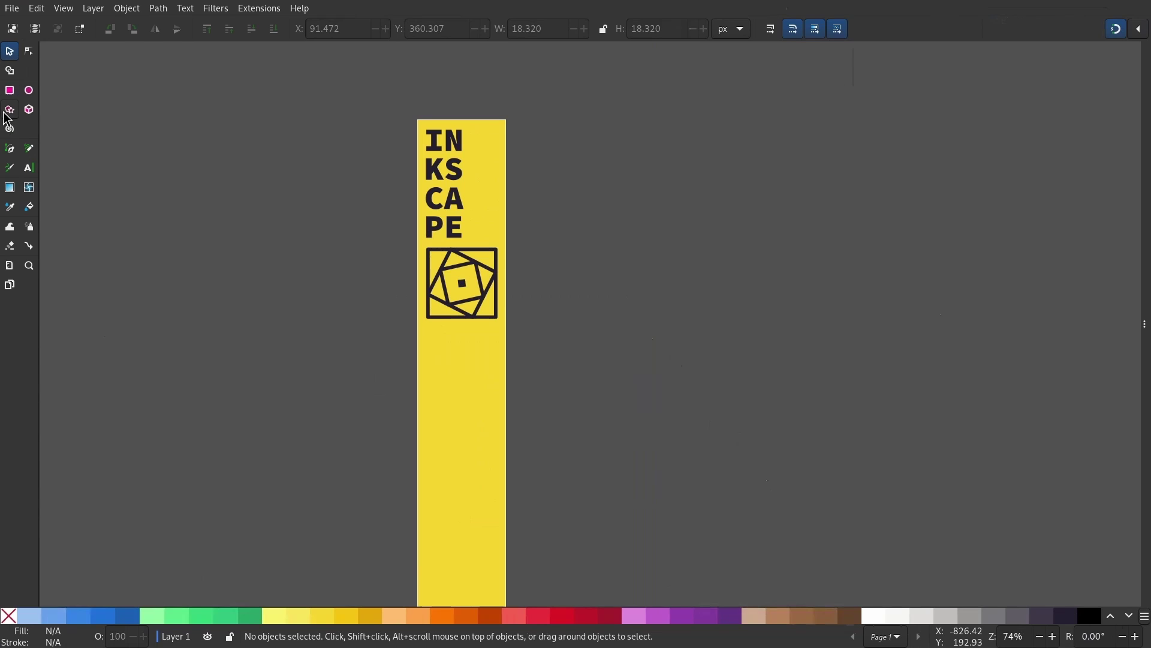
- Draw a dark 16-pointed star on the strip's left edge below the logo
left_click(8, 111)
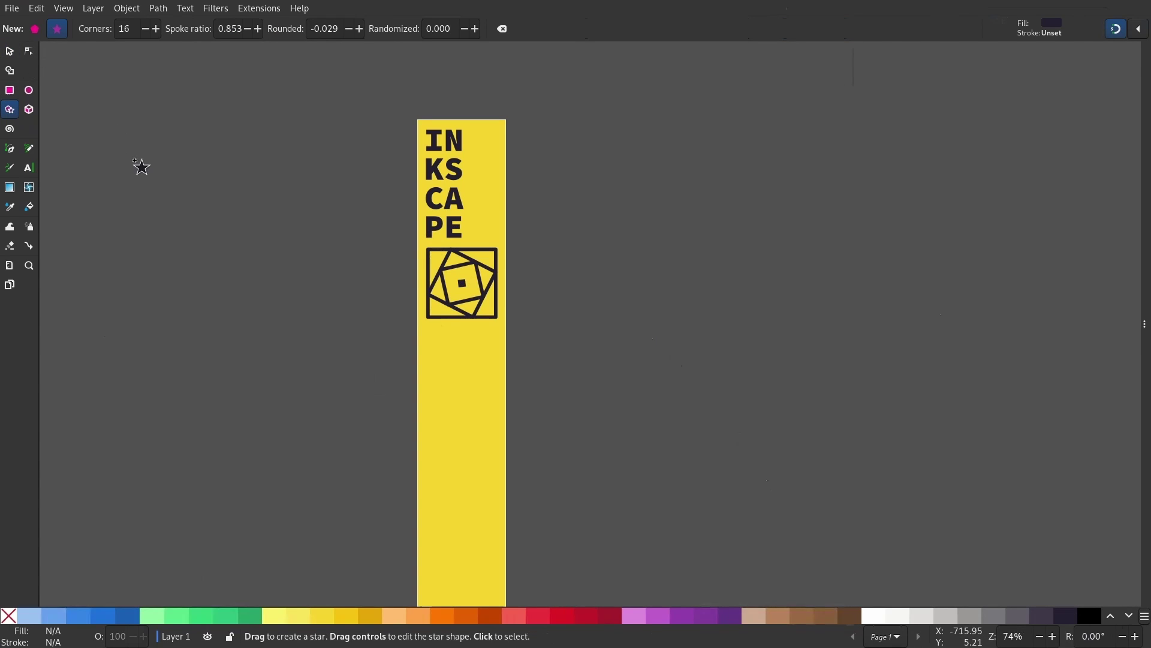
left_click(35, 30)
left_click(62, 40)
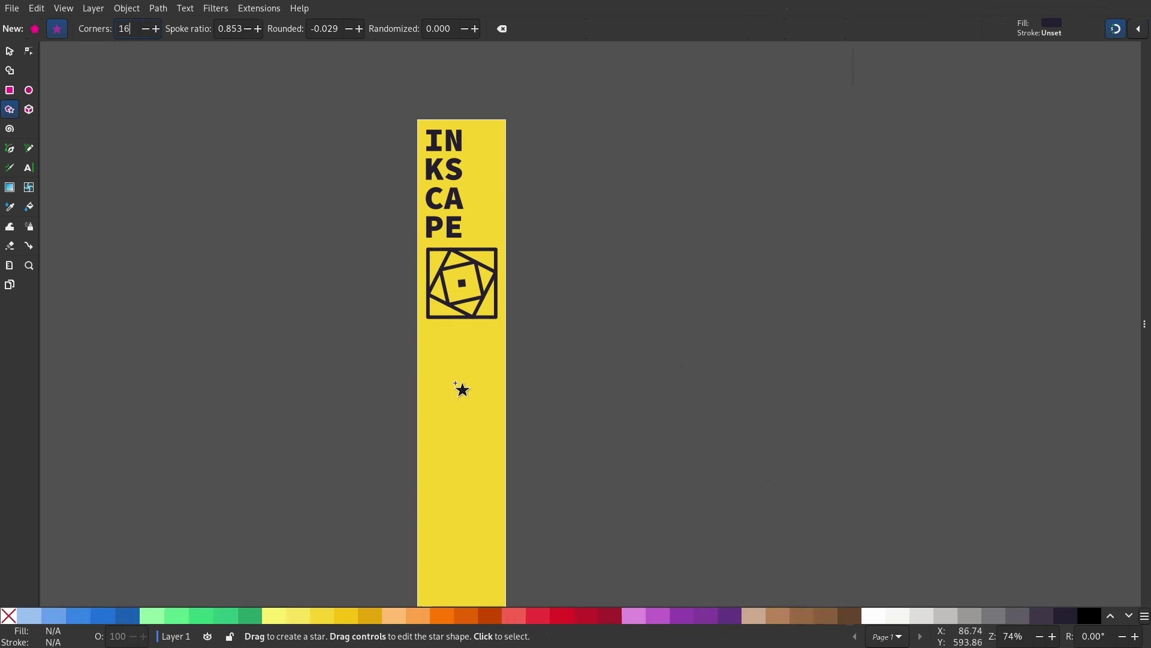
left_click_drag(446, 379, 420, 375)
left_click(11, 53)
left_click(610, 346)
- Select the four INKSCAPE text rows at the top of the strip
left_click_drag(579, 420, 563, 361)
left_click_drag(389, 64, 468, 203)
right_click(430, 113)
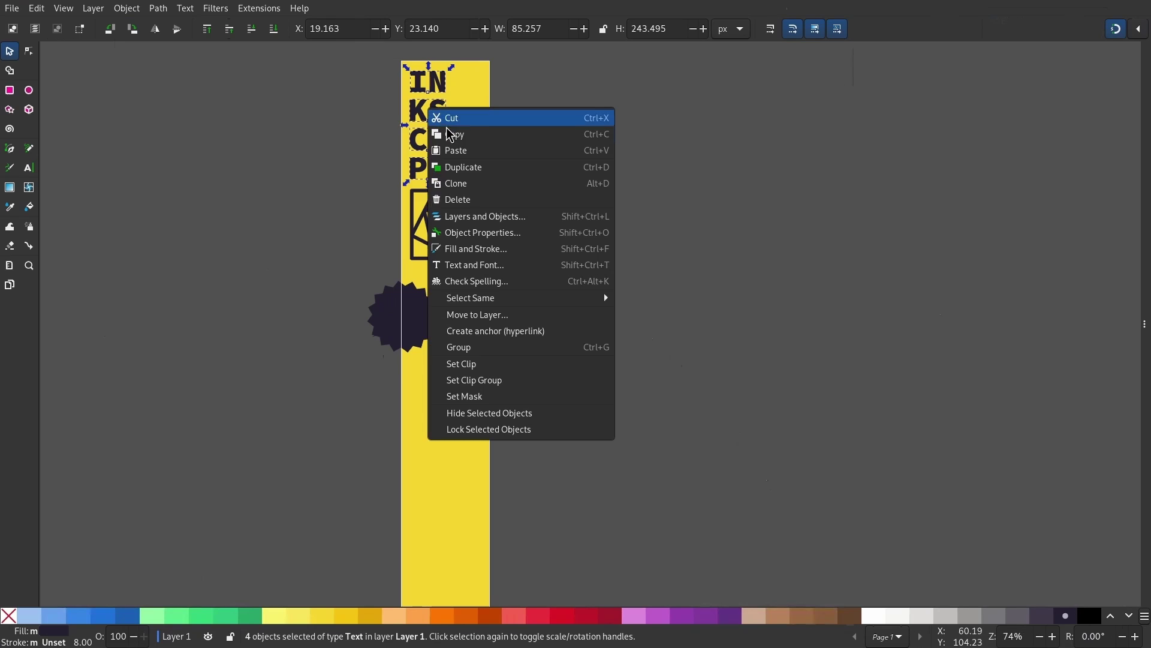
- Duplicate the four text rows below the star with snapping turned off
left_click(456, 164)
left_click_drag(432, 116, 464, 374)
key("shift+5")
left_click(506, 390)
scroll(505, 390, "up", 2)
left_click_drag(505, 390, 617, 270)
- Retype the copied rows as FR, IC, TI and ON to spell FRICTION
double_click(546, 243)
type("FR")
double_click(516, 277)
type("IC")
double_click(517, 350)
type("TI")
double_click(517, 408)
type("ON")
left_click(9, 51)
- Nudge the logo, star and FRICTION text slightly lower on the strip
scroll(112, 210, "down", 3)
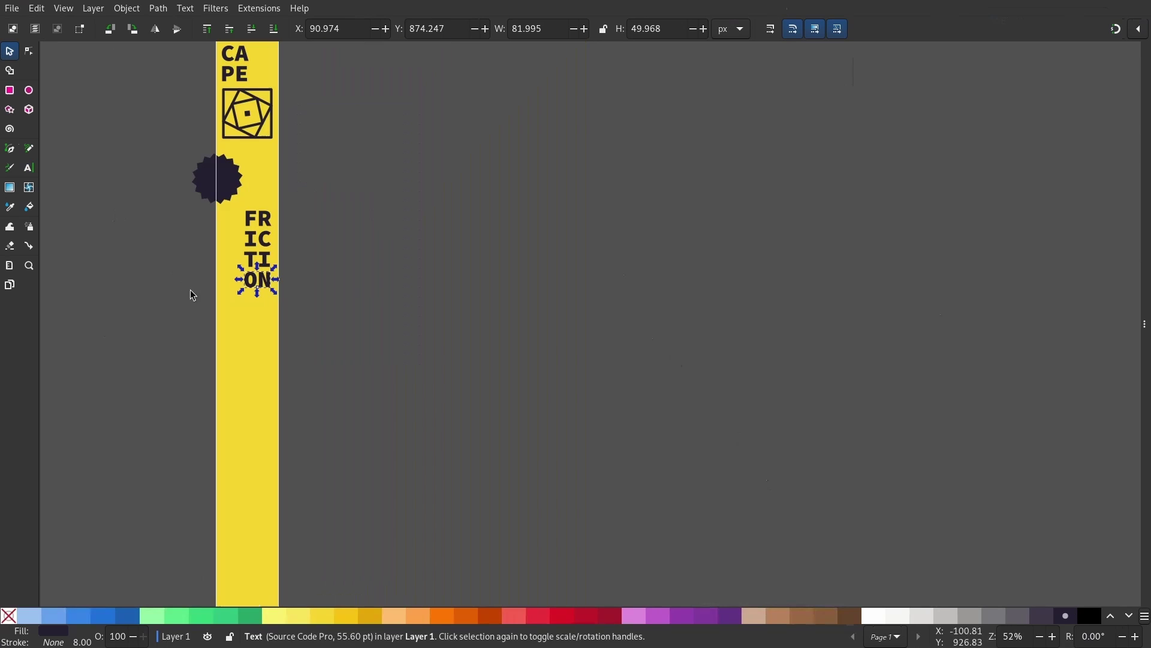
left_click_drag(409, 242, 558, 274)
left_click_drag(529, 149, 530, 225)
left_click_drag(271, 187, 602, 500)
left_click_drag(373, 293, 373, 301)
left_click(505, 300)
- Copy the logo and star below FRICTION and shift the new star to the right edge
left_click_drag(330, 200, 422, 284)
left_click_drag(457, 344, 453, 331)
key("ctrl+d")
left_click_drag(380, 298, 390, 516)
scroll(513, 440, "down", 4)
left_click(486, 413)
left_click(382, 421)
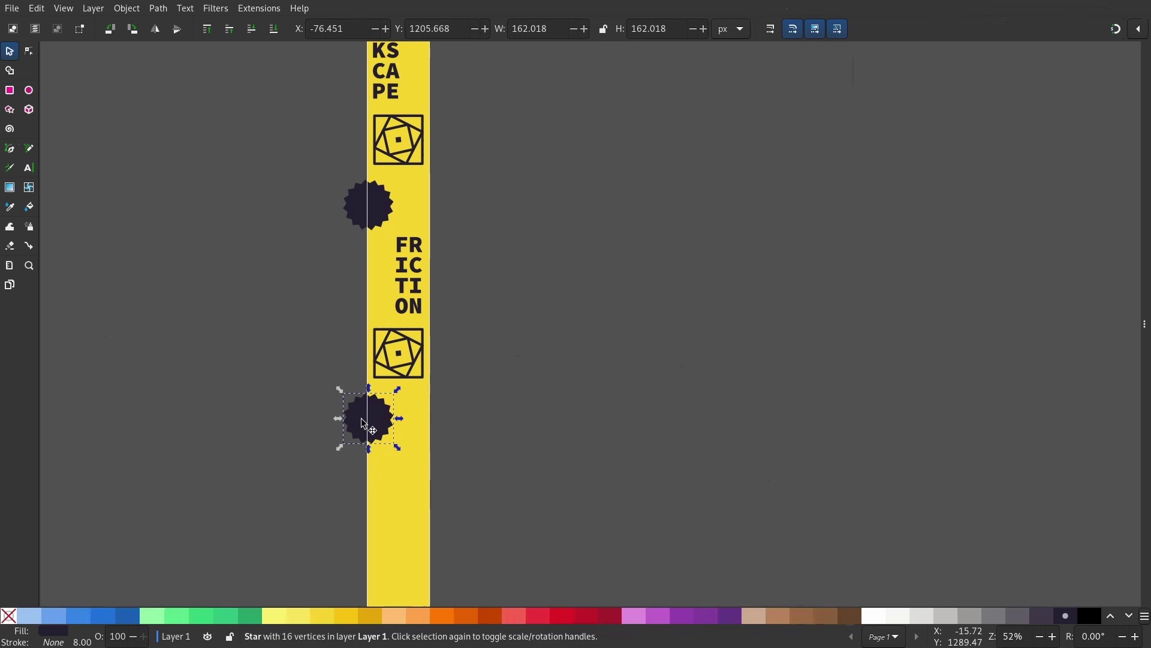
left_click_drag(381, 421, 442, 428)
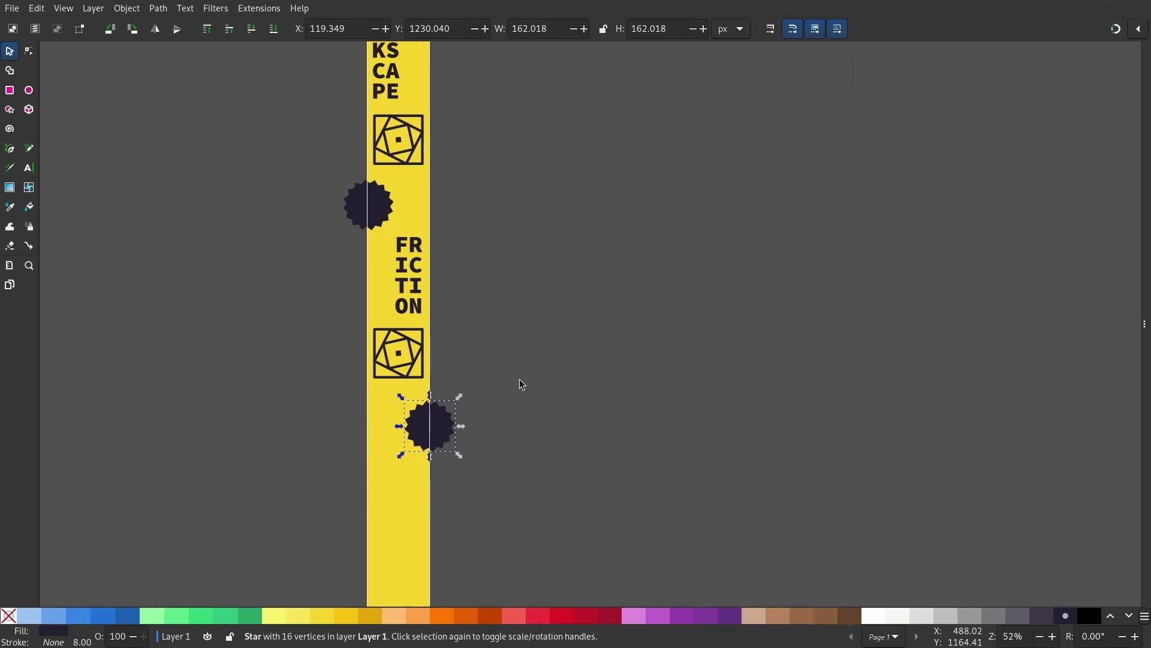
left_click(519, 379)
- Duplicate the whole text, logo and star pattern further down the strip
scroll(513, 360, "down", 3)
left_click_drag(399, 188, 642, 386)
key("ctrl+d")
left_click(541, 441)
scroll(523, 416, "up", 3)
scroll(642, 385, "down", 2)
- Union the four edge stars into a single 128-node path
scroll(645, 391, "right", 6)
scroll(644, 391, "down", 2)
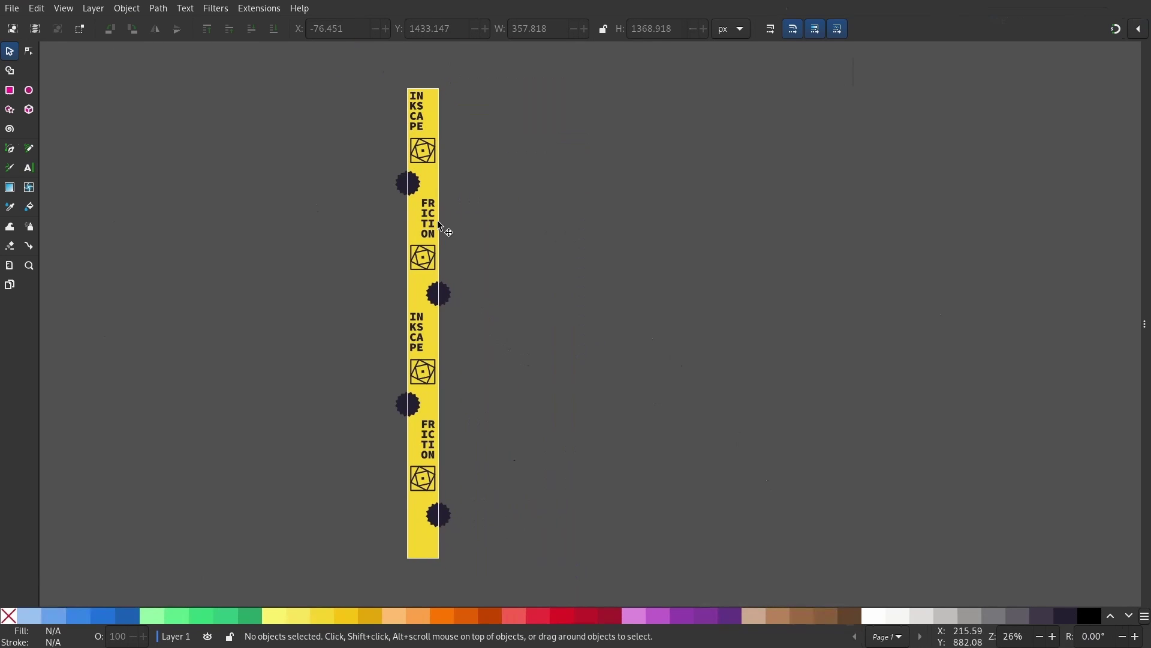
left_click(404, 181)
left_click(440, 293, "shift")
left_click(410, 410, "shift")
left_click(168, 11)
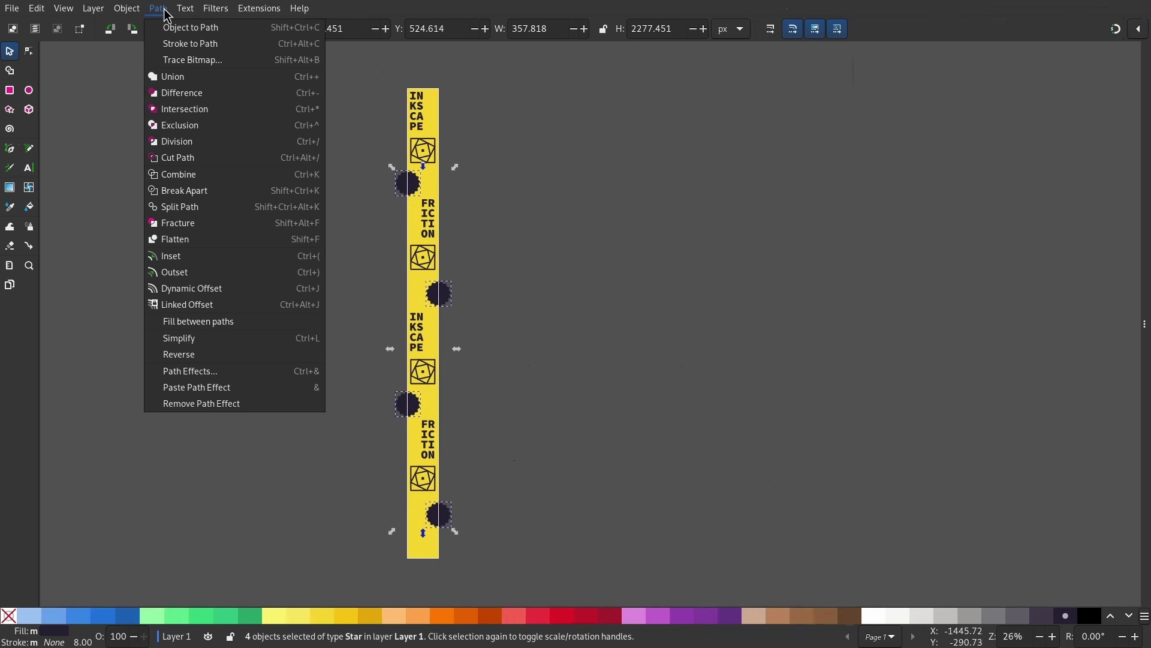
left_click(183, 77)
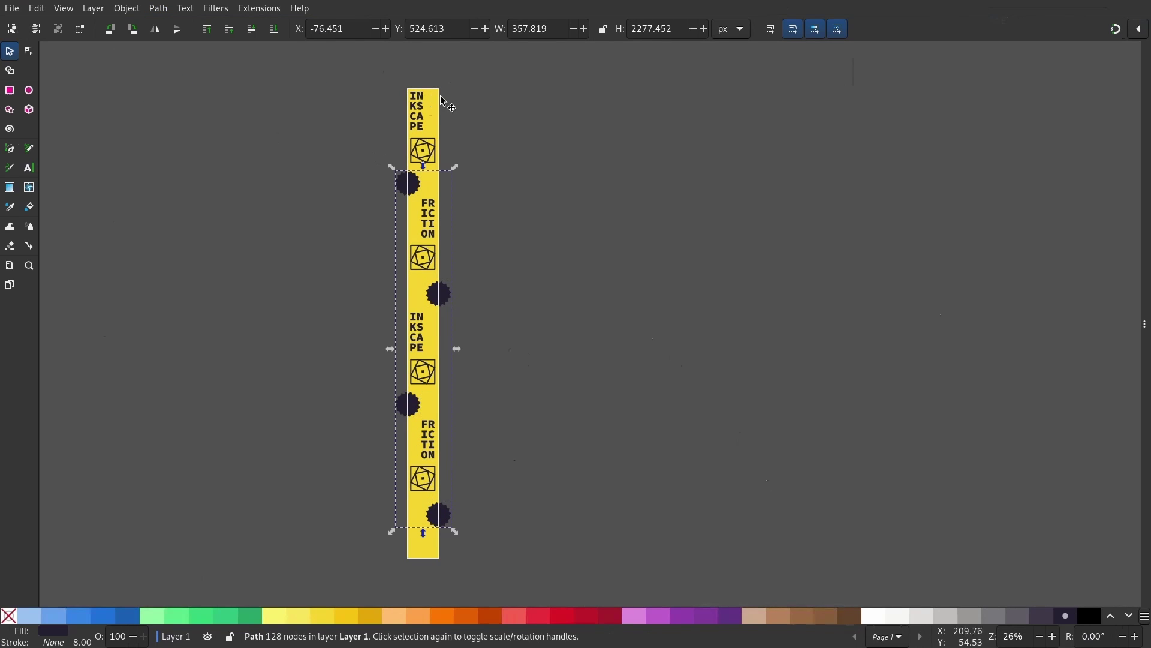
- Duplicate the yellow strip rectangle and select it together with the merged star path
left_click(433, 94)
right_click(433, 95)
left_click(465, 156)
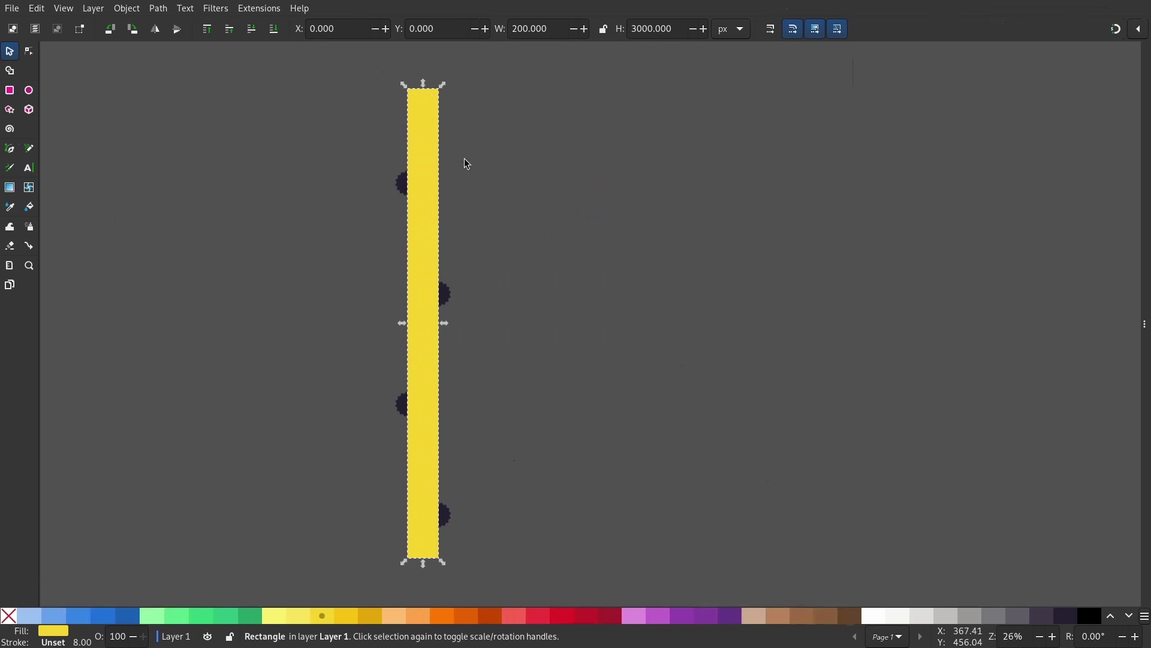
left_click(403, 184, "shift")
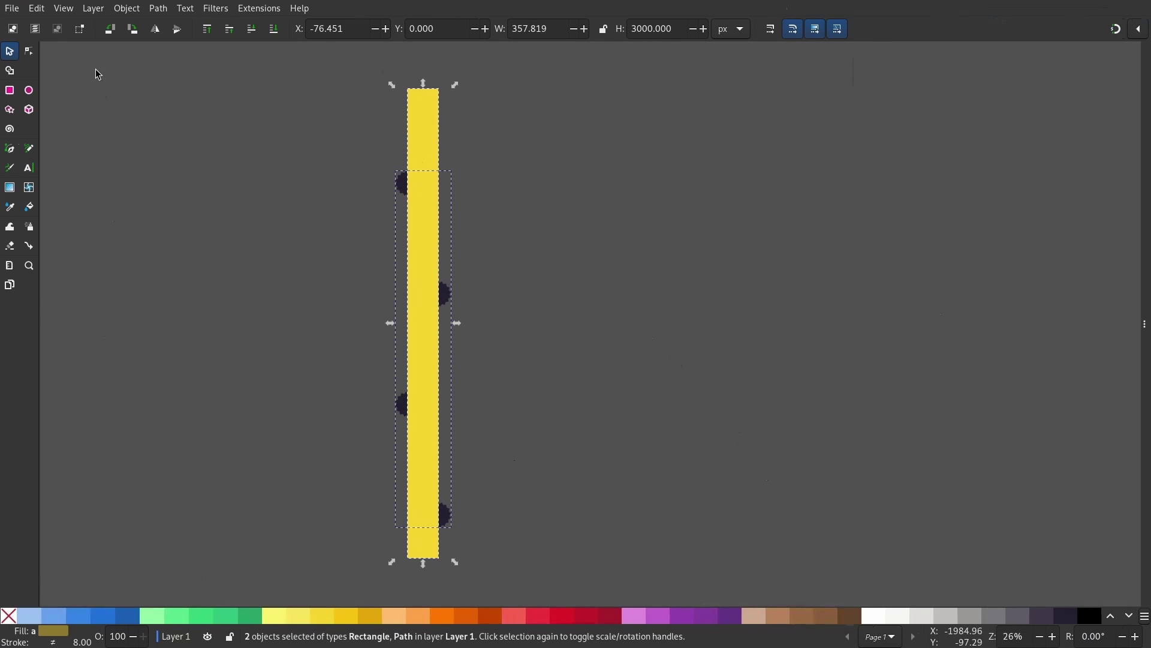
- Use Shape Builder to keep the inner halves of the stars inside the strip
left_click(10, 71)
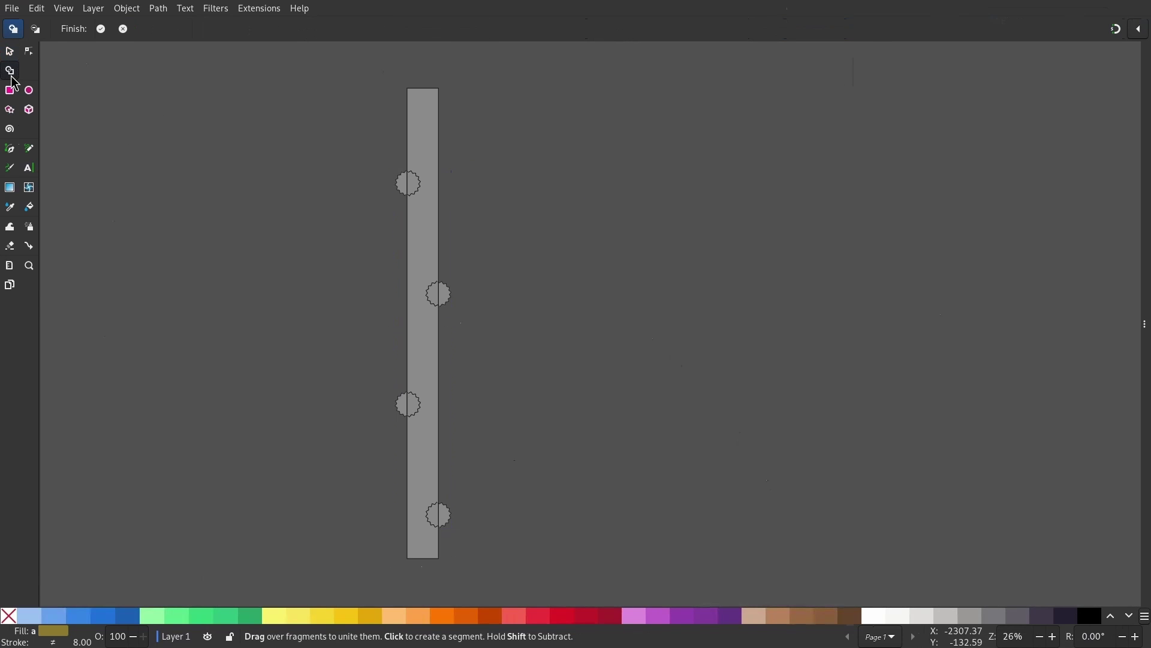
scroll(442, 351, "up", 3, "ctrl")
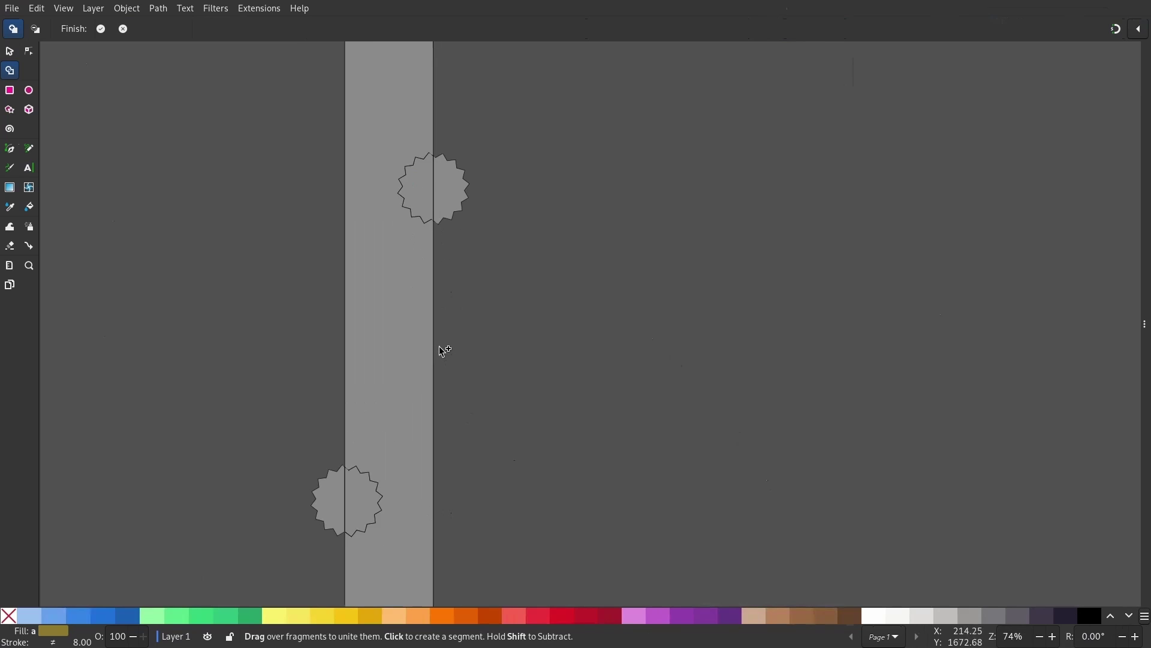
left_click_drag(422, 193, 404, 323)
scroll(404, 322, "down", 6)
left_click(367, 359)
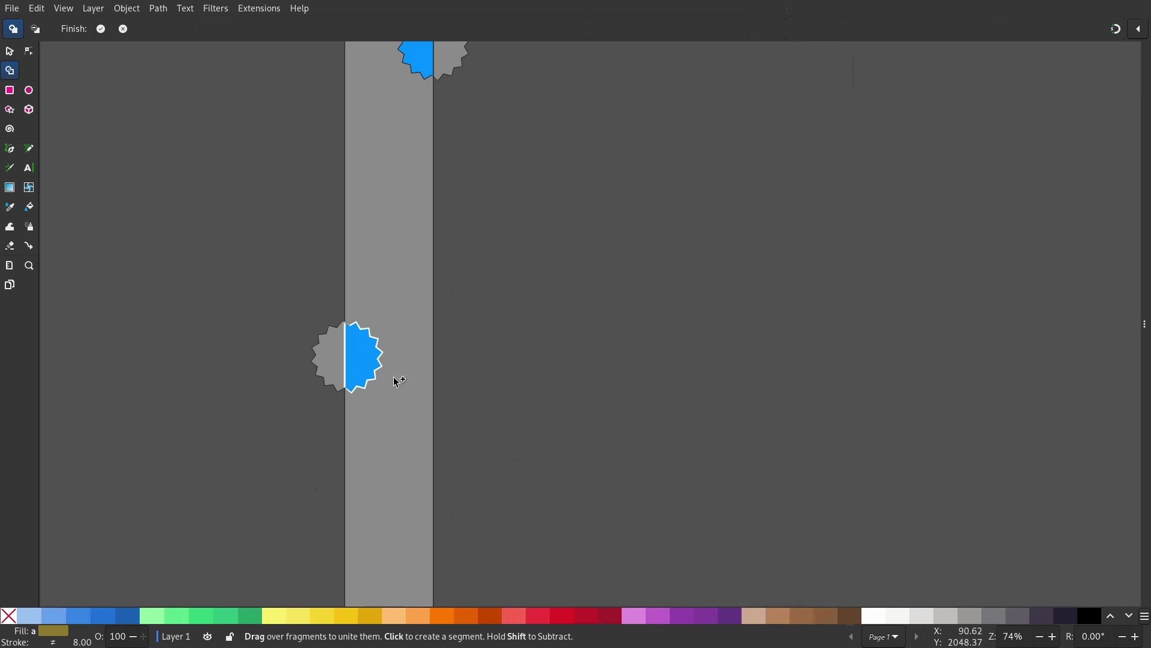
scroll(393, 380, "down", 10)
left_click(427, 424)
scroll(479, 393, "down", 5, "ctrl")
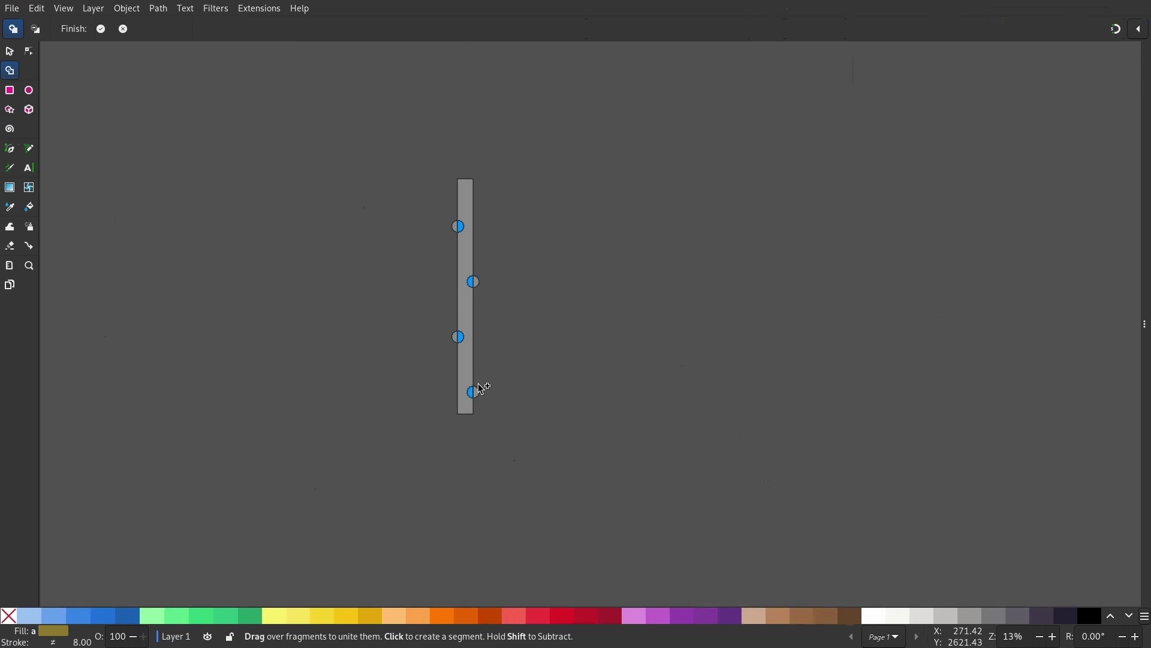
key("Return")
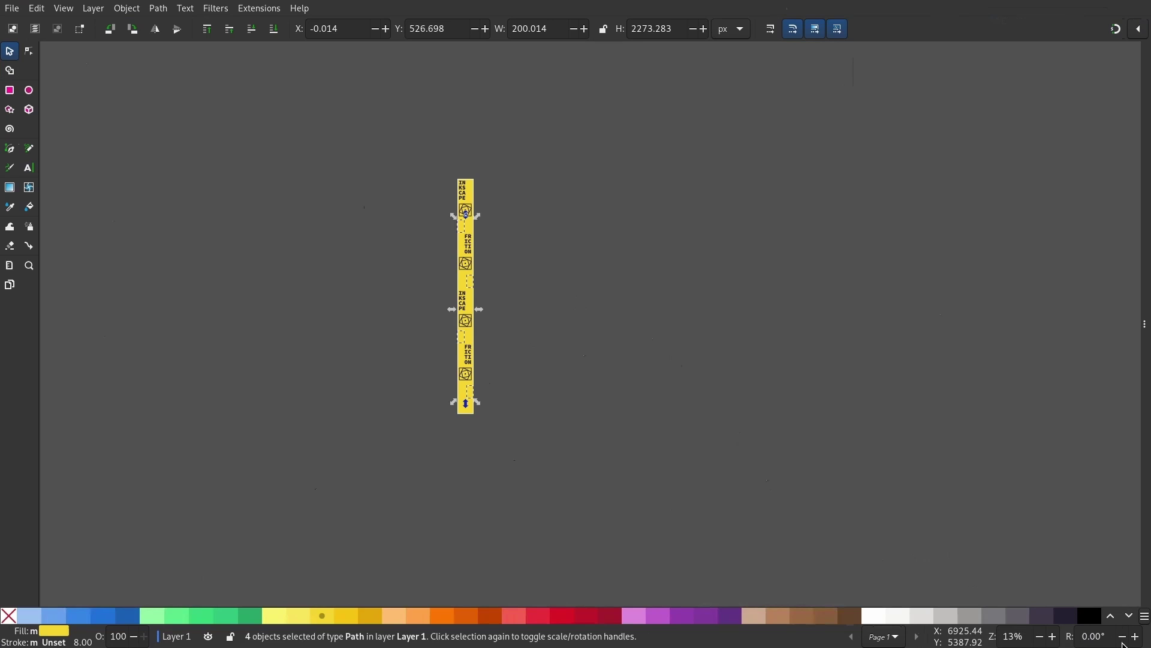
- Fill the four star halves dark and recentre the view on the strip
left_click(1066, 616)
key("3")
scroll(628, 315, "down", 1, "ctrl")
left_click_drag(640, 336, 544, 337)
left_click(628, 351)
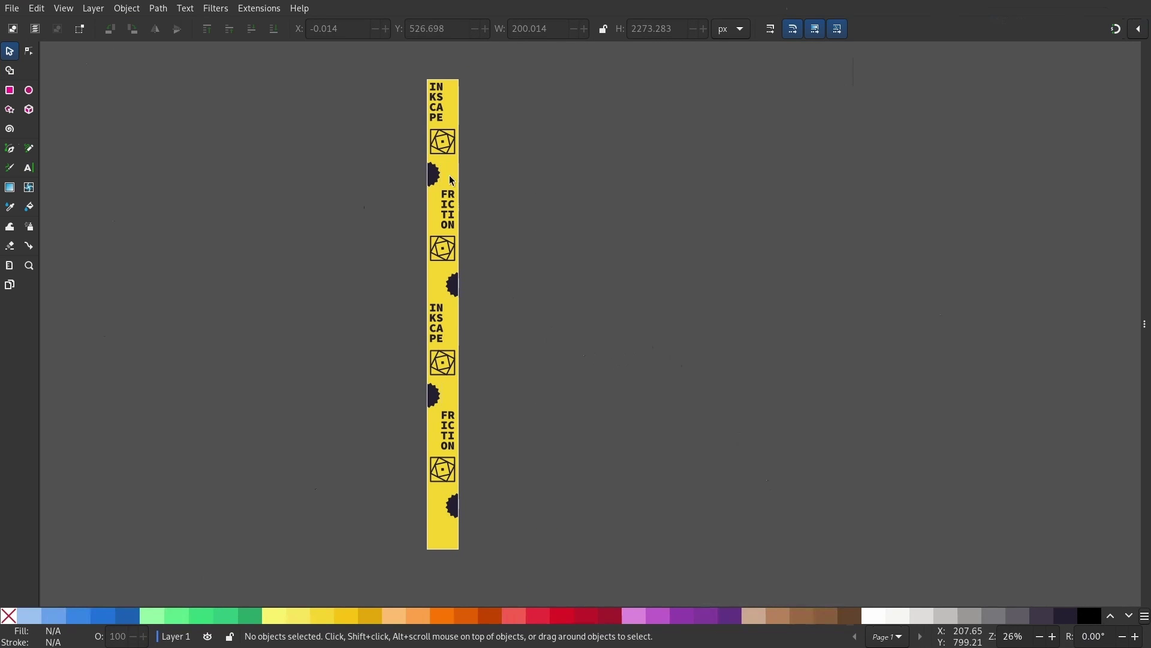
- Select everything on the strip and convert all objects and strokes to paths
left_click_drag(352, 567, 695, 46)
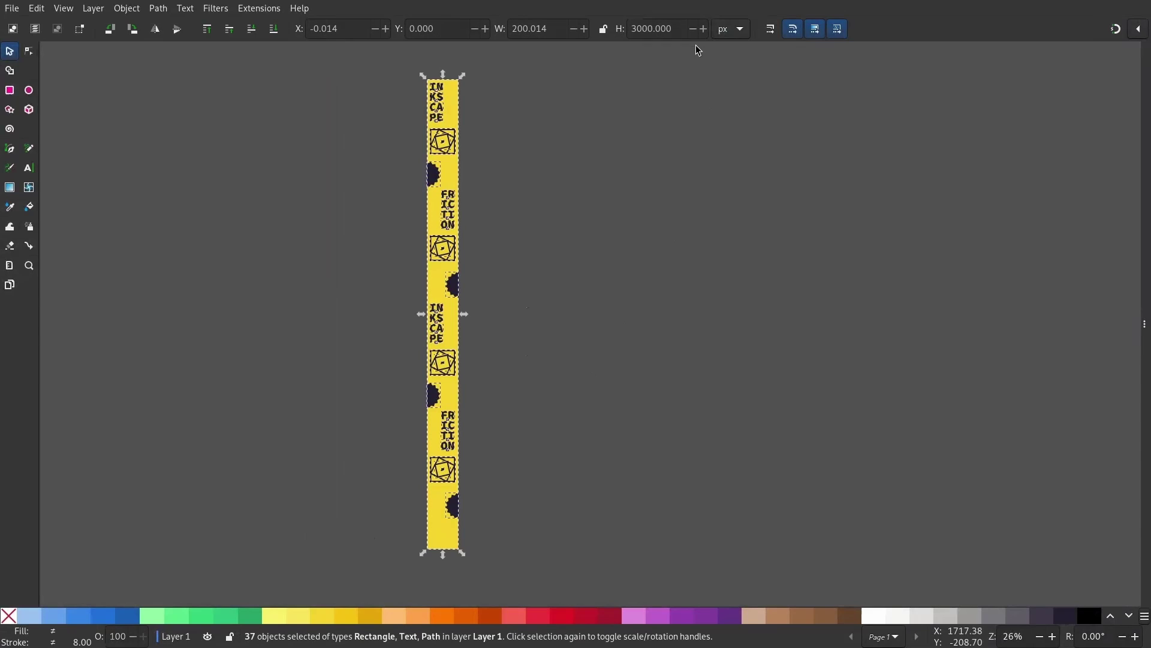
left_click(158, 9)
left_click(159, 27)
left_click(158, 8)
left_click(174, 44)
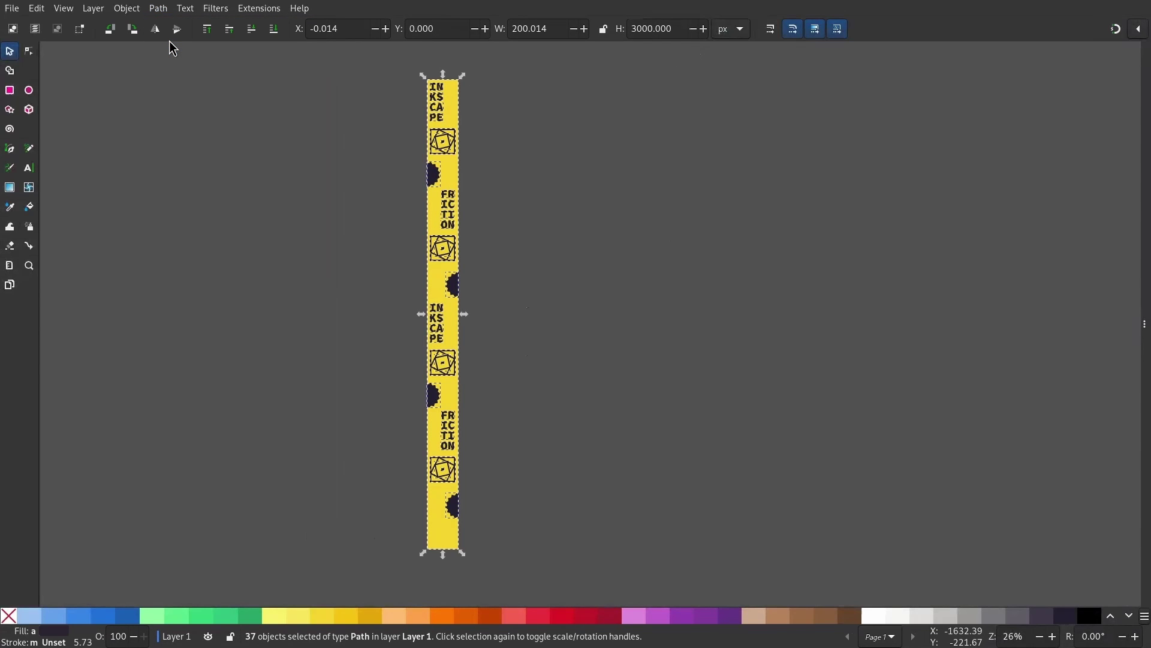
- Union the 36 text, logo and star paths, excluding the yellow background, into one path
left_click(354, 228)
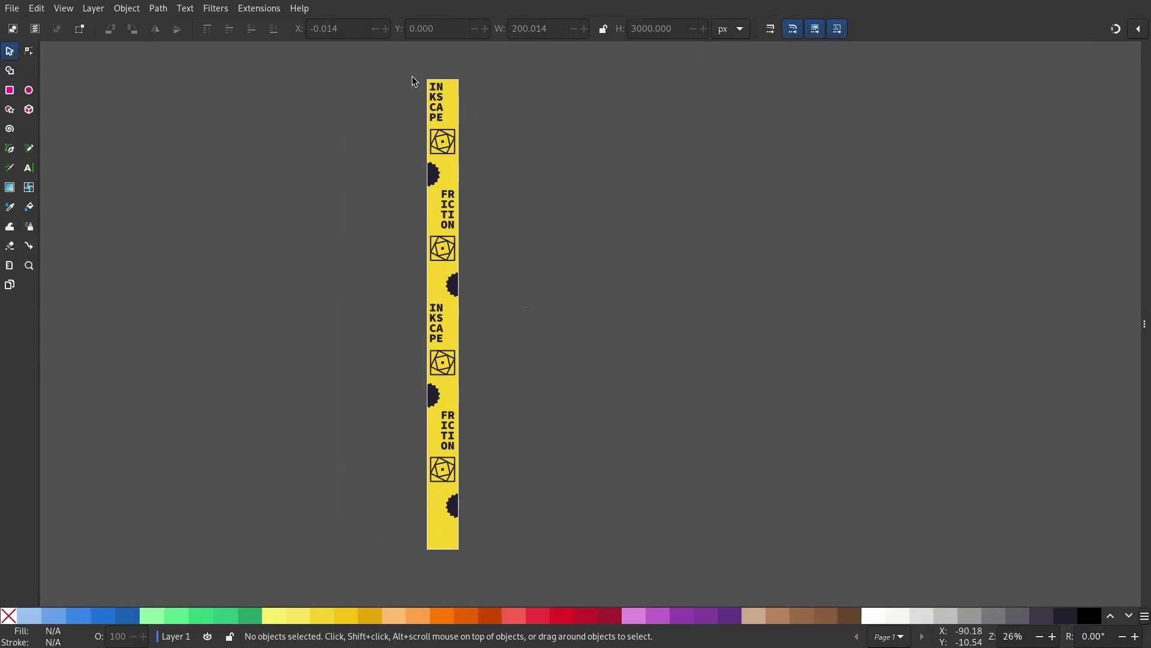
left_click_drag(499, 646, 498, 642)
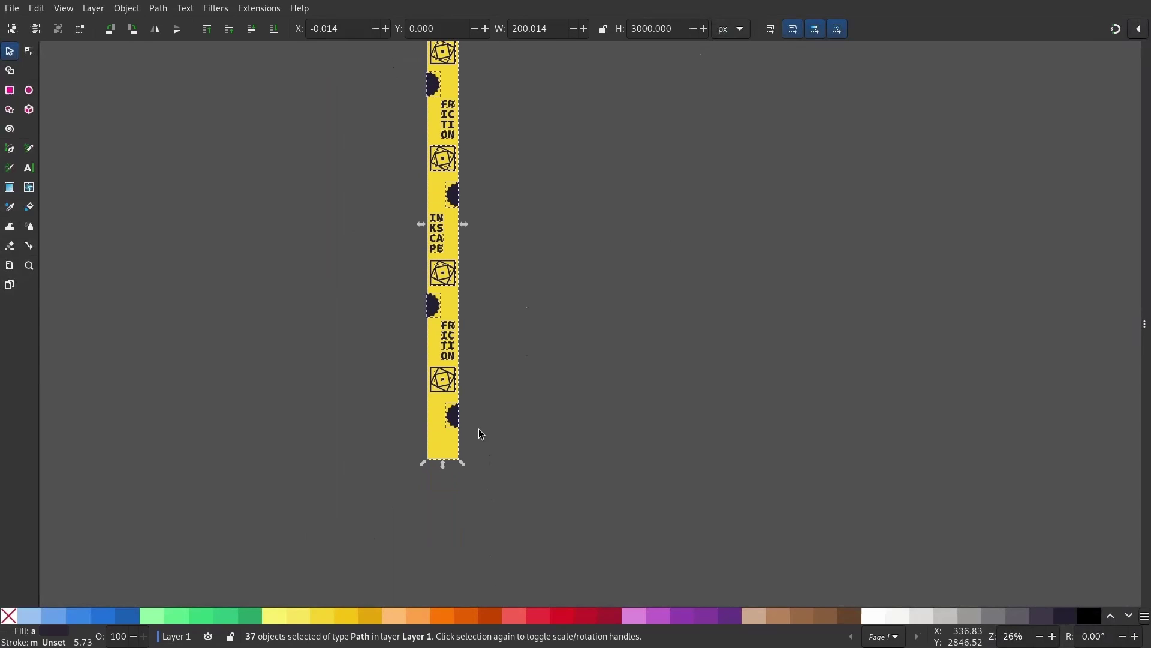
left_click(438, 441, "shift")
scroll(440, 441, "up", 4)
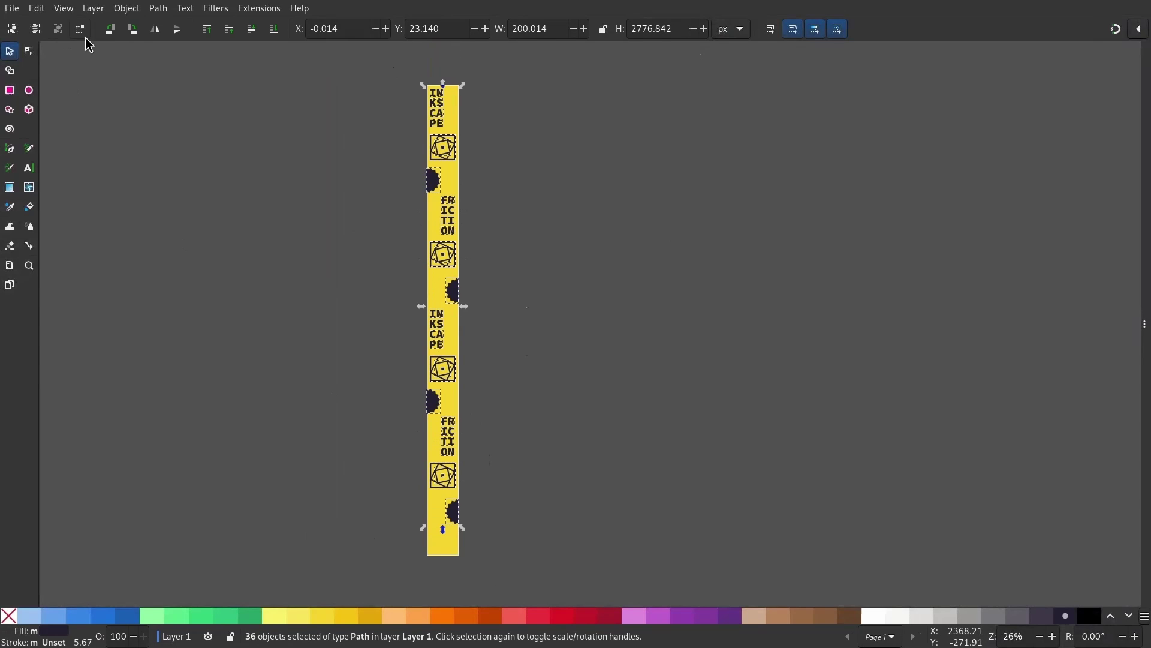
left_click(158, 8)
left_click(174, 77)
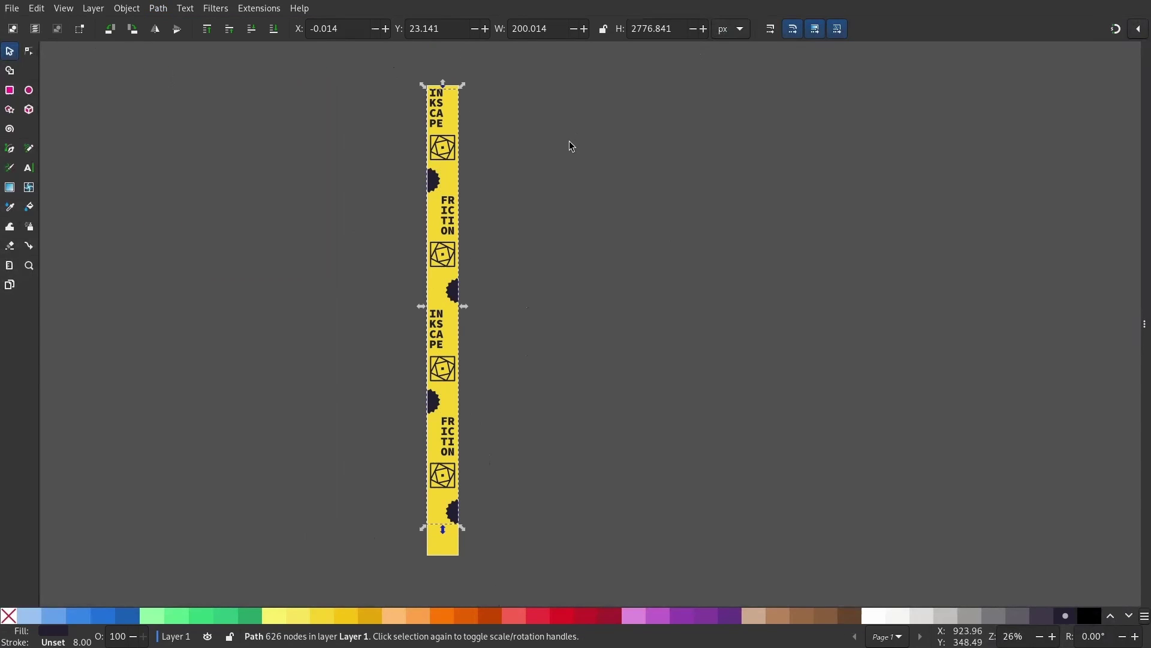
left_click(463, 112)
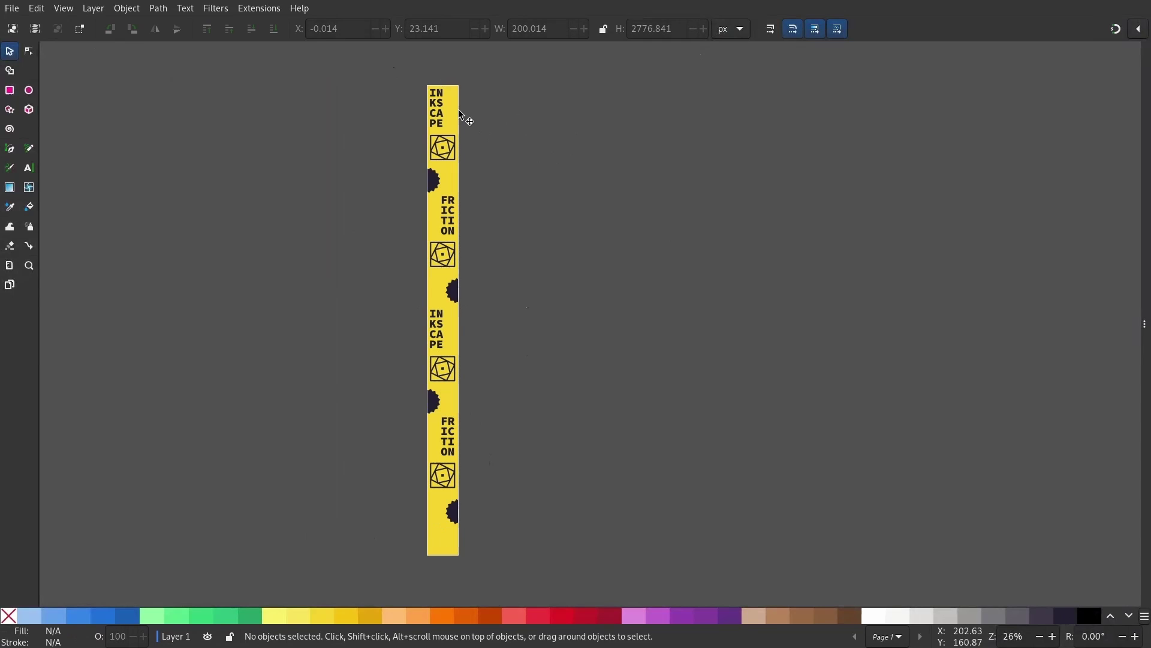
left_click(12, 8)
- Save the artwork as drawing.svg with the Plain SVG format in the Strip Animation folder
left_click(26, 125)
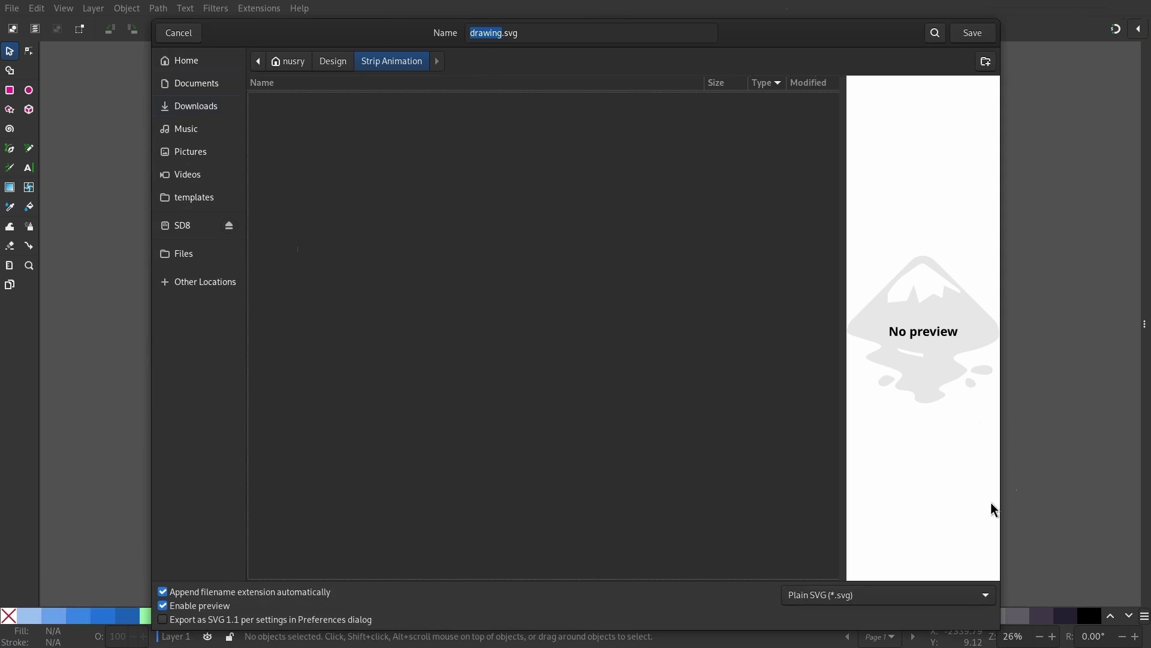
left_click(830, 596)
left_click(830, 599)
left_click(975, 34)
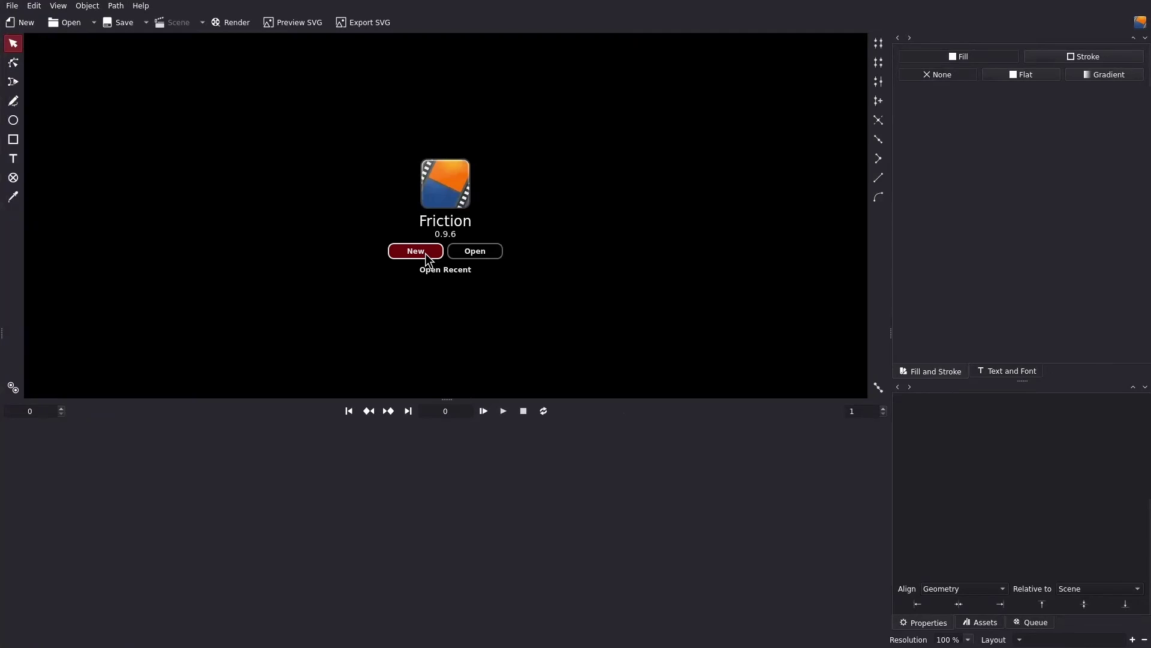
- Create a new 1080 × 1920 portrait scene
left_click(427, 258)
double_click(535, 269)
type("1080")
key("Tab")
type("1920")
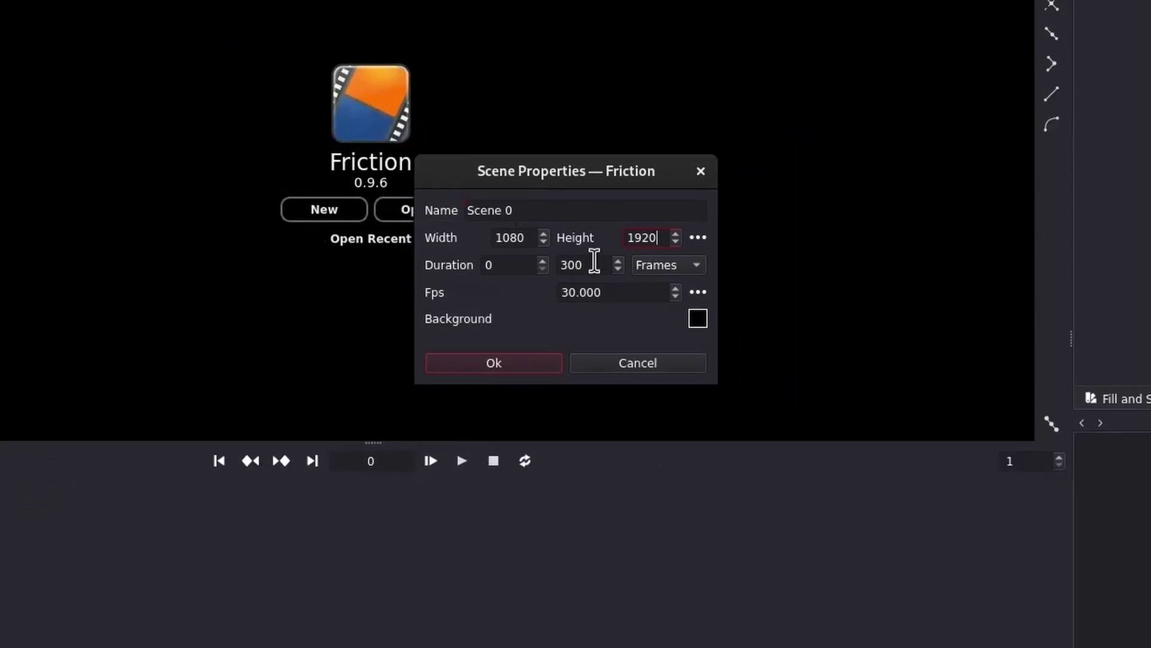
key("Return")
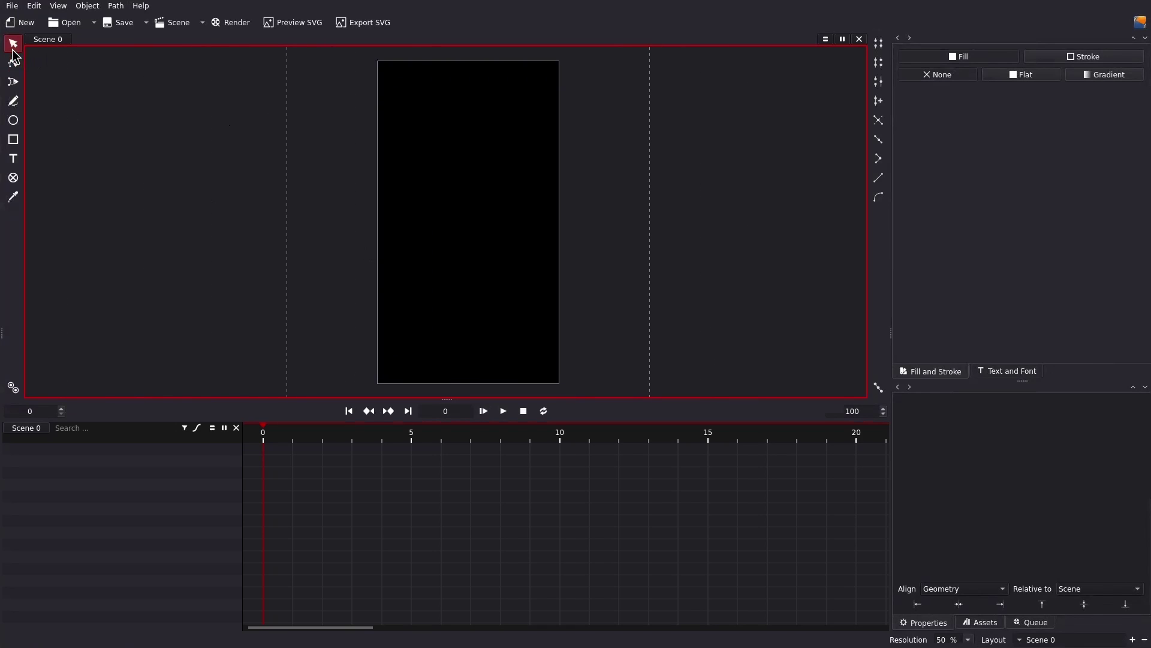
- Import drawing.svg and drag the yellow strip onto the black scene
left_click(94, 23)
left_click(96, 53)
left_click(471, 228)
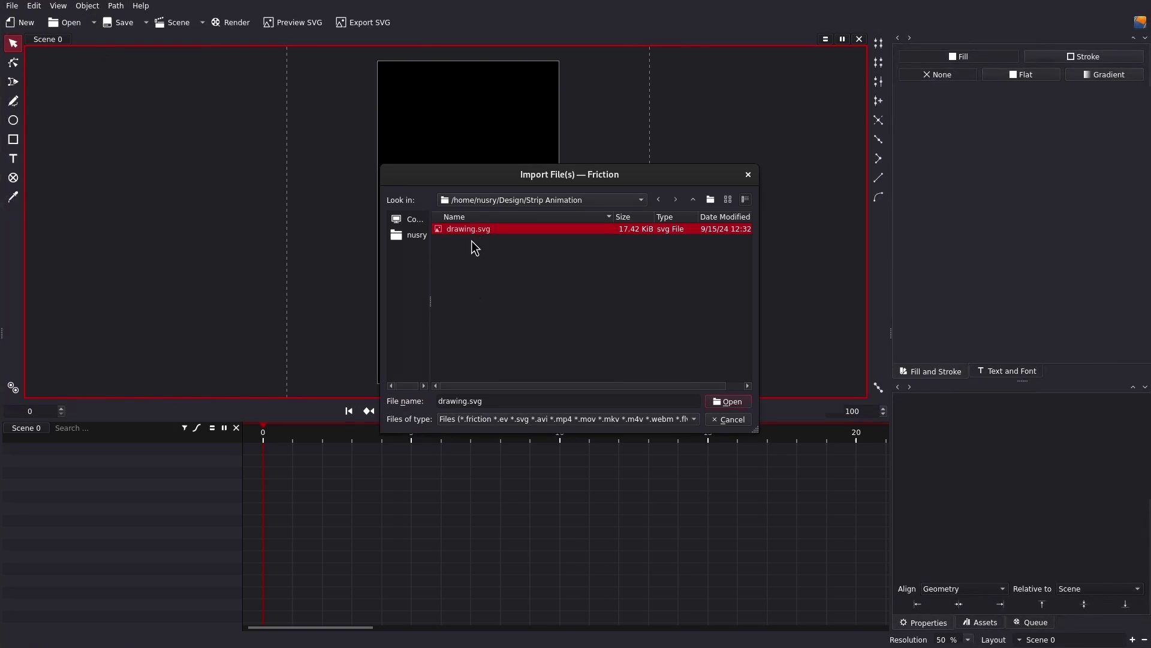
left_click(741, 402)
left_click_drag(347, 195, 411, 237)
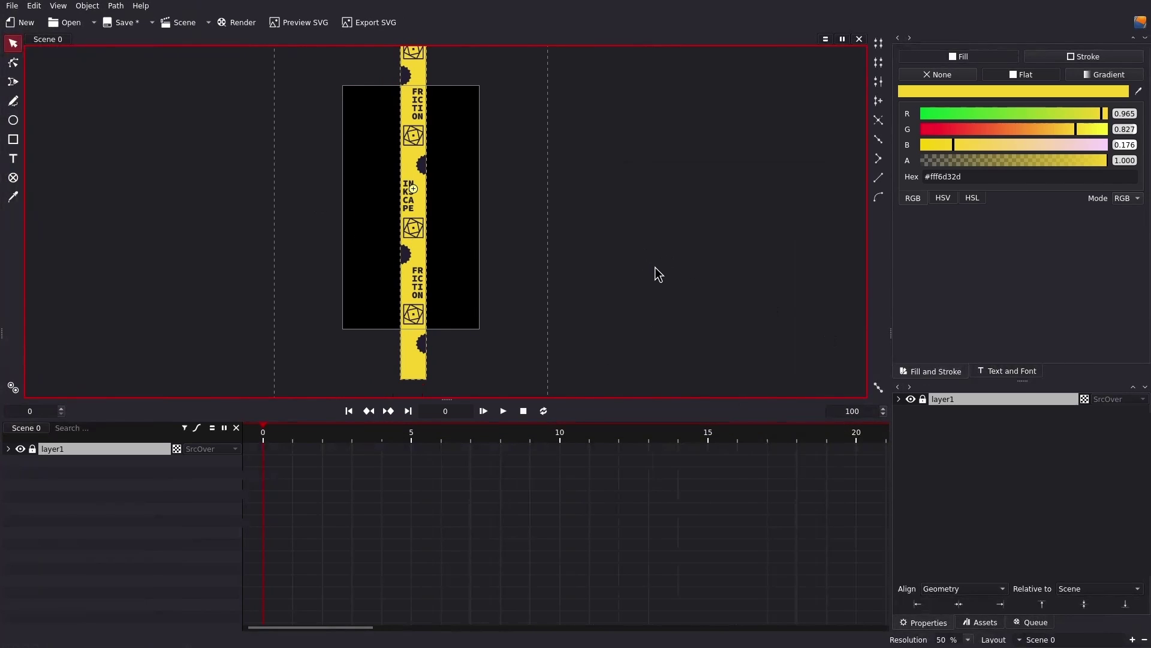
- Rename layer1 to First
left_click_drag(663, 280, 731, 306)
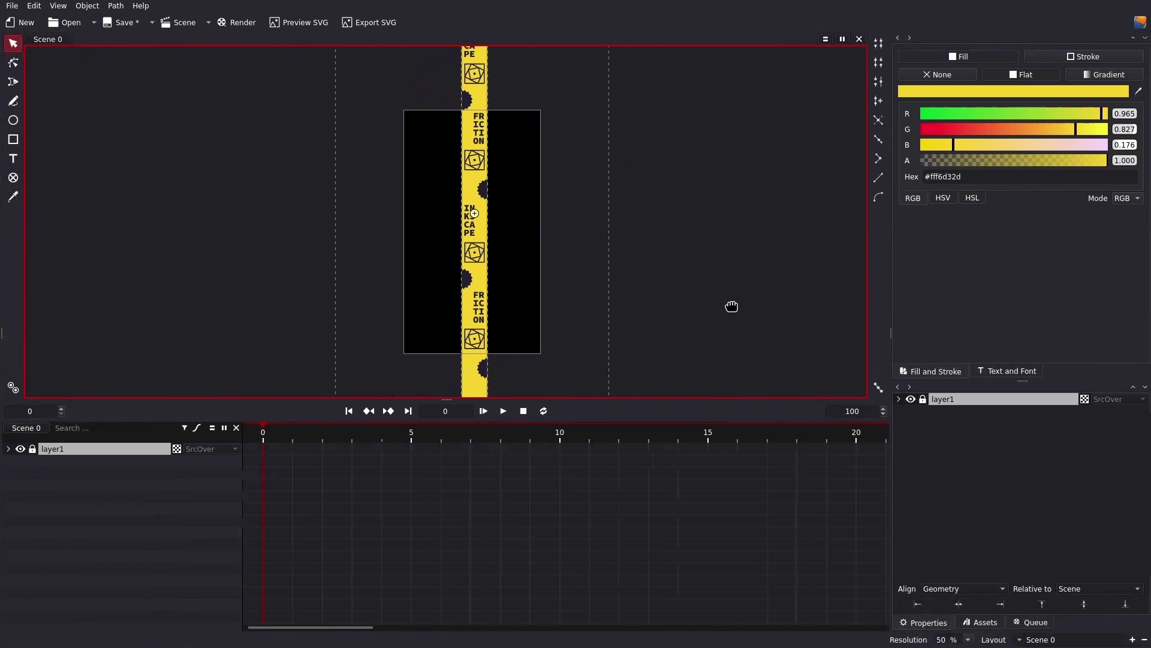
right_click(66, 449)
left_click(113, 527)
type("First")
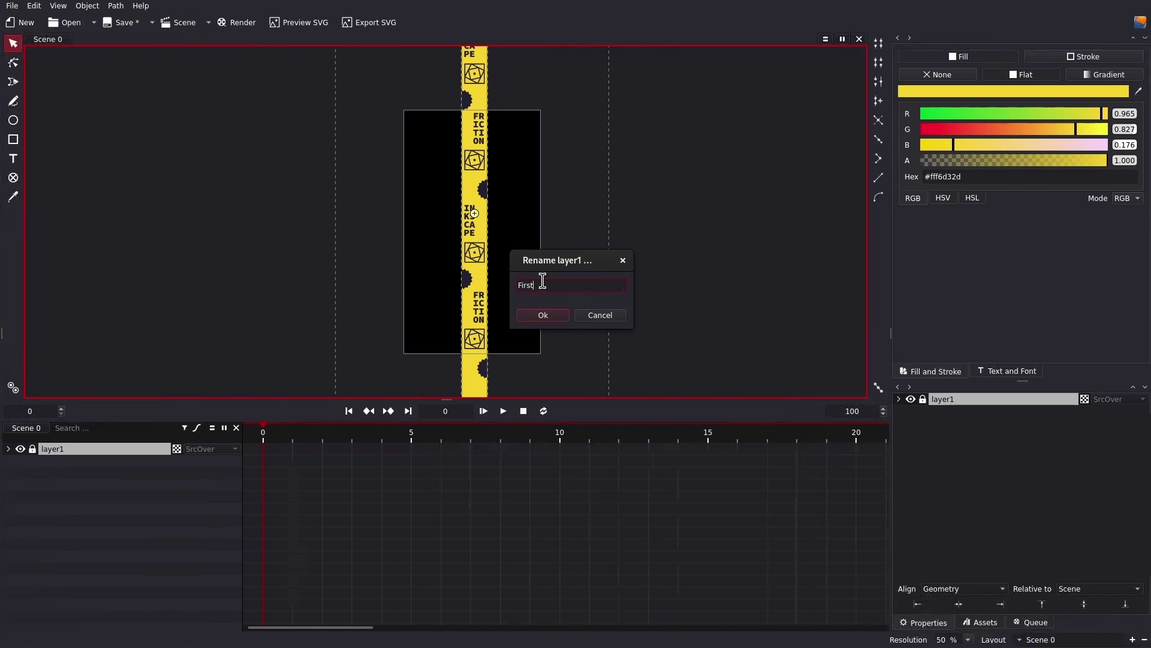
key("Return")
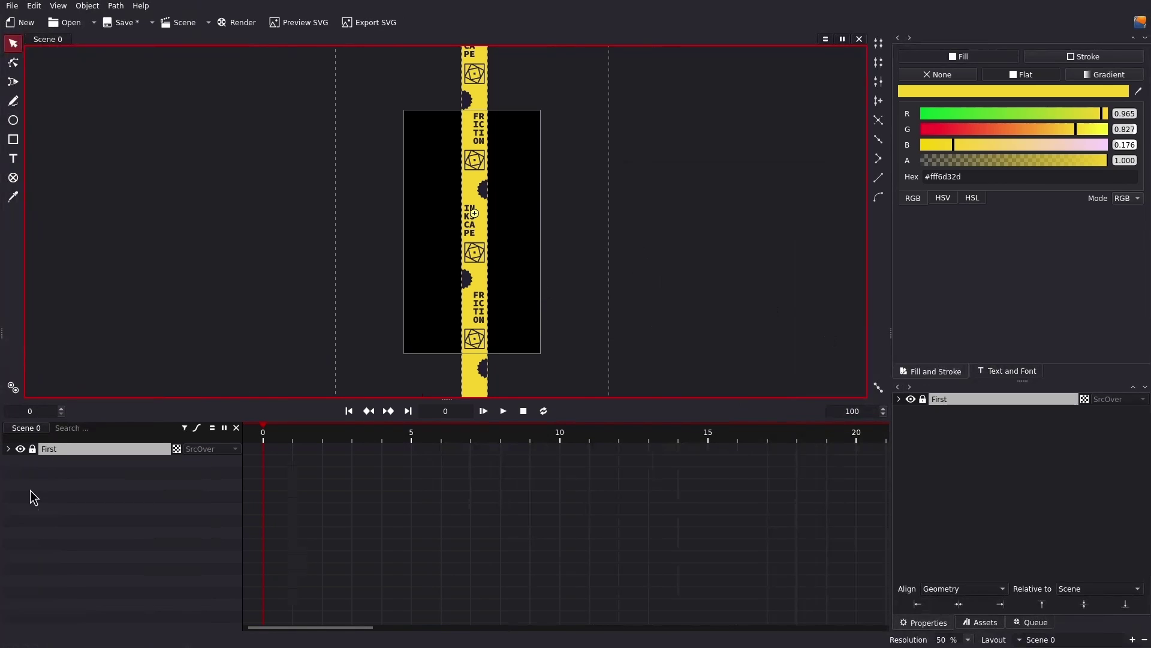
- Duplicate First into copies First 0 through First 3 and expand First 3's transform
key("ctrl+d")
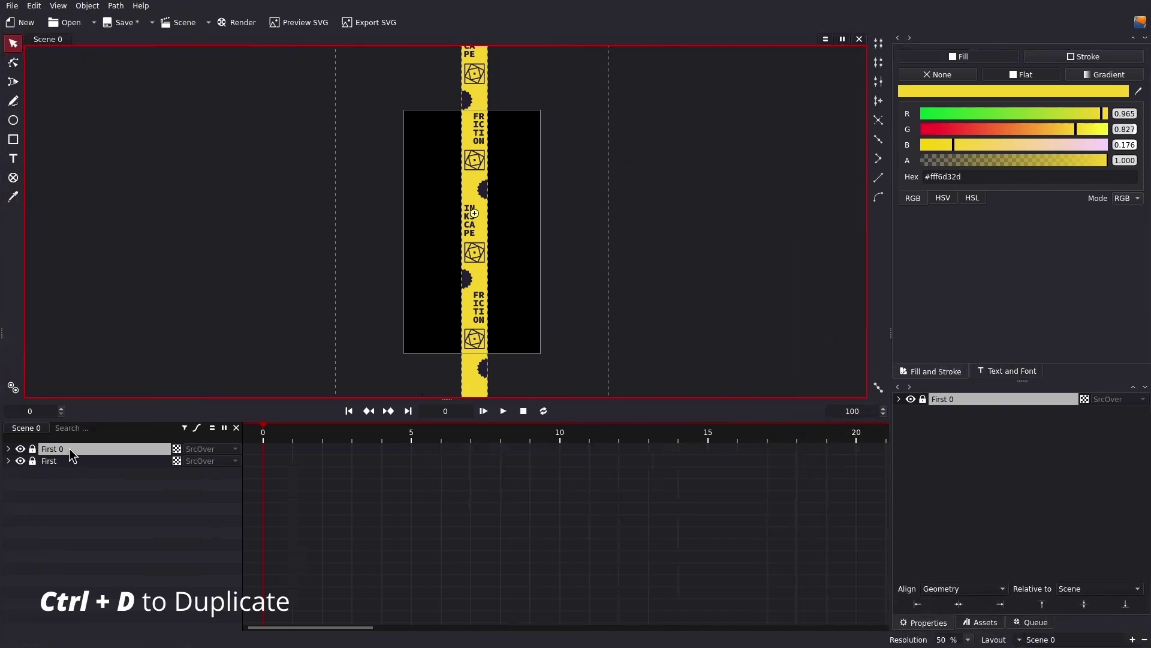
key("ctrl+d")
key("ctrl+d")
key("ctrl+d")
left_click(898, 399)
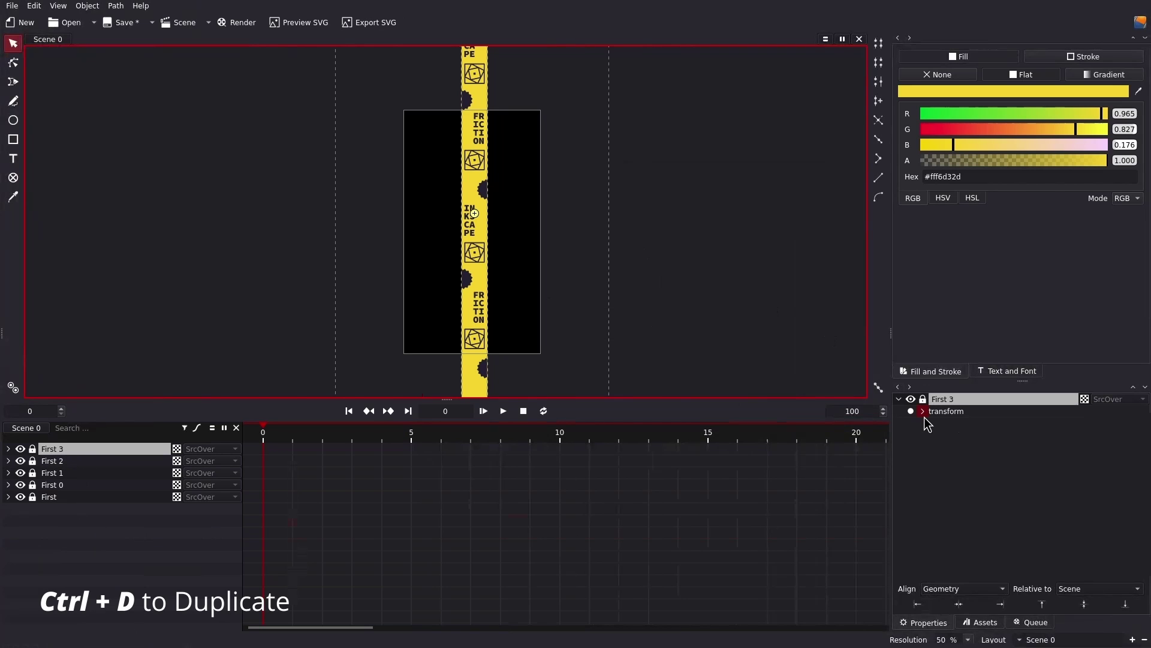
left_click(922, 410)
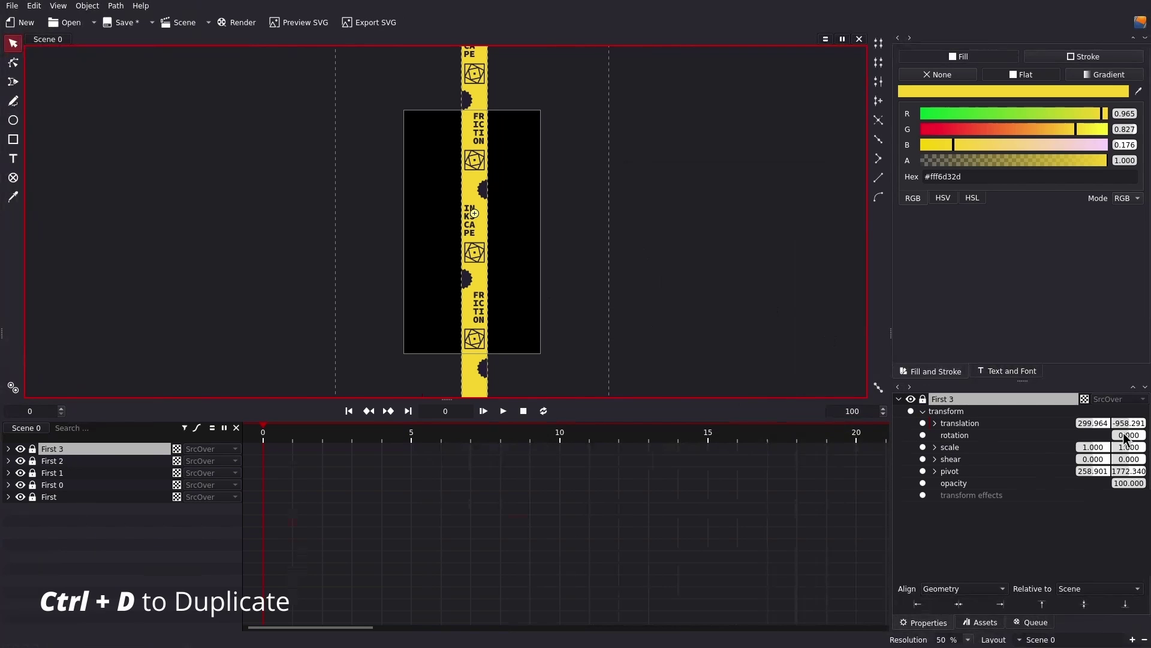
- Rotate First 3 to 2.3°, First 2 to 16.3°, and First 1 to a steeper angle
left_click_drag(1126, 438, 1139, 438)
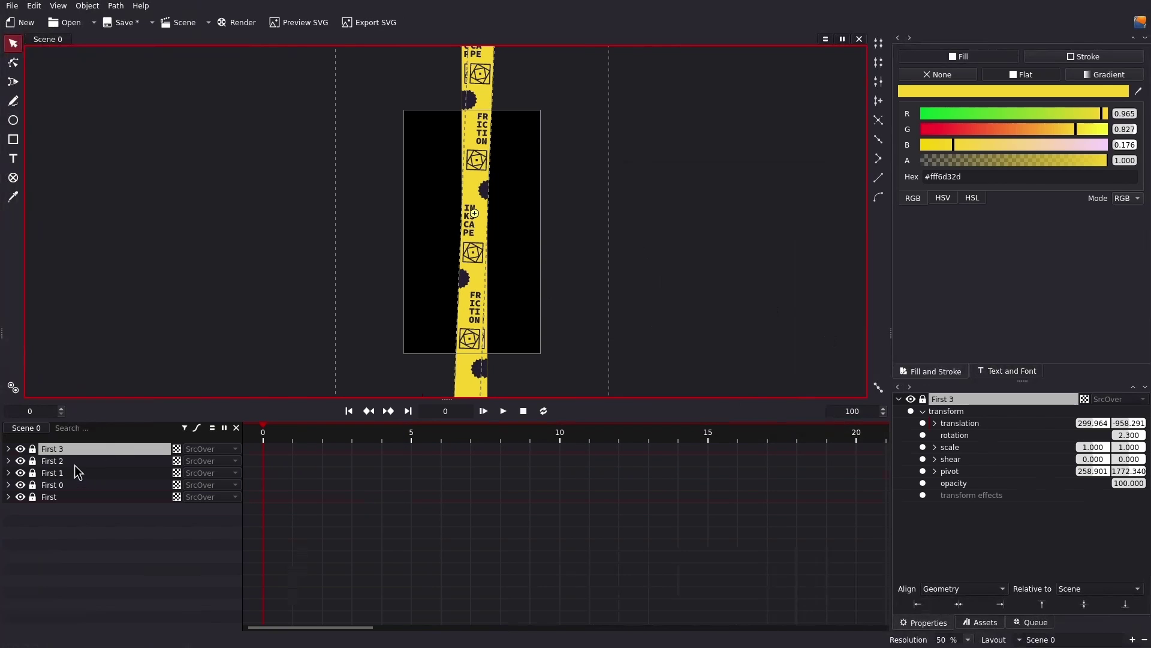
left_click(78, 462)
left_click(898, 398)
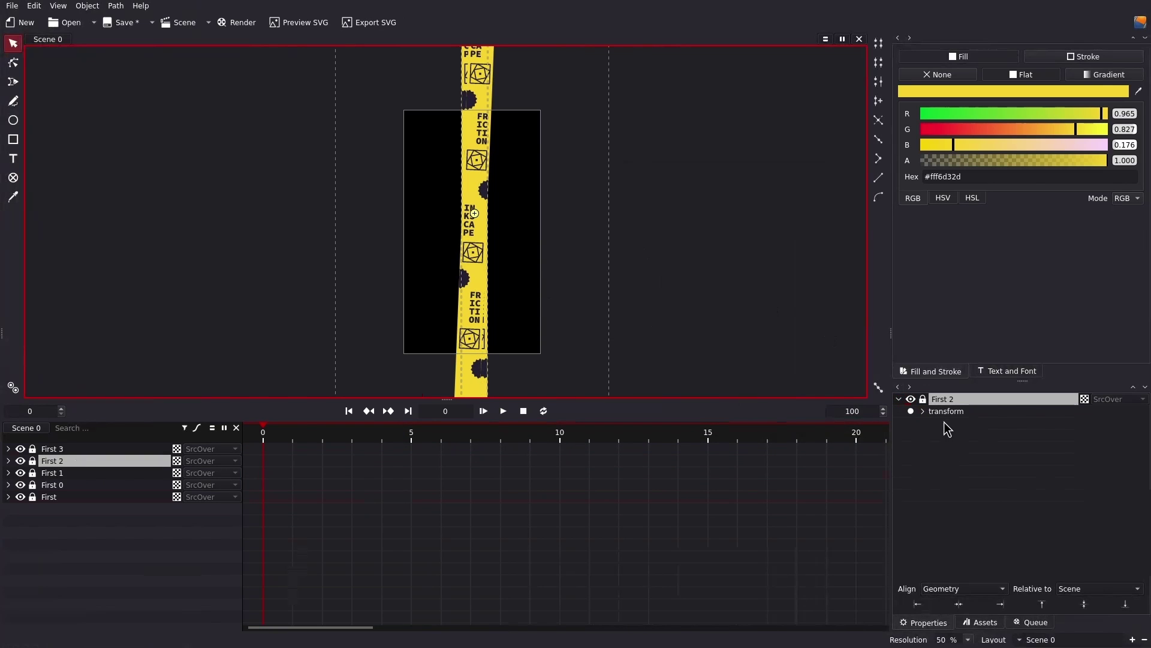
left_click(923, 411)
left_click_drag(1129, 441, 1142, 441)
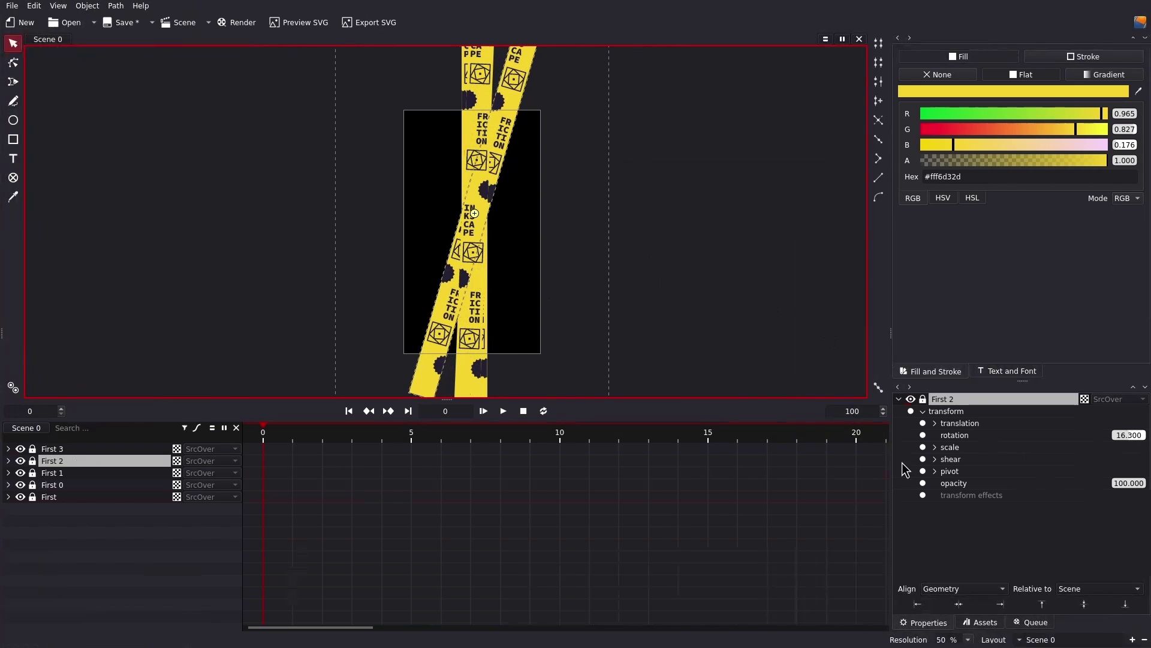
left_click(58, 475)
left_click(899, 399)
left_click(924, 411)
left_click_drag(1125, 437, 508, 205)
- Rotate the First strip to -31.6° and reposition the First and First 1 strips
left_click(59, 486)
left_click(898, 399)
left_click(923, 411)
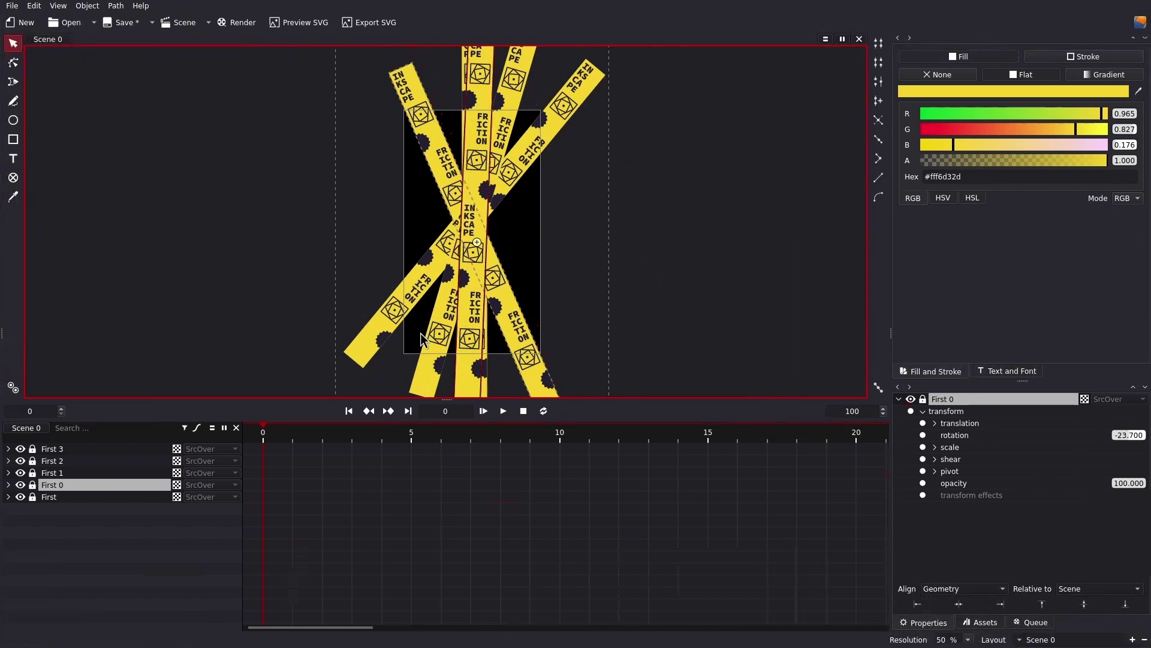
left_click(50, 496)
left_click(899, 399)
left_click(924, 412)
left_click_drag(1129, 434, 1055, 435)
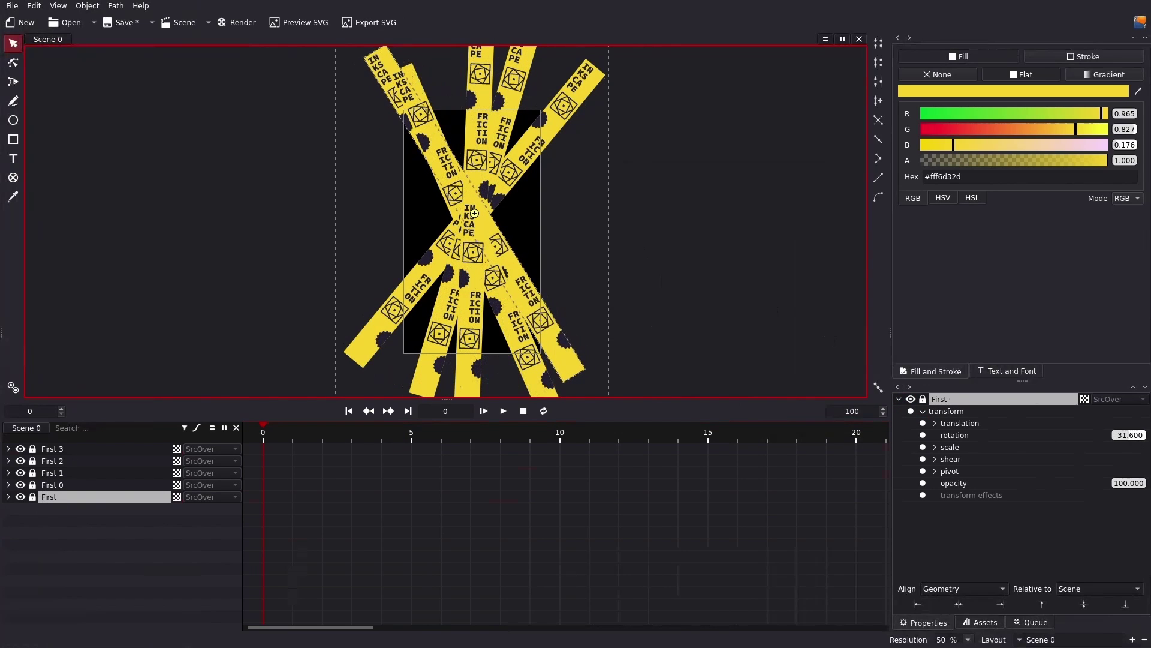
left_click_drag(546, 331, 582, 322)
left_click_drag(545, 133, 517, 131)
left_click(682, 243)
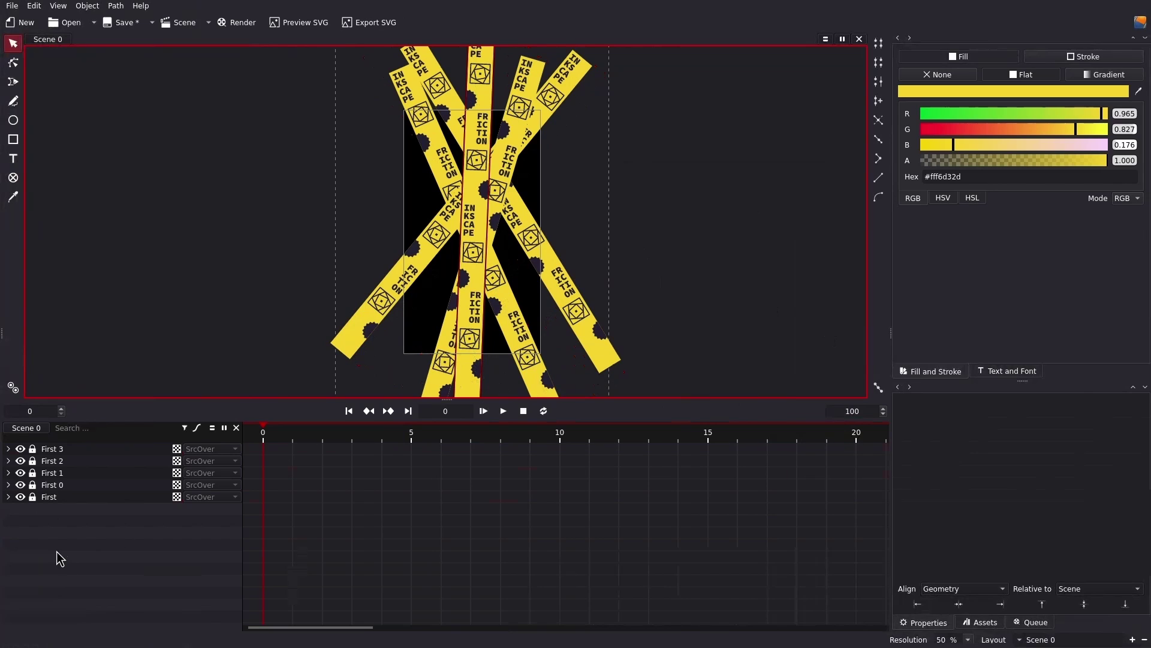
- Add a Shadow raster effect to all five selected strip layers
left_click(50, 450)
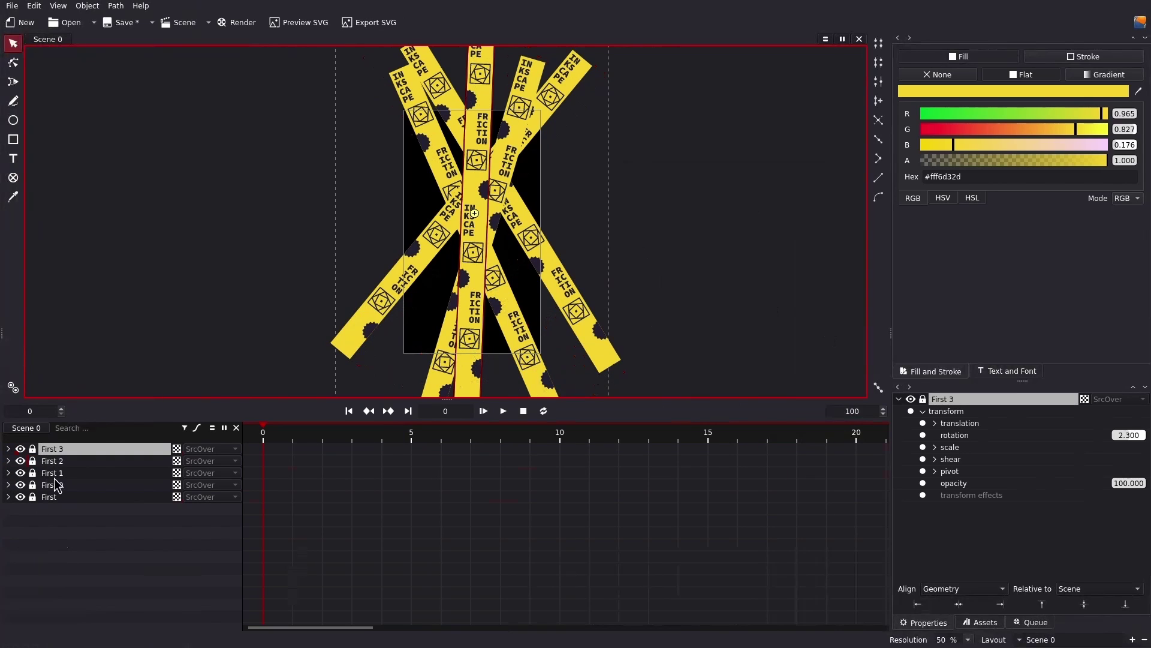
left_click(53, 497, "ctrl")
left_click_drag(57, 490, 55, 462)
right_click(55, 461)
mouse_move(130, 606)
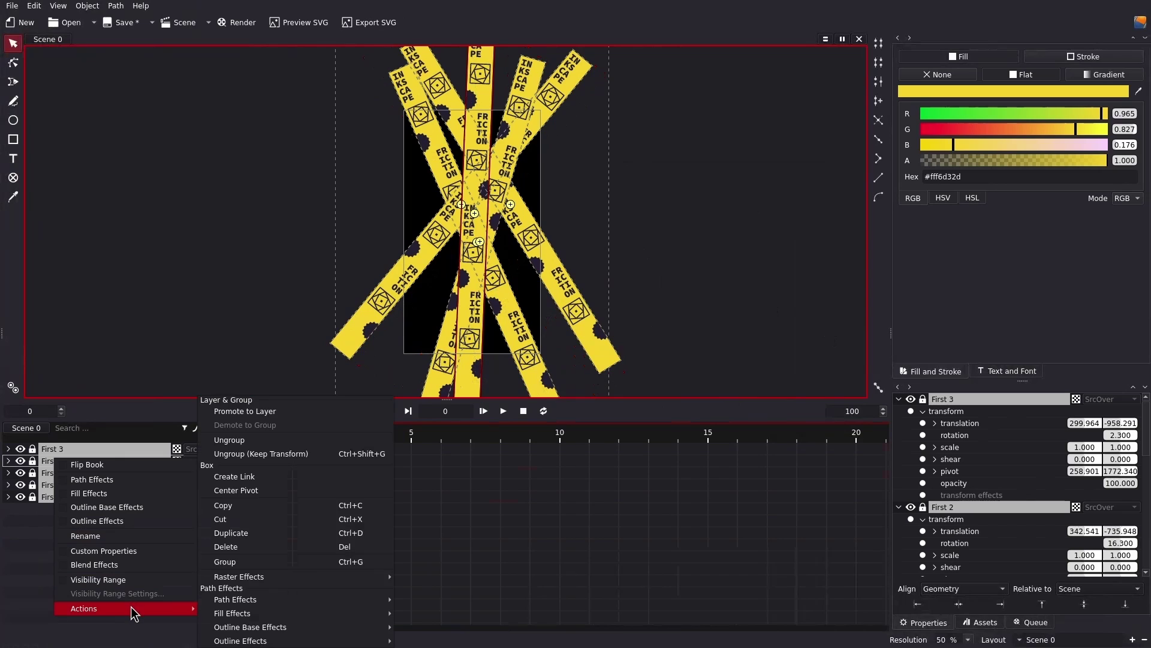
mouse_move(347, 579)
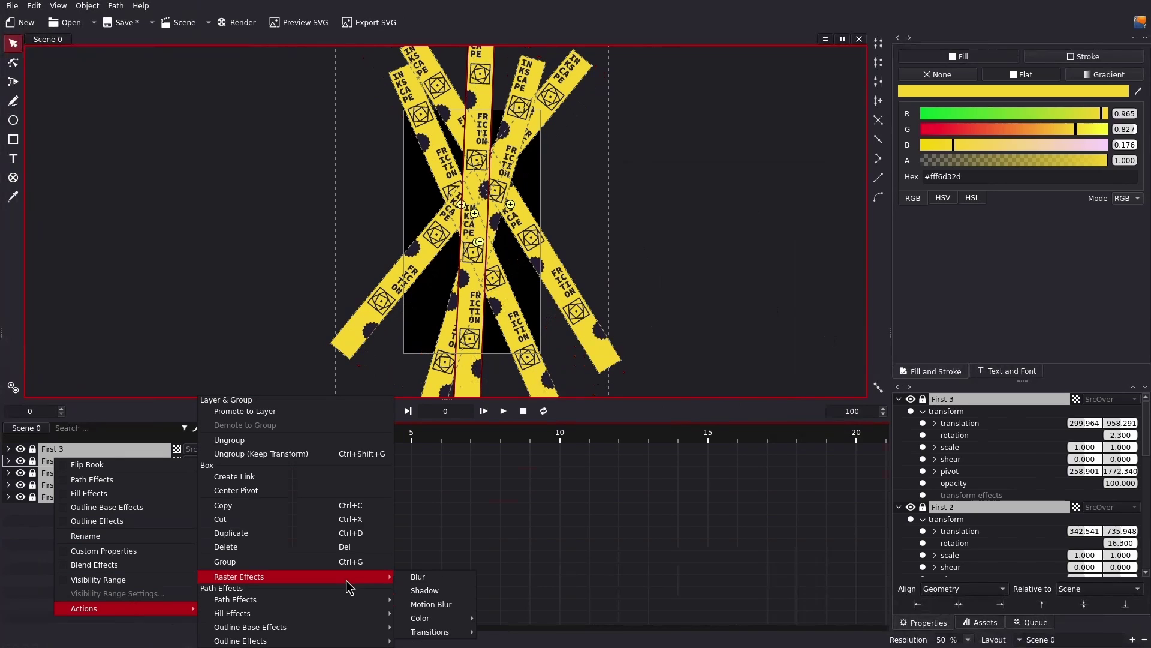
left_click(435, 591)
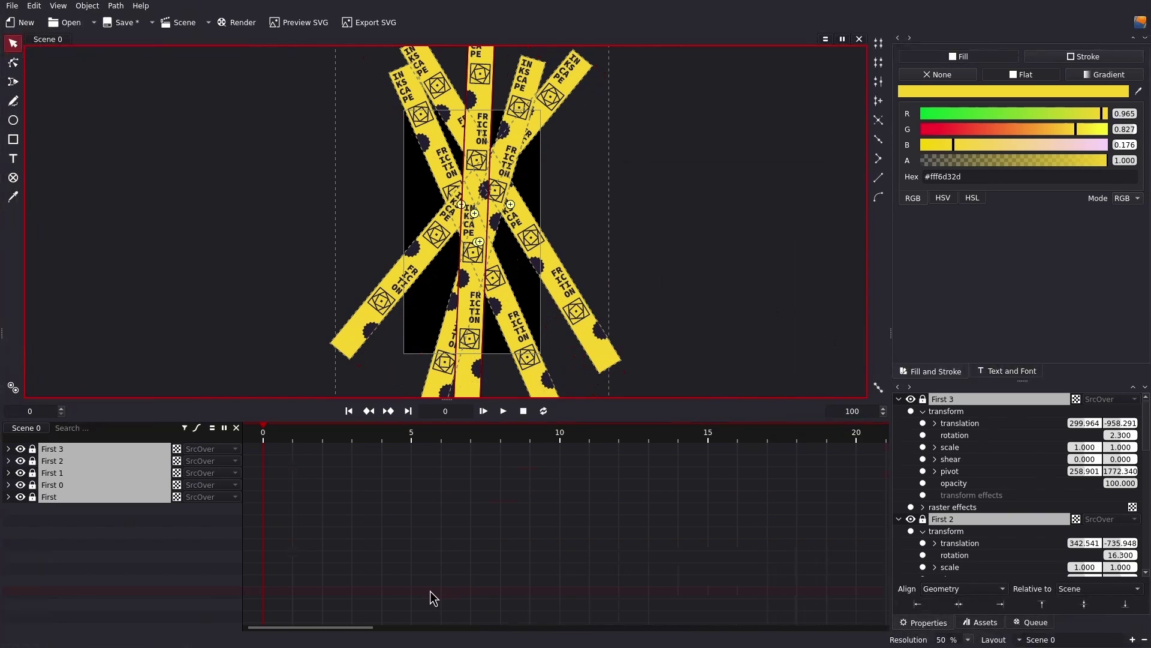
scroll(955, 508, "down", 3)
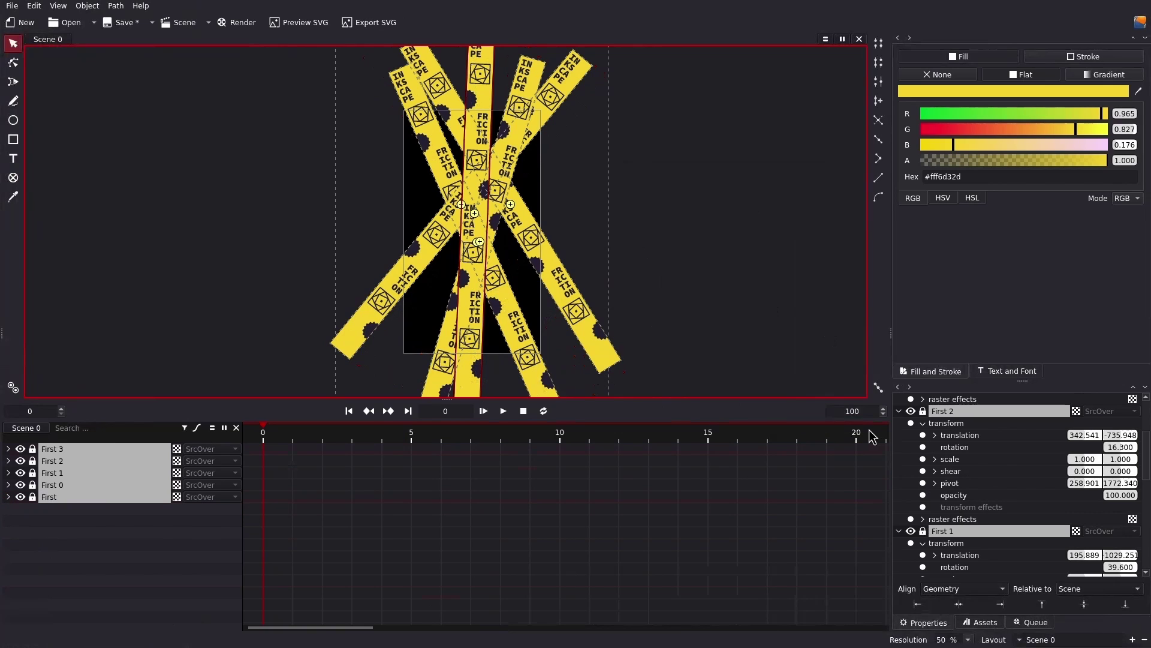
- Select only First 3 and expand its raster effects
left_click(65, 449)
left_click(928, 509)
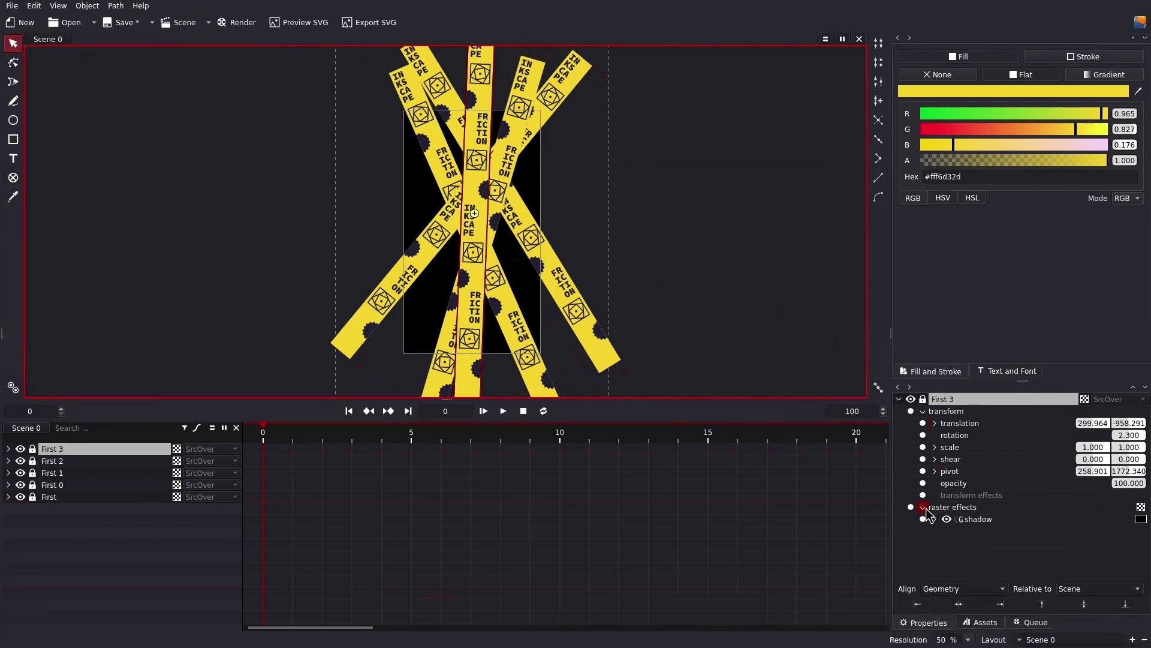
scroll(480, 204, "up", 6)
scroll(495, 197, "up", 2)
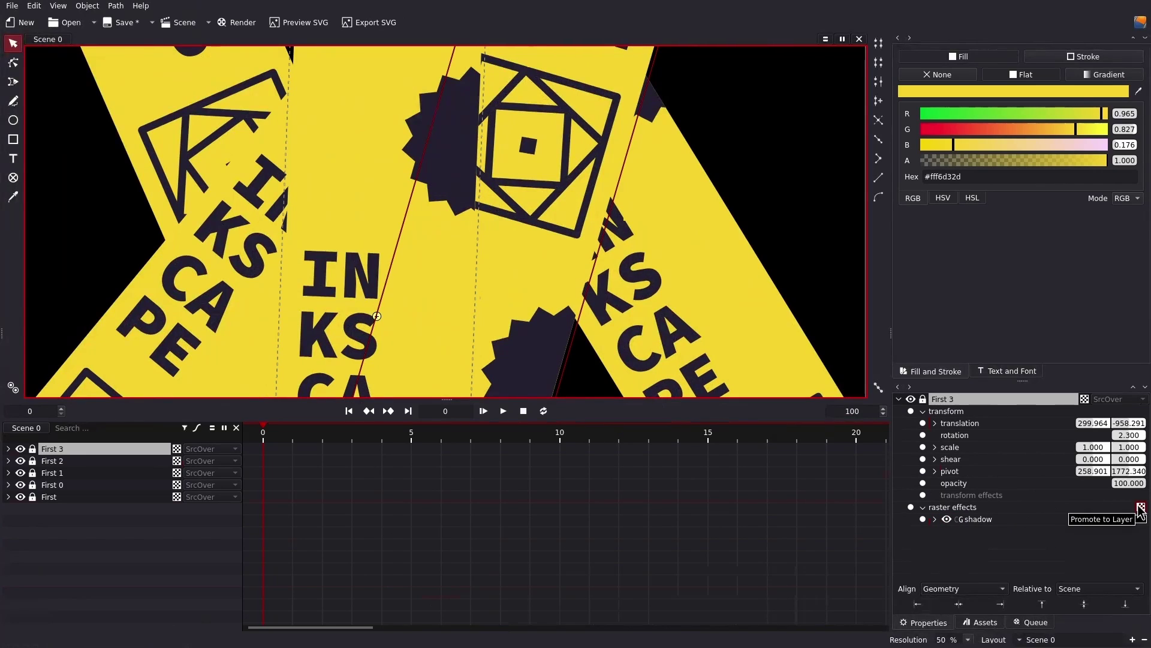
- Promote First 3 and First 2 to layers and widen their shadow blur radius
left_click(1142, 507)
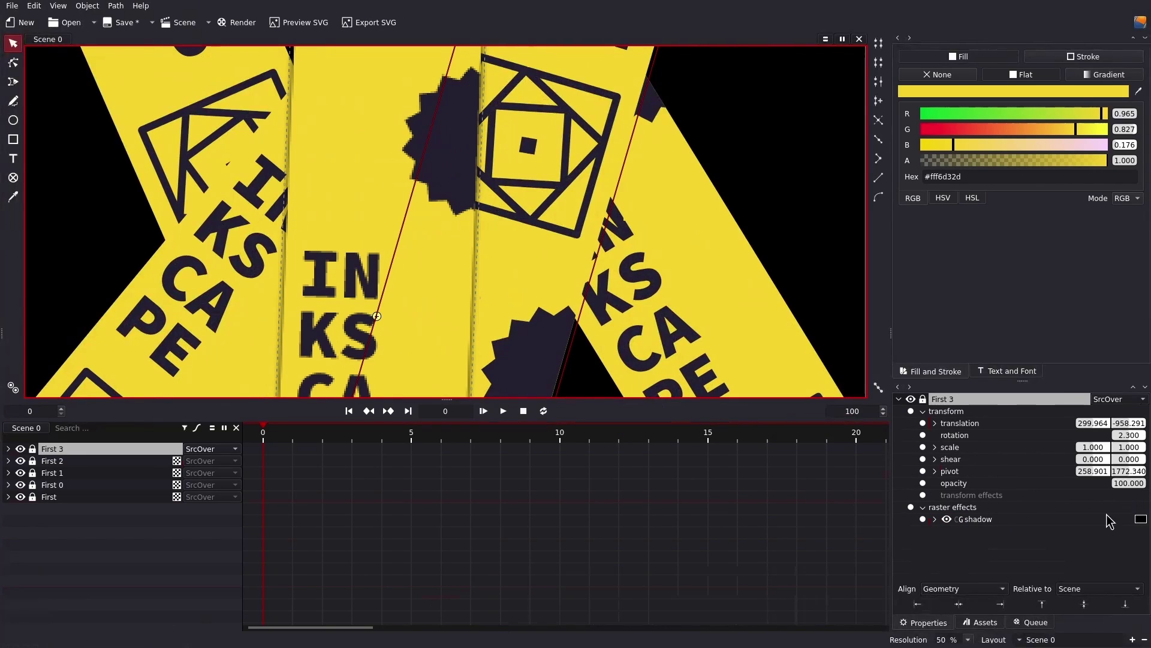
left_click(935, 519)
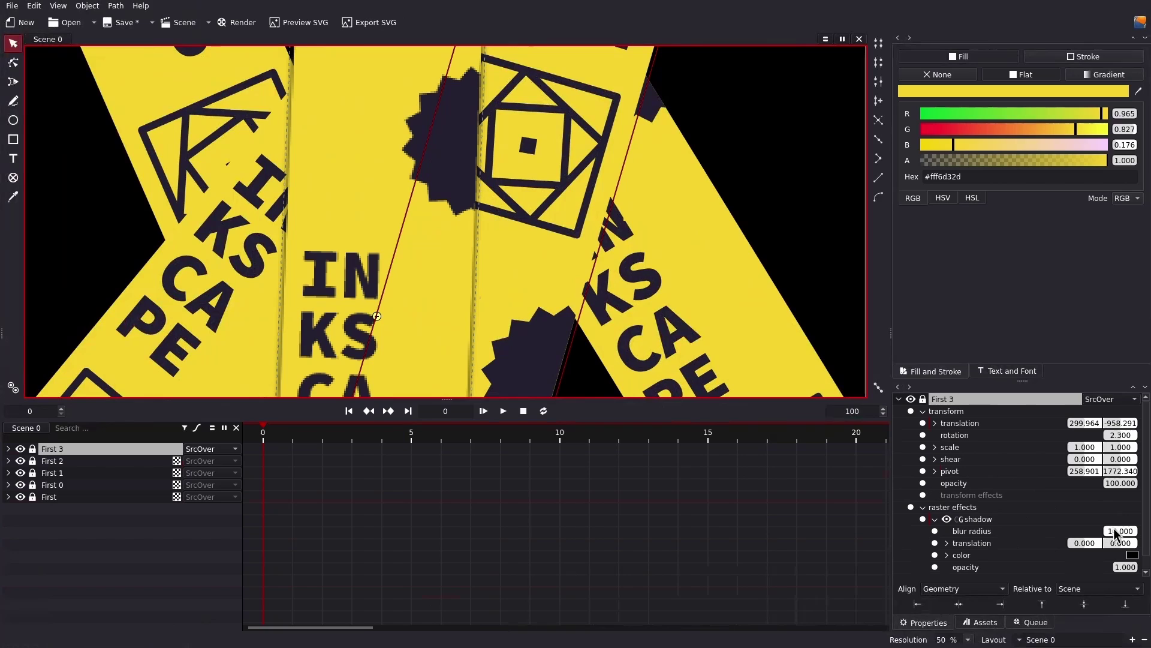
left_click_drag(1120, 532, 1144, 532)
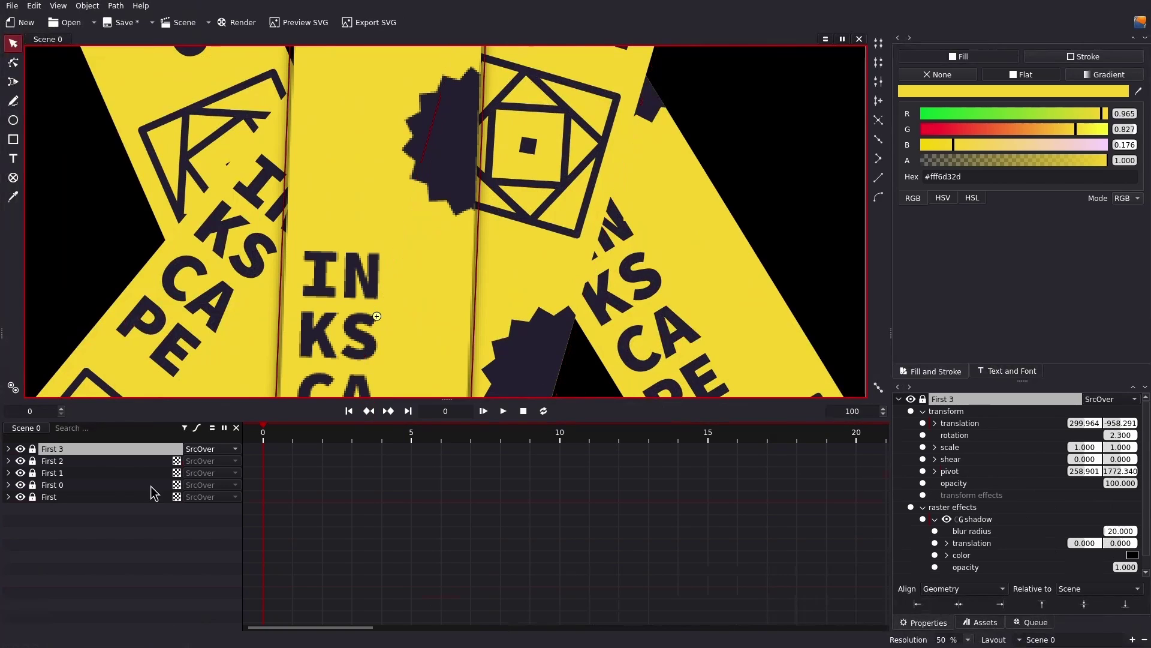
left_click(75, 460)
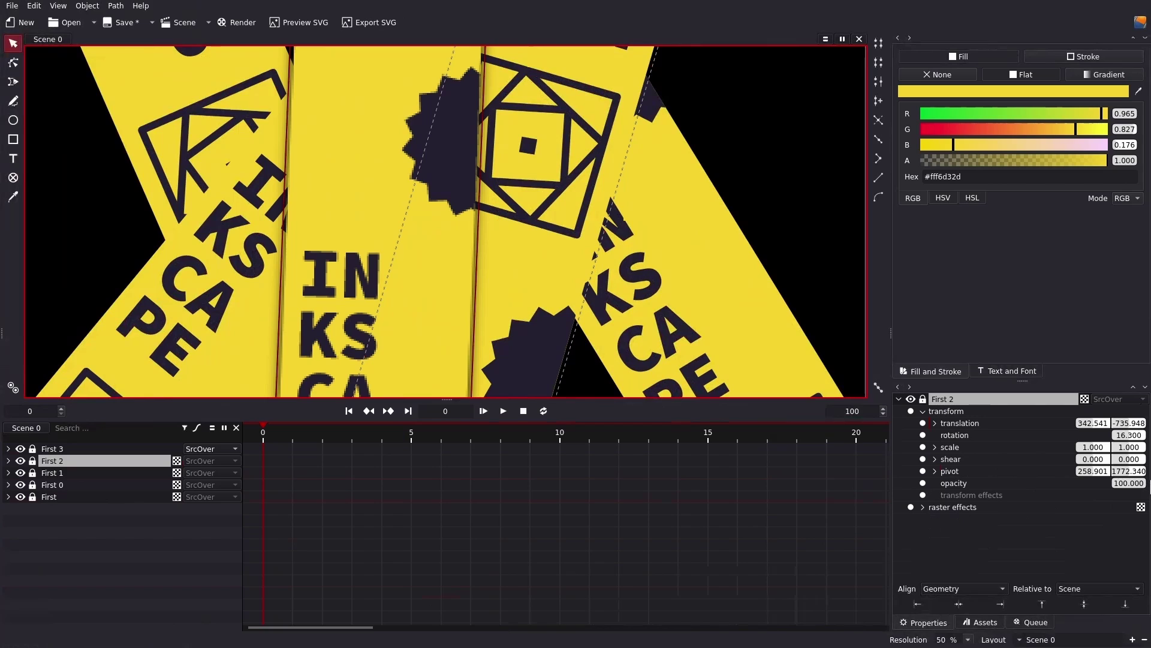
left_click(1141, 507)
left_click(923, 507)
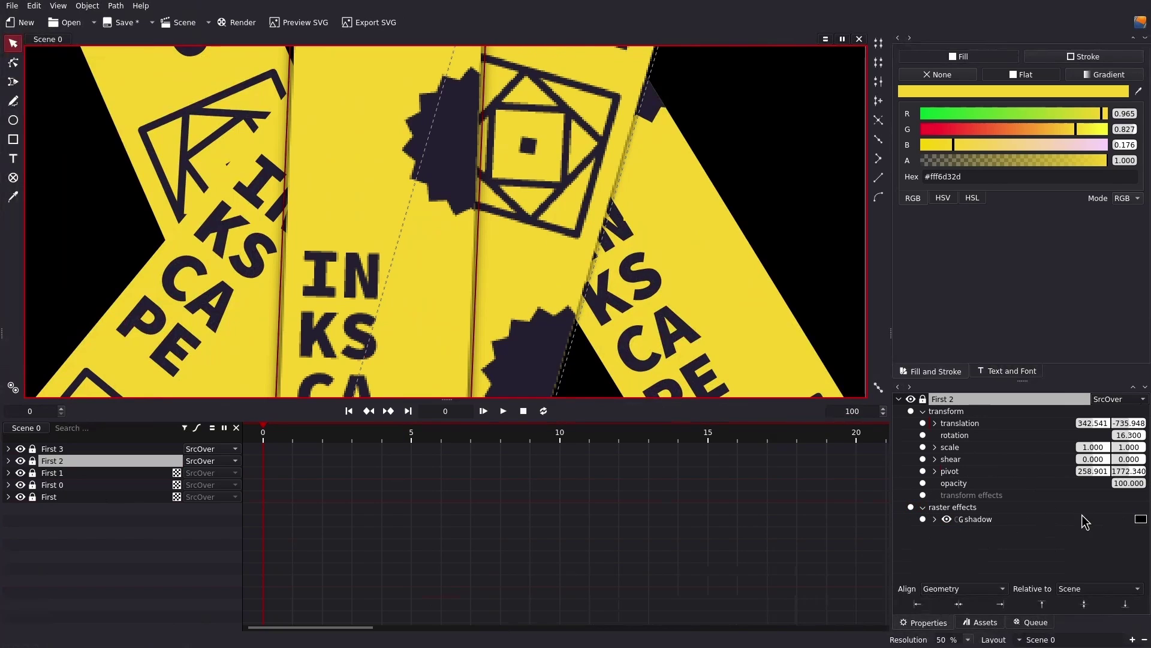
left_click(935, 519)
mouse_move(1112, 532)
left_mouse_down()
mouse_move(1133, 532)
mouse_move(1116, 531)
left_mouse_up()
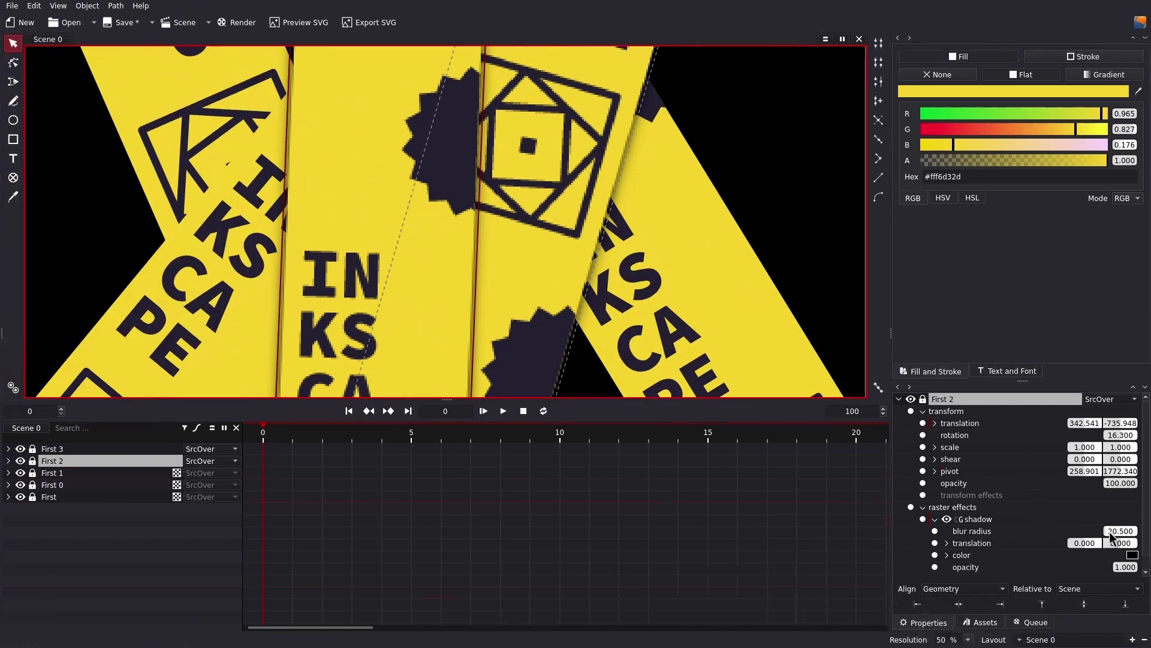
- Promote First 1 and First 0 to layers and adjust their shadow blur
left_click(75, 472)
right_click(930, 508)
left_click(1054, 524)
left_click(934, 519)
left_click_drag(1113, 532, 1125, 532)
left_click(75, 484)
left_click(923, 508)
left_click(935, 519)
- Promote the First strip to a layer and set its shadow blur radius to 20
left_click(1133, 508)
left_click(75, 496)
left_click(923, 507)
left_click(1141, 507)
left_click(935, 519)
left_click(1121, 530)
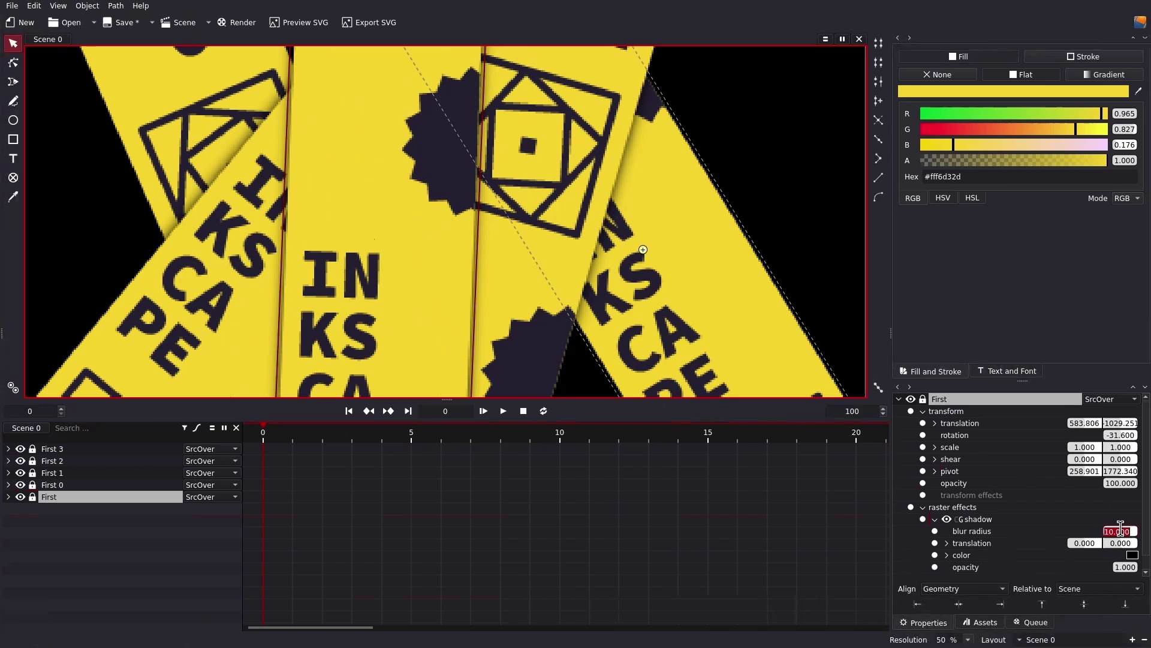
type("20")
key("Return")
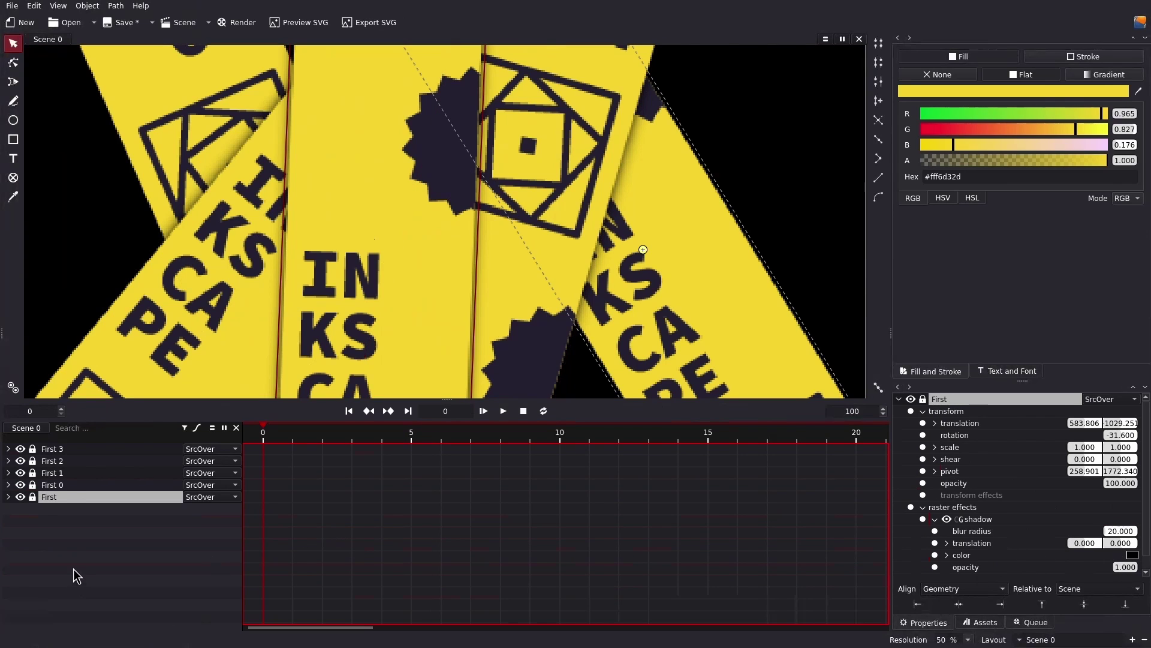
scroll(304, 252, "down", 8)
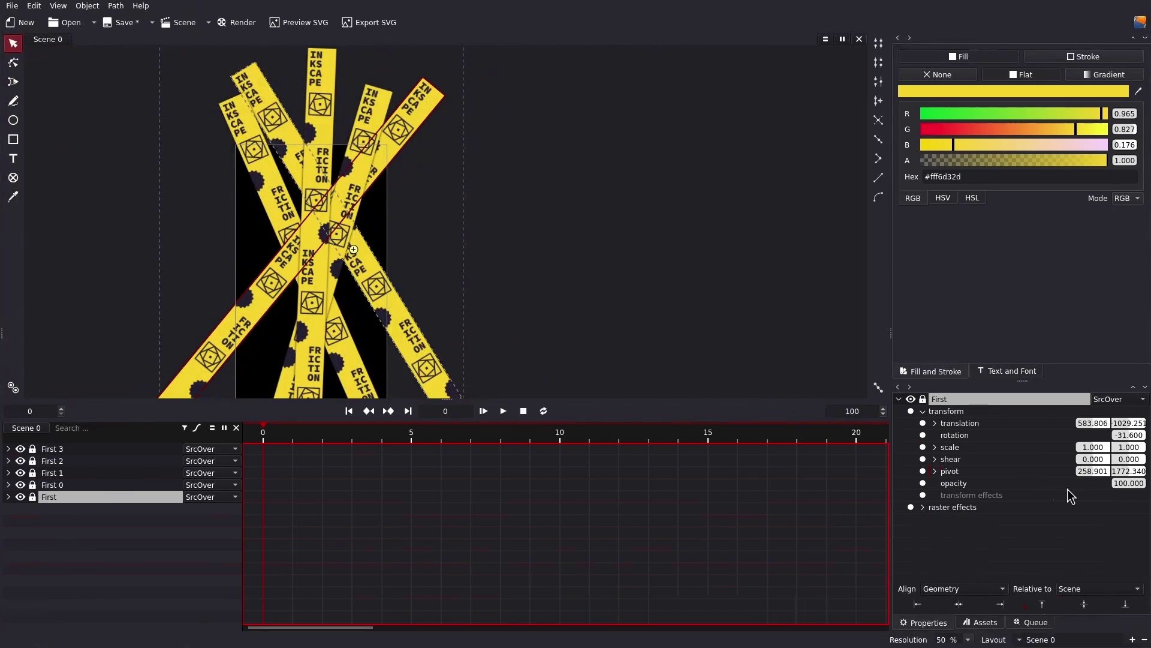
- Lower the First strip's opacity to 58
left_click(1129, 483)
type("58")
key("Return")
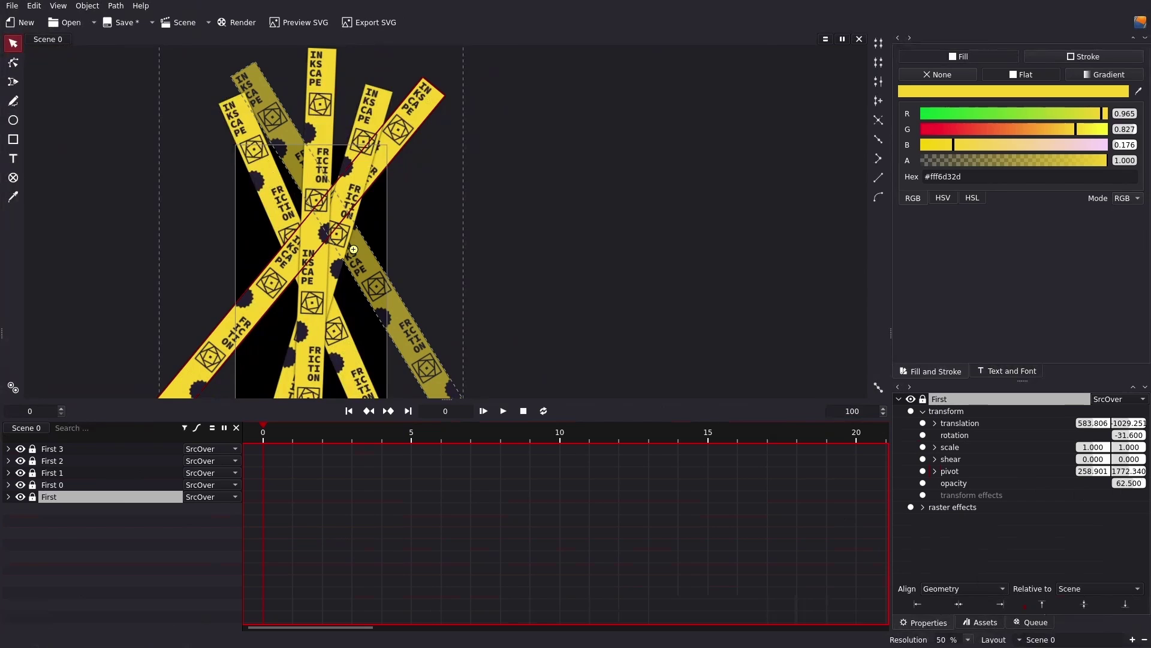
- Nudge the First 0 strip up slightly and drop its opacity to 92
left_click(273, 187)
left_click_drag(273, 187, 275, 180)
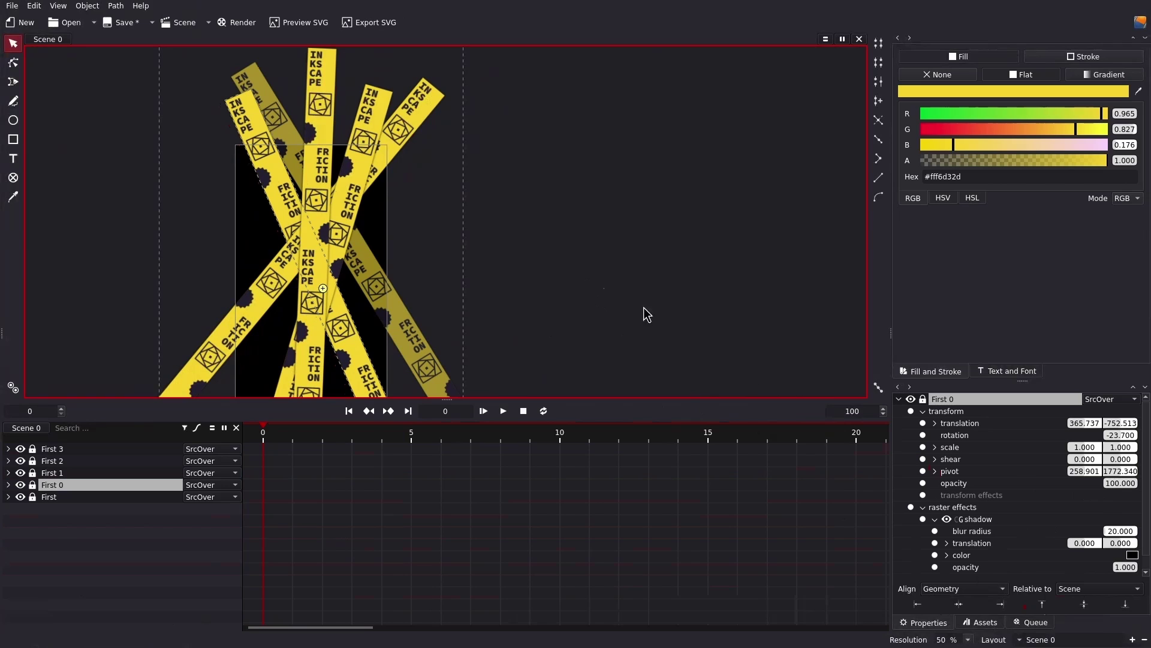
left_click_drag(1121, 485, 1116, 485)
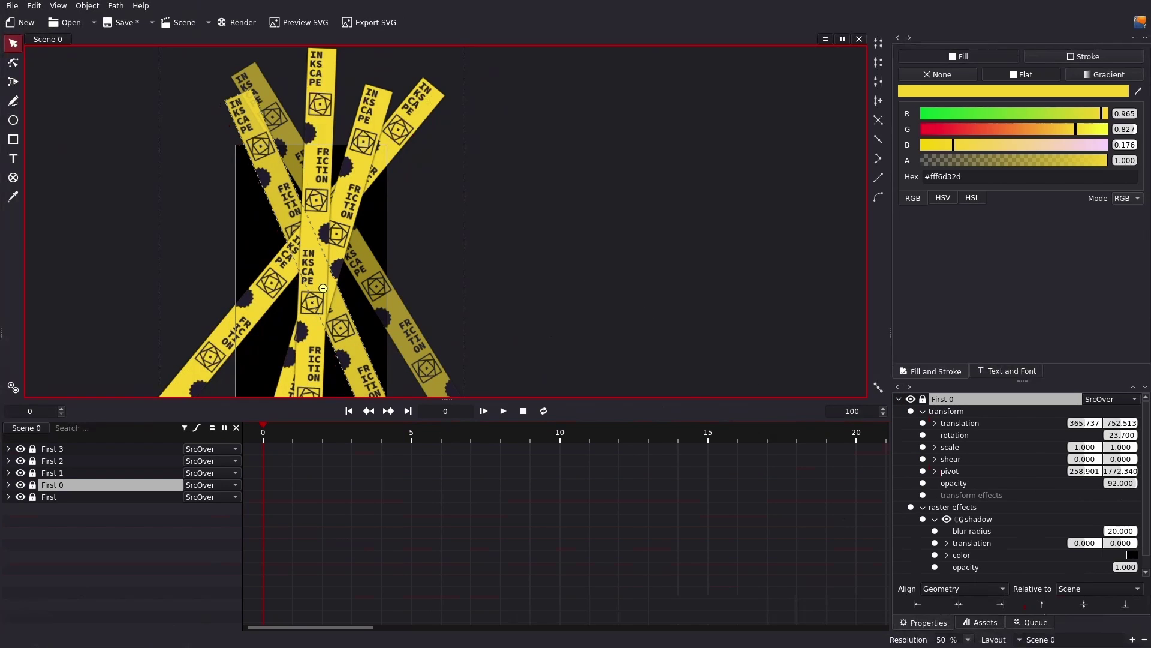
left_click(54, 498)
- Add a Blur raster effect to all five strip layers
key("ctrl+a")
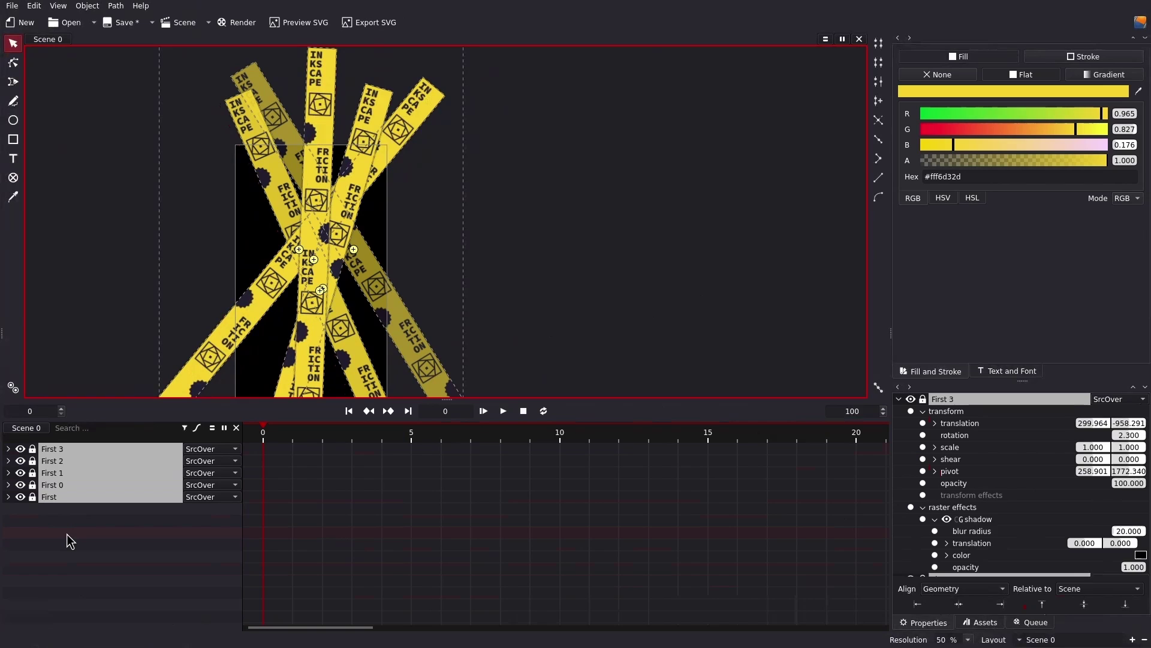
right_click(106, 457)
mouse_move(188, 607)
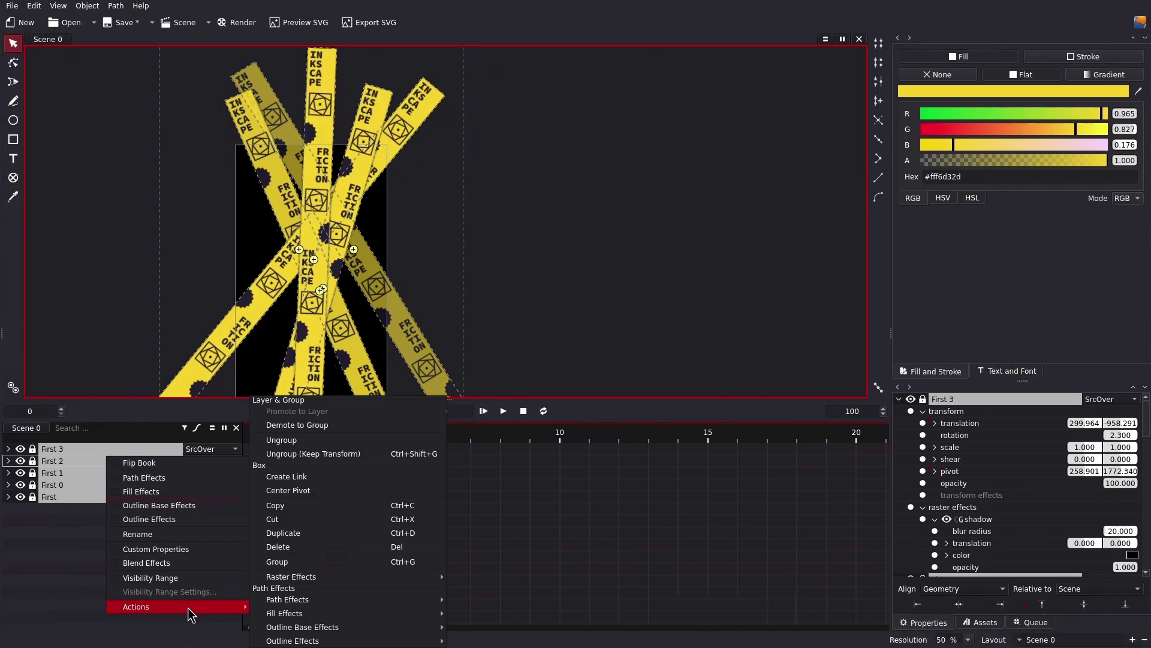
mouse_move(377, 576)
left_click(479, 576)
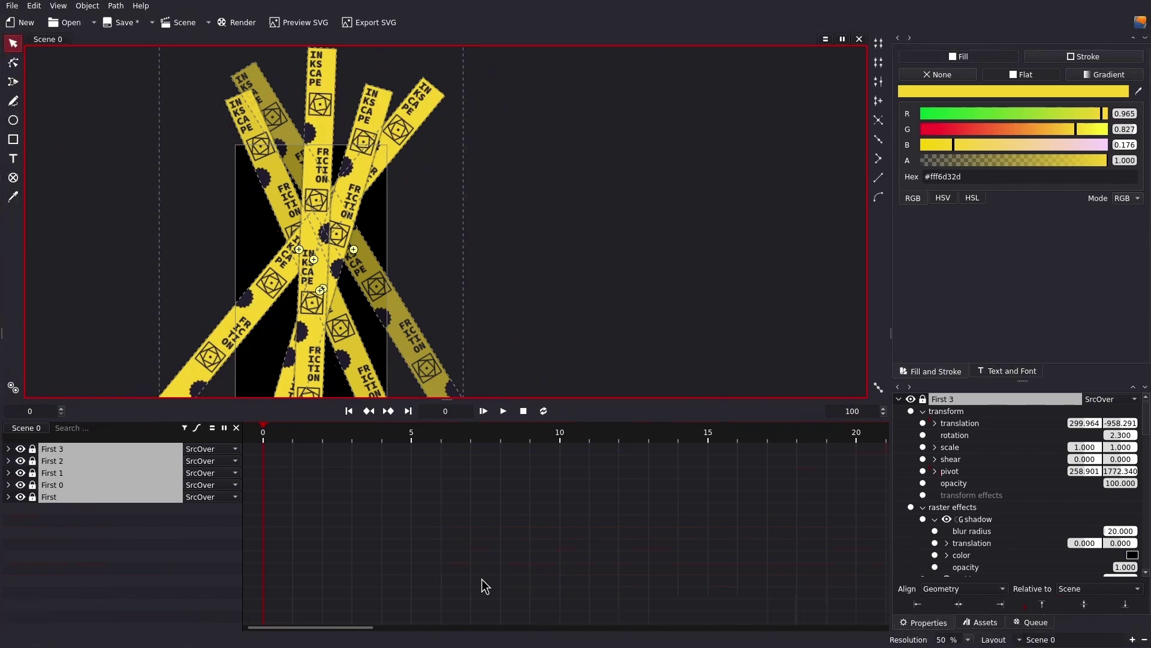
- Check First 2's properties to confirm its blur radius of 10
left_click(8, 460)
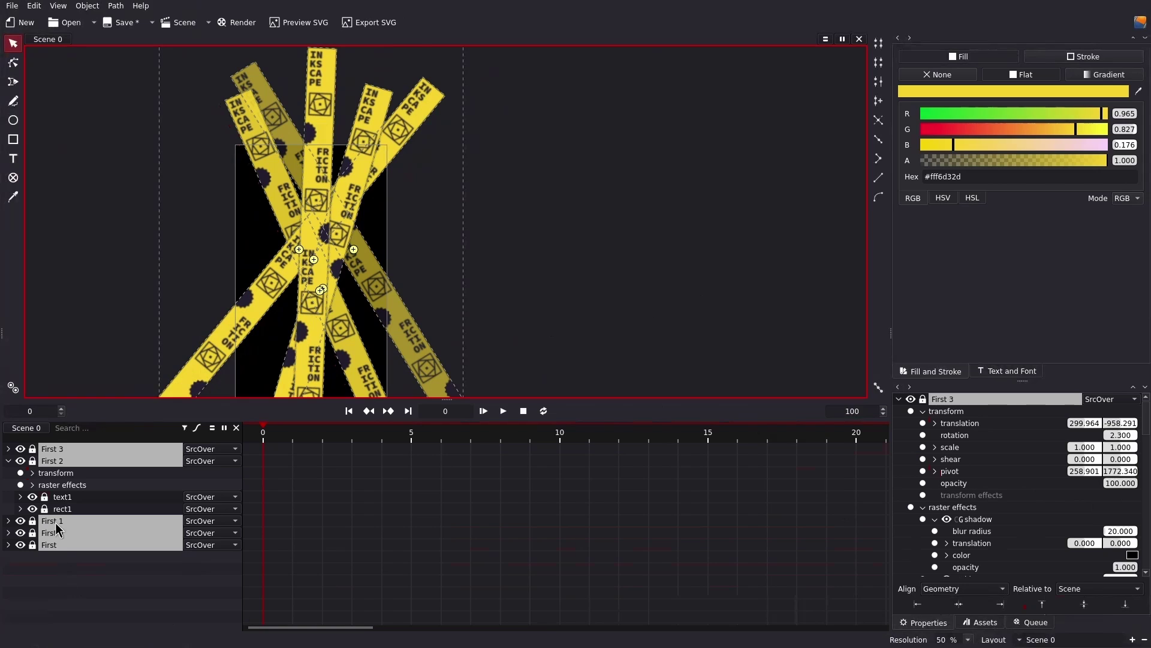
left_click(49, 462)
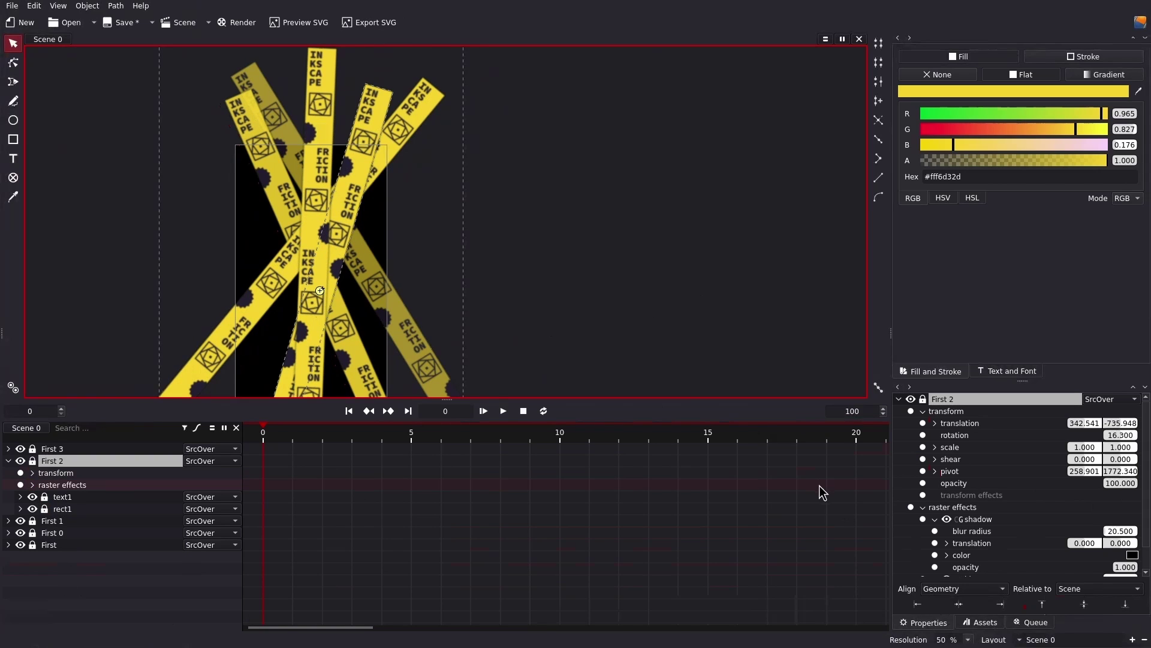
left_click(899, 400)
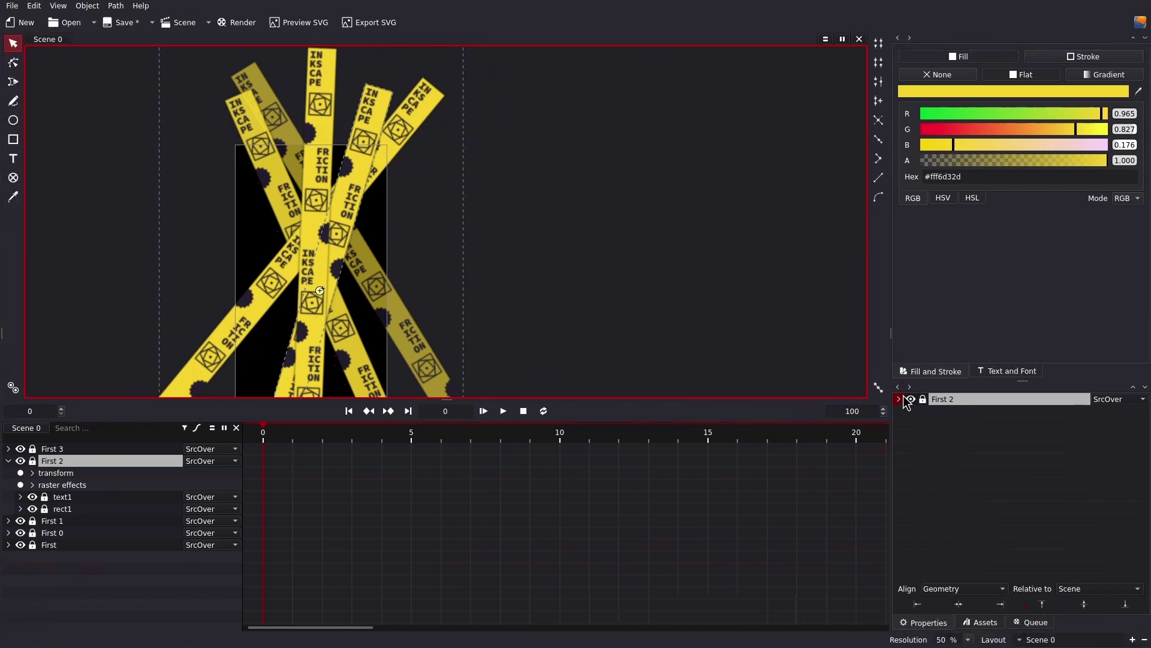
left_click(899, 399)
scroll(959, 507, "down", 2)
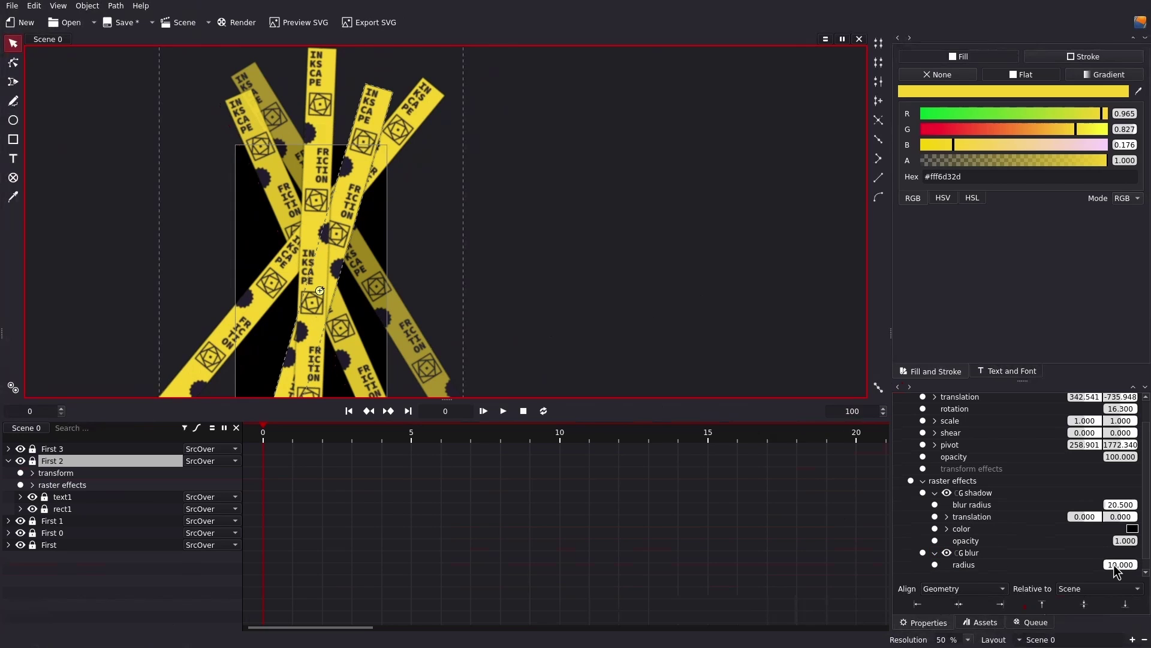
left_click(8, 449)
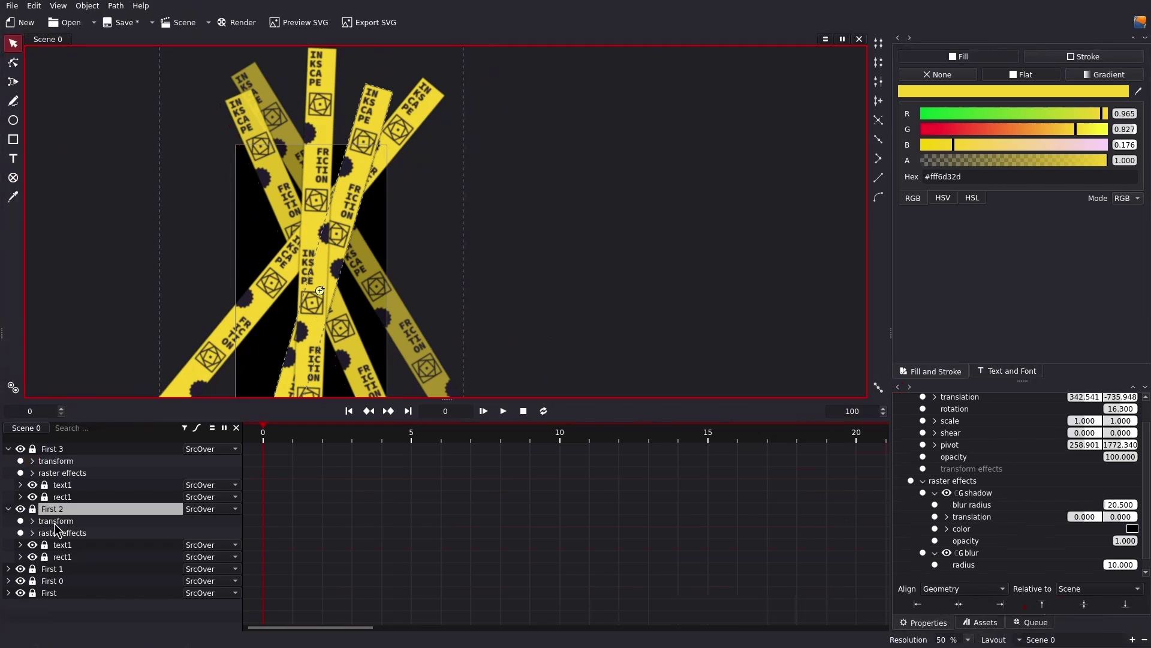
- Delete the blur effect from the First 3 strip
left_click(32, 473)
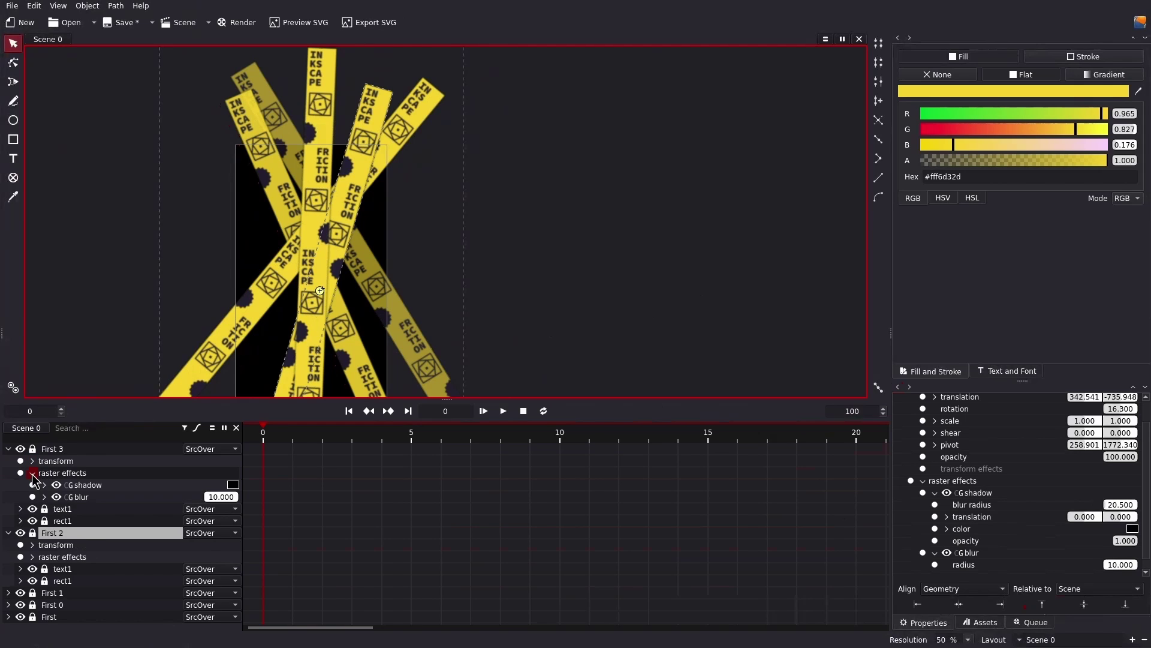
left_click(68, 451)
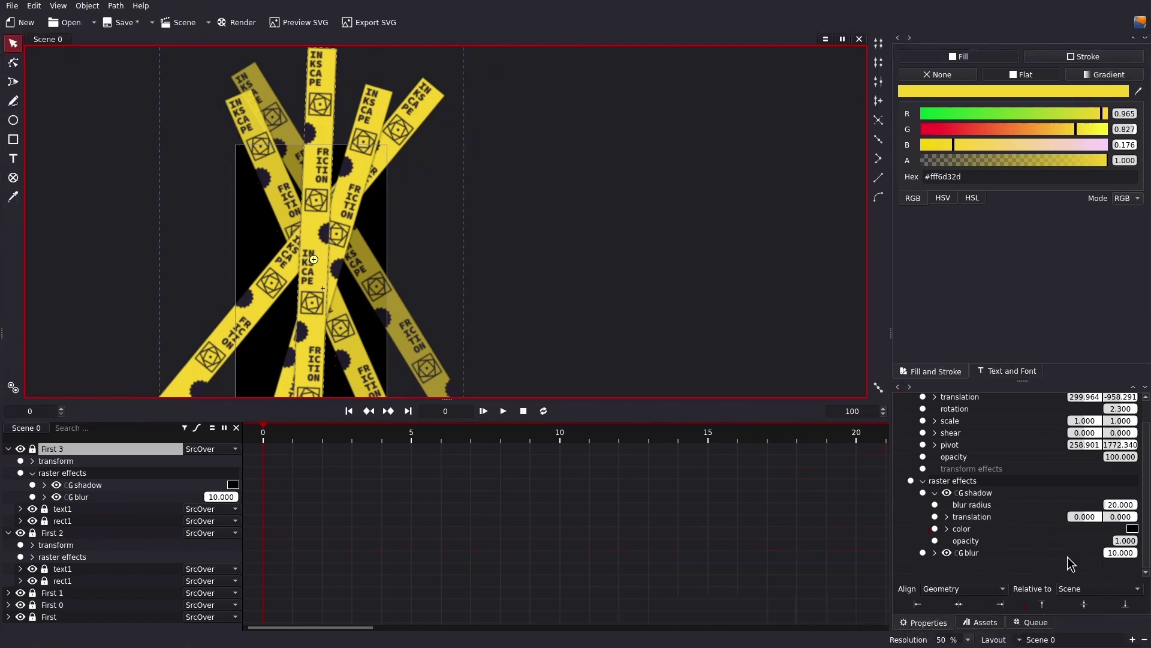
right_click(1001, 556)
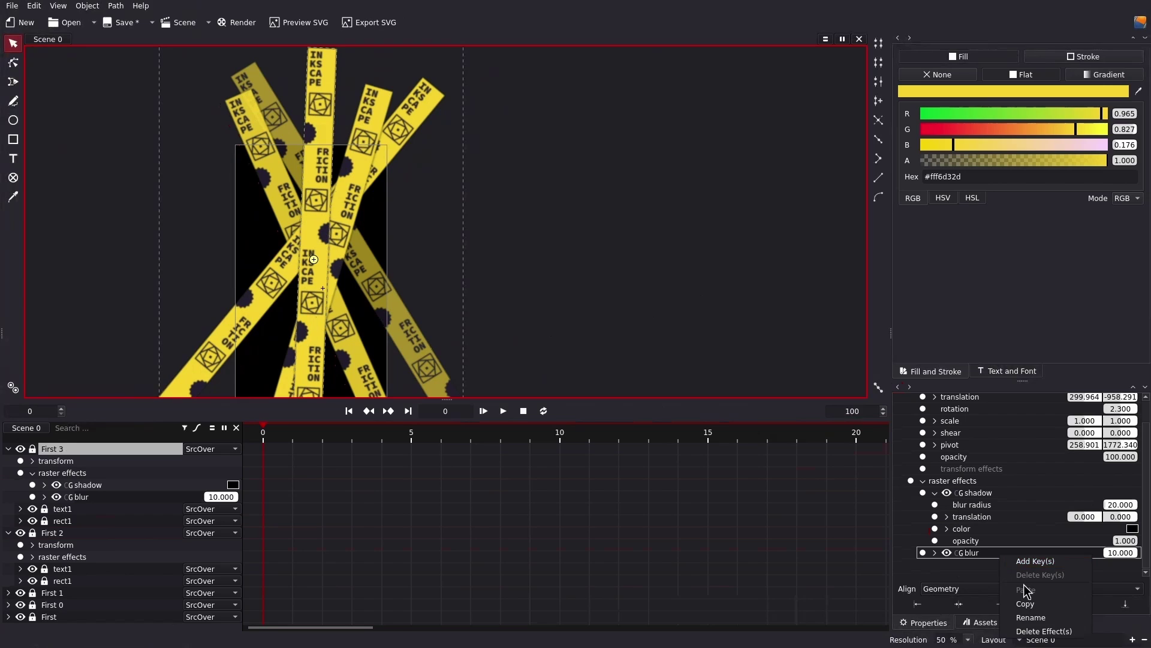
left_click(1044, 631)
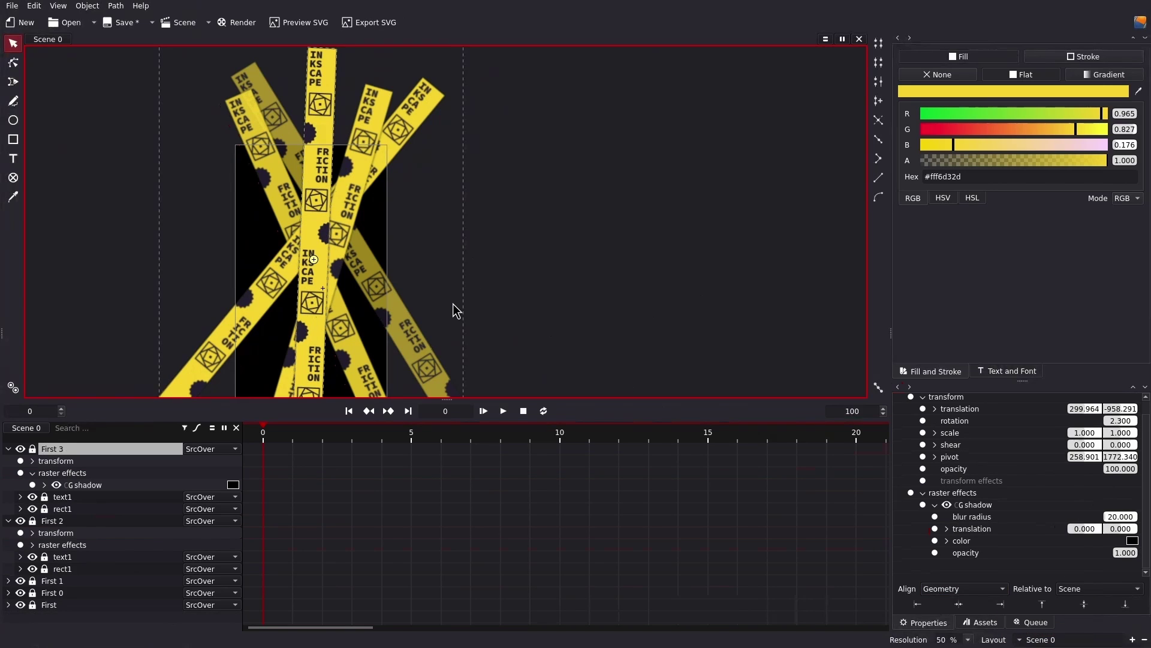
left_click(8, 449)
- Set new blur radii on First 2 (5.5), First 1 (14.1), First 0 and First (25.4)
left_click(56, 461)
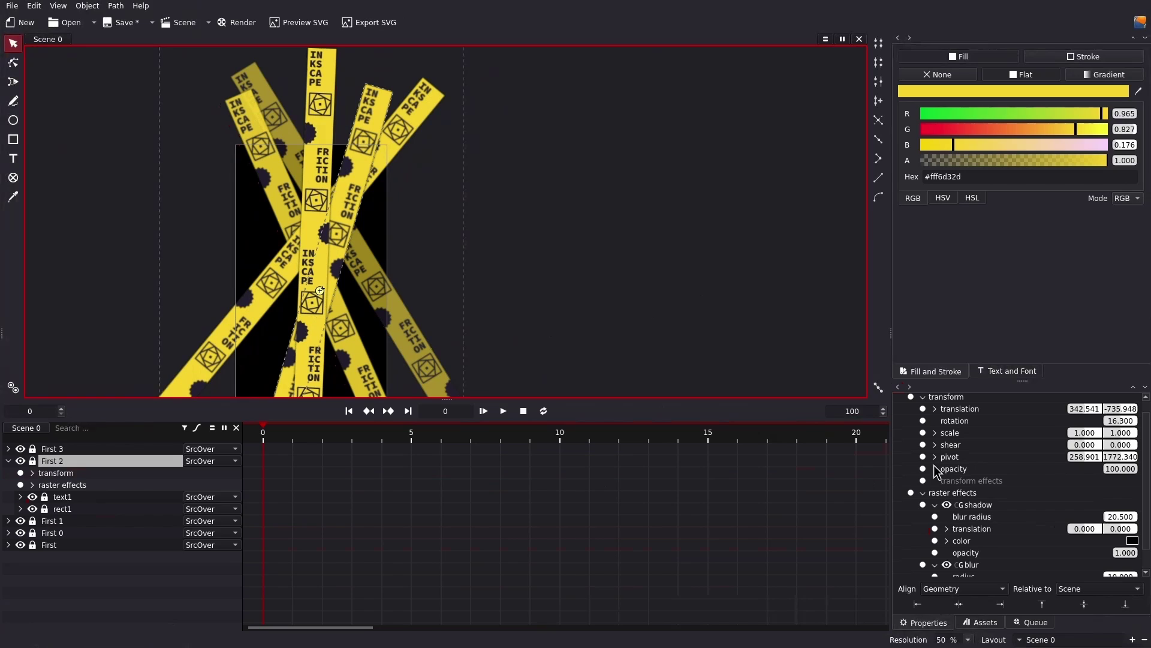
scroll(962, 489, "up", 1)
scroll(964, 491, "down", 3)
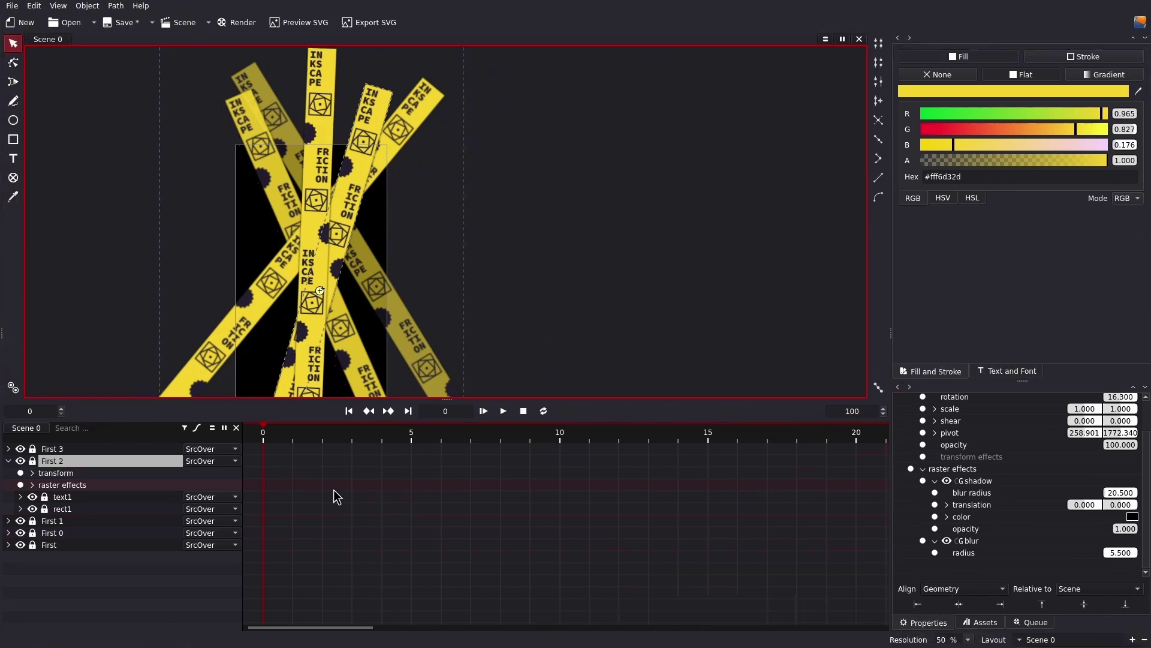
left_click(59, 522)
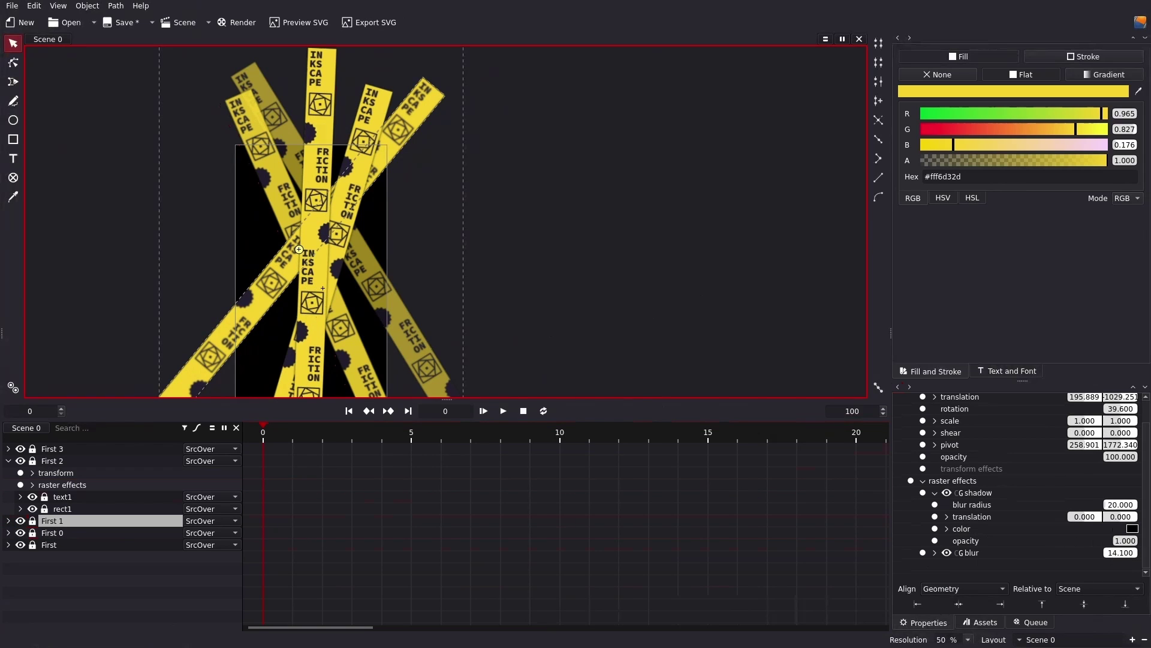
left_click(69, 533)
left_click_drag(1121, 553, 1134, 552)
left_click(109, 545)
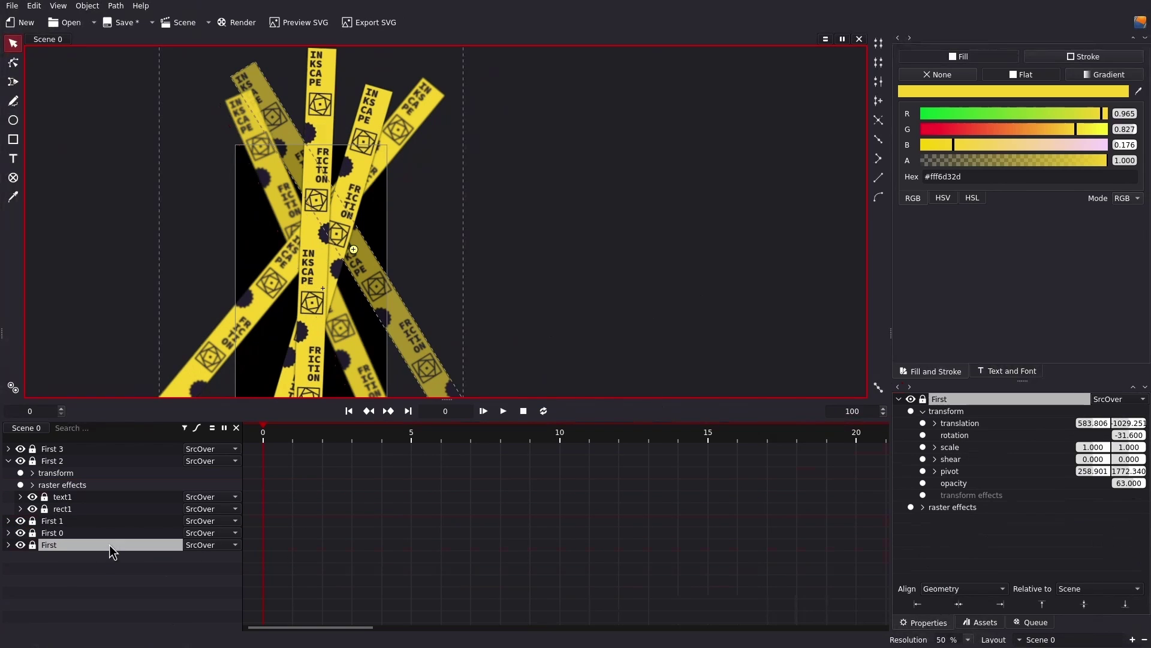
left_click(926, 509)
scroll(936, 540, "down", 2)
left_click(935, 553)
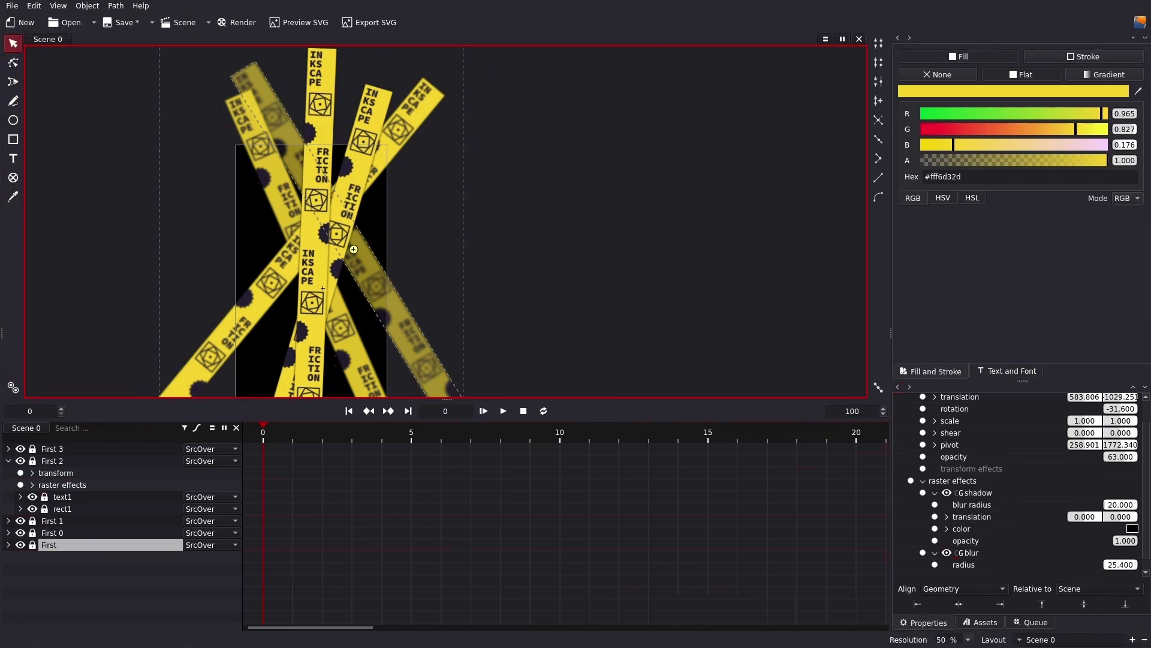
- Deselect the First strip and pan the view to centre the artwork
left_click(585, 301)
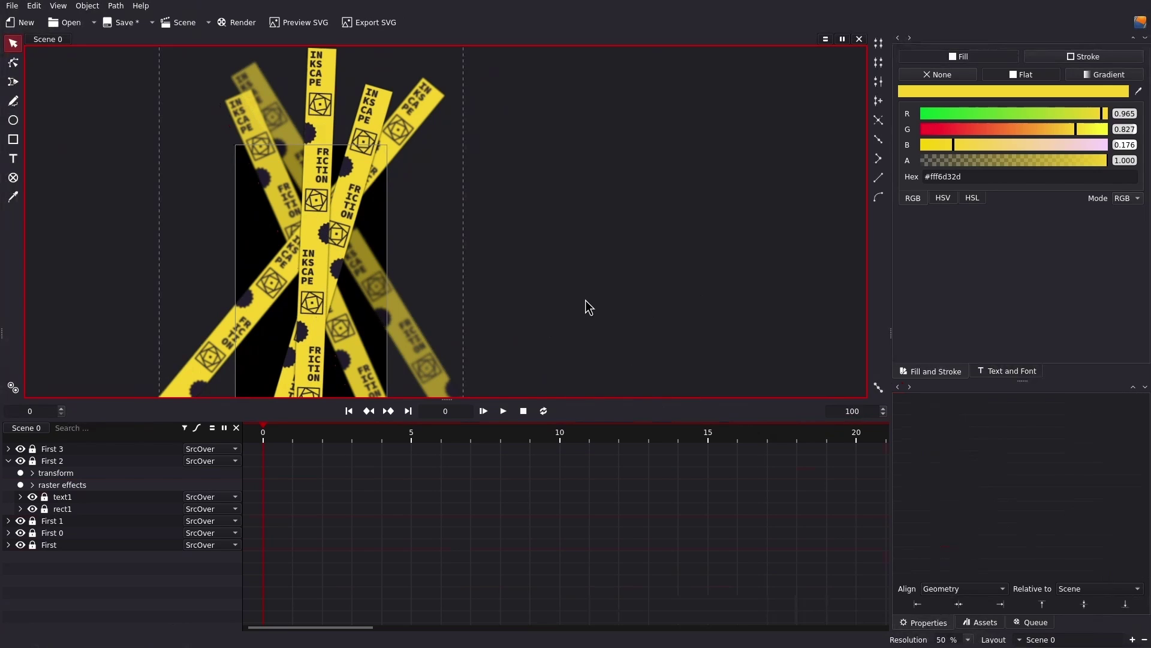
left_click_drag(569, 319, 660, 241)
scroll(539, 312, "down", 3)
scroll(573, 314, "up", 1)
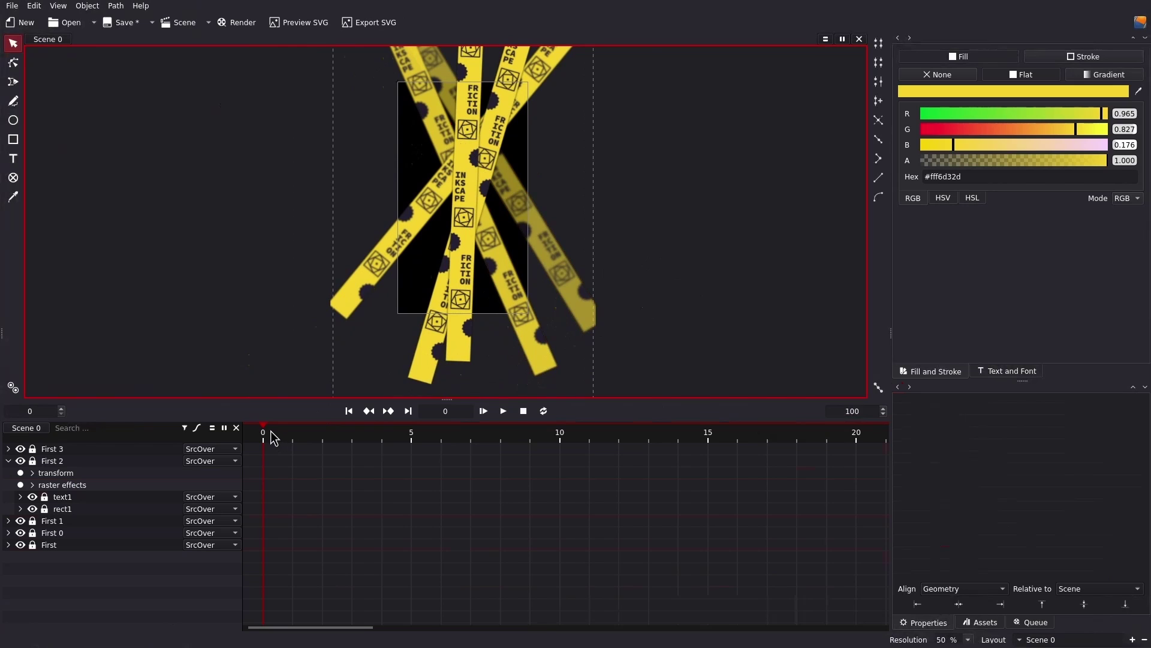
- Keyframe First 3's y position: −958.291 at frame 0, −362.591 at frame 100
left_click(48, 545)
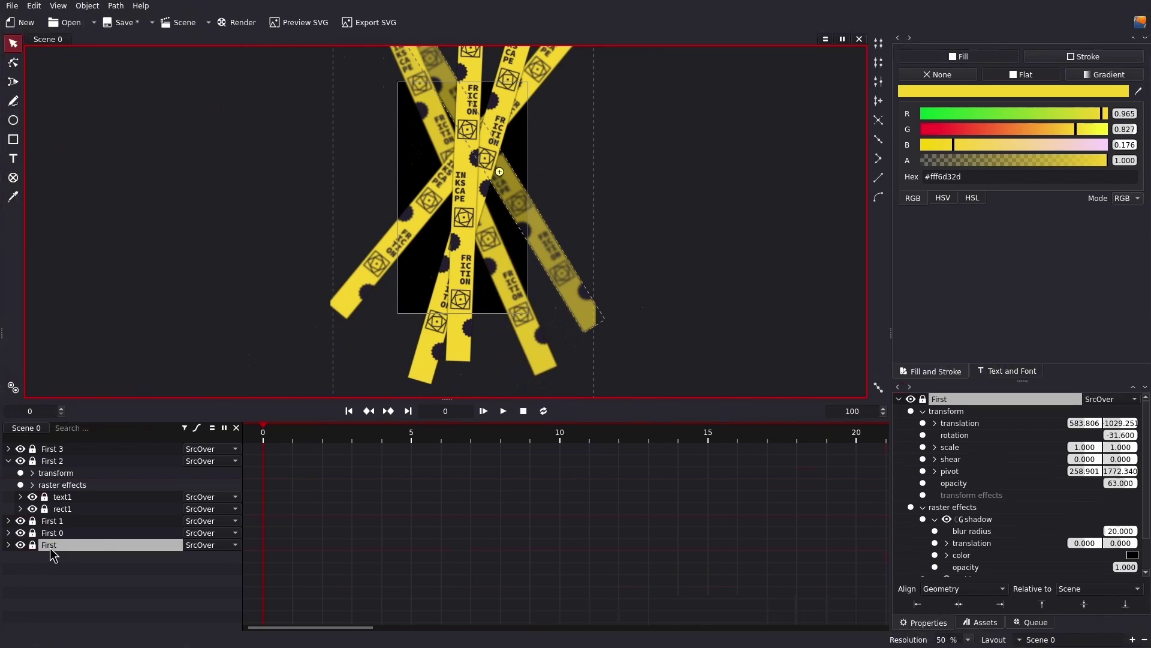
scroll(506, 307, "down", 2)
scroll(536, 274, "down", 2)
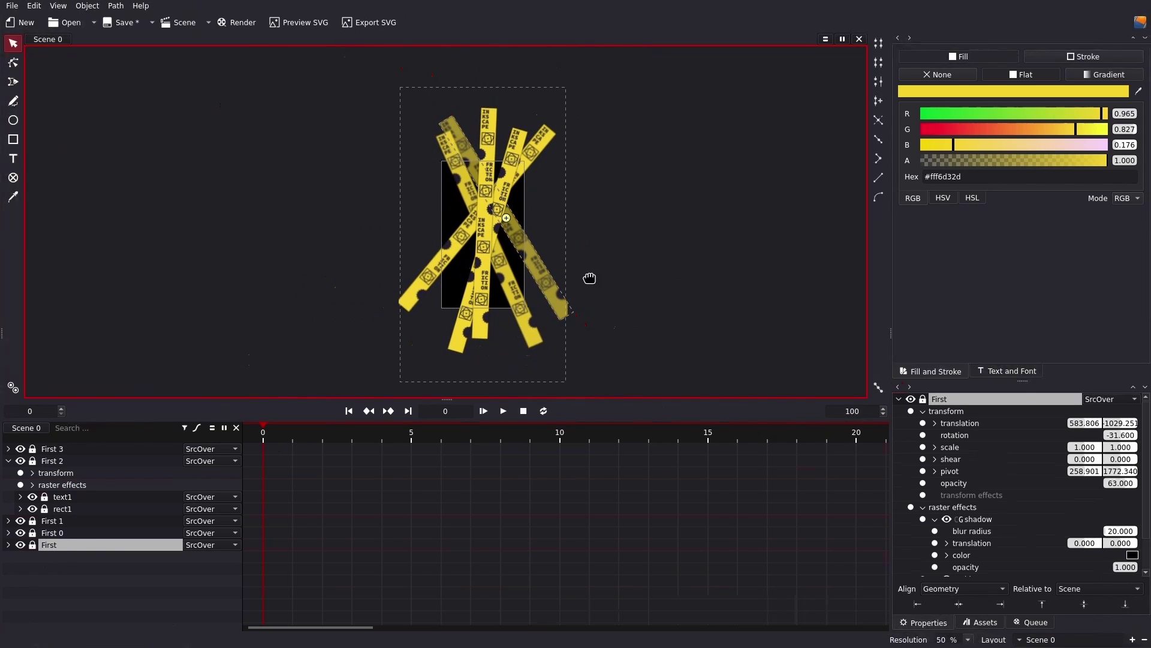
left_click(503, 198)
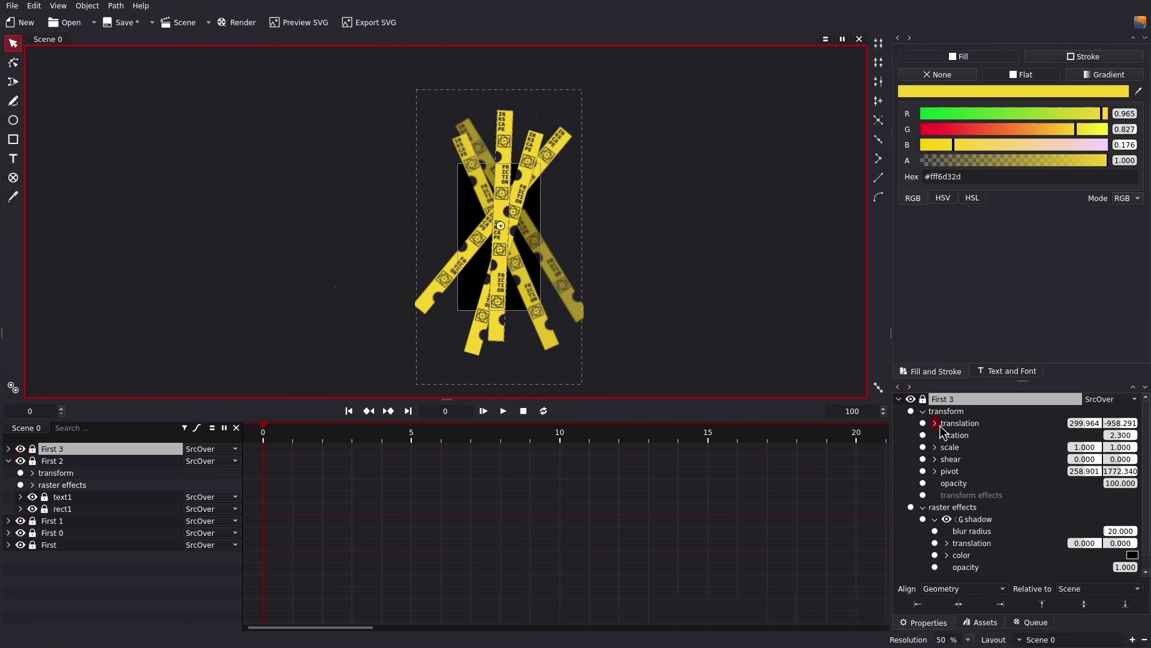
left_click(936, 423)
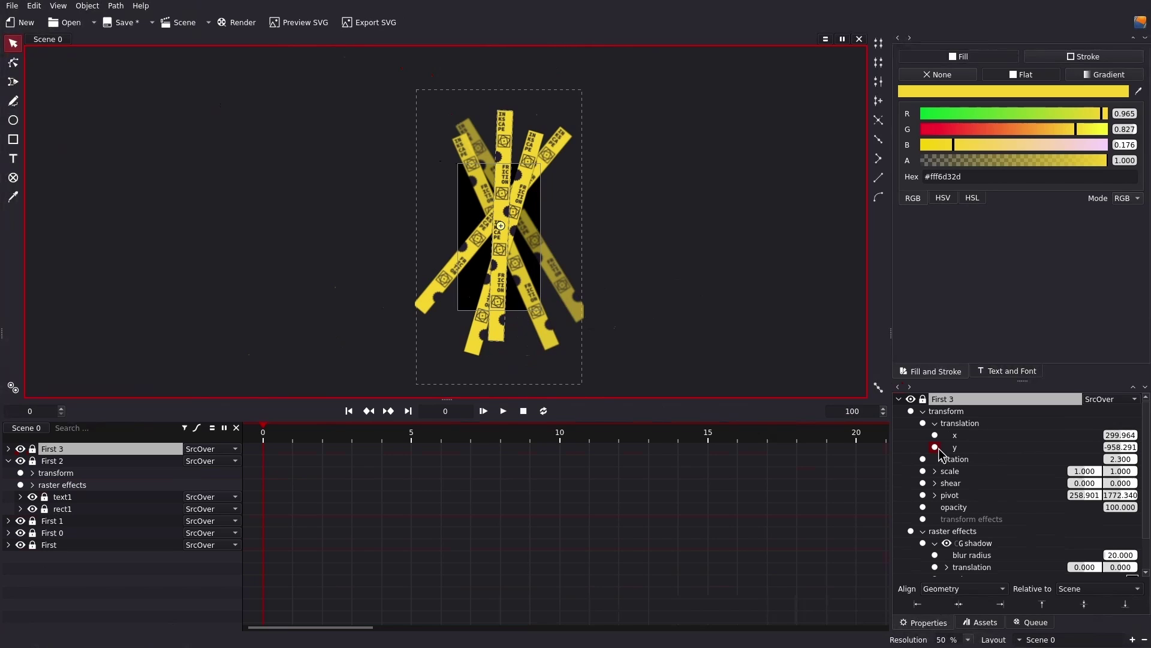
left_click(934, 447)
scroll(795, 485, "down", 5)
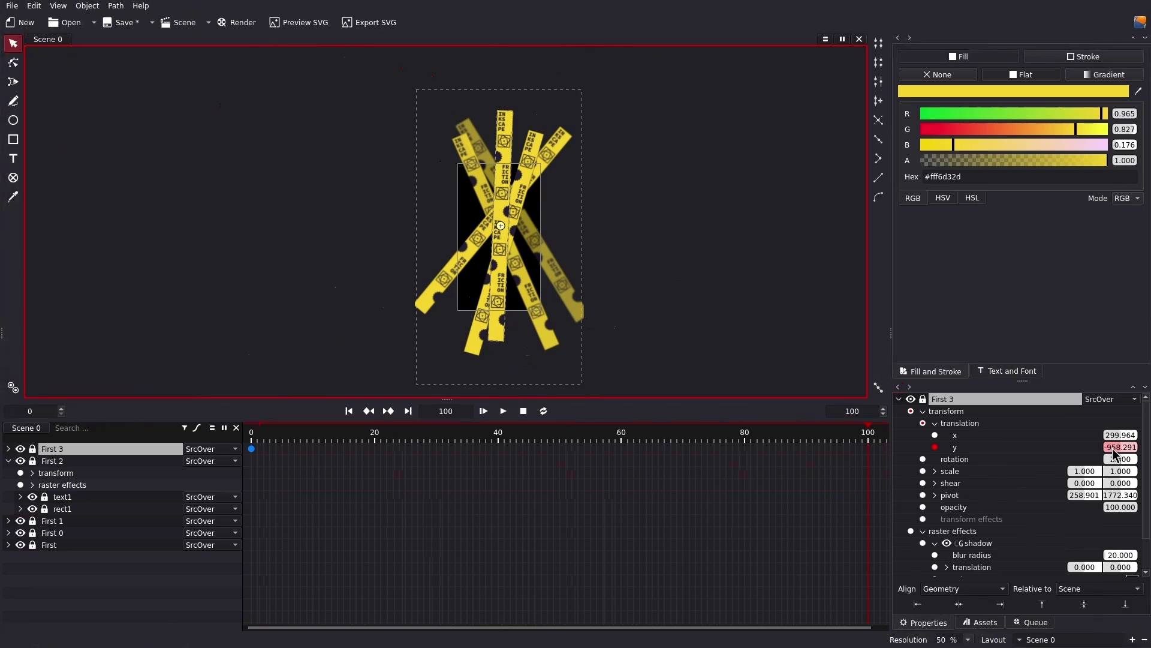
left_click_drag(1113, 451, 1149, 446)
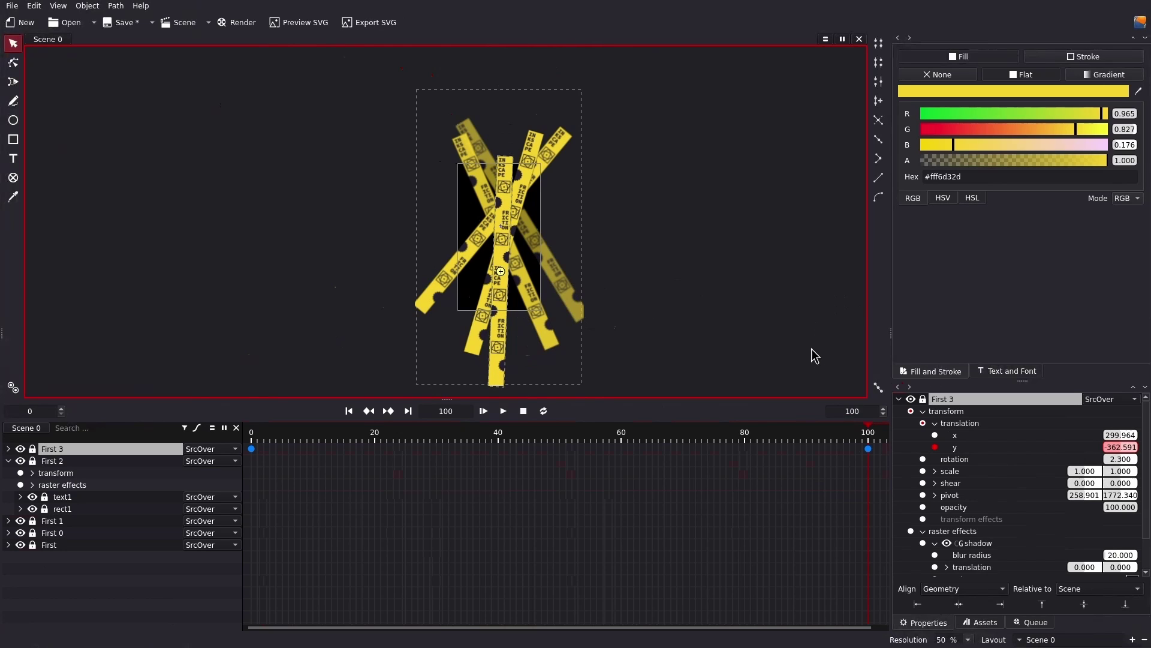
- Hide First 2, First 1, First 0 and First, then preview First 3's slide
left_click(20, 460)
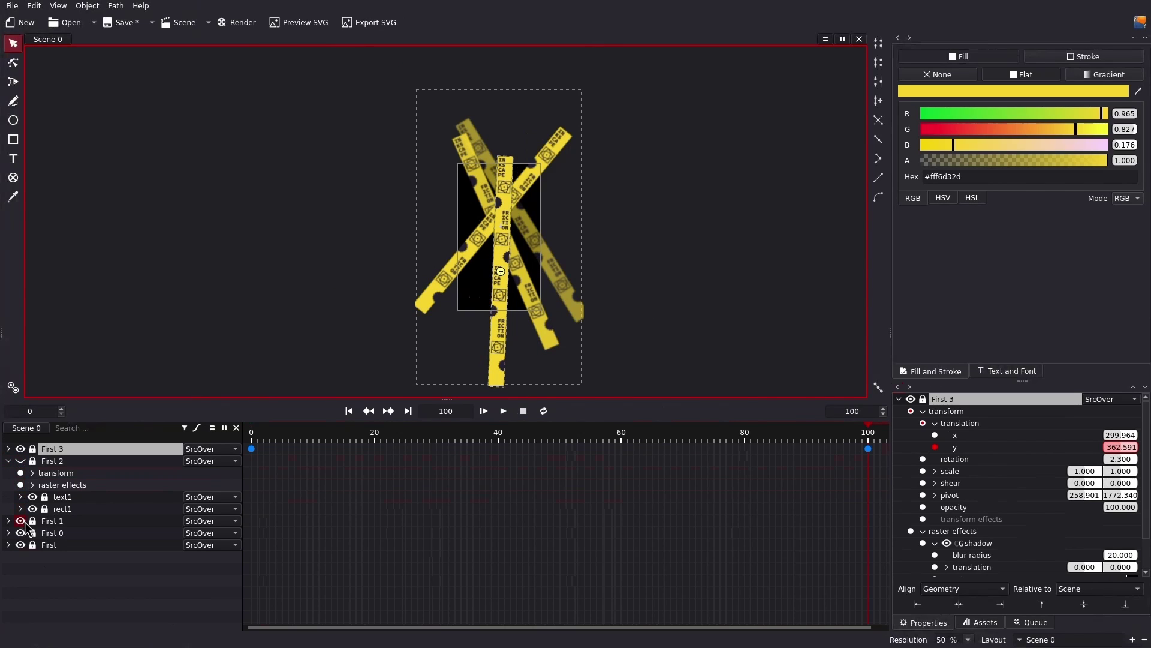
left_click(20, 521)
left_click(19, 533)
left_click(26, 544)
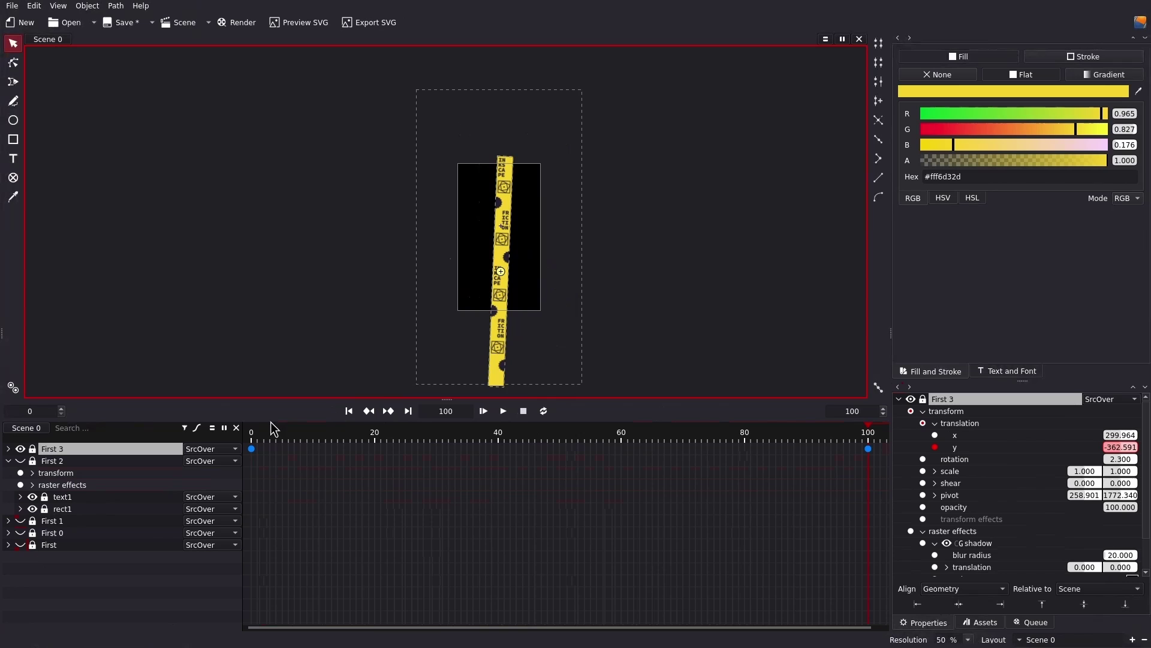
key("space")
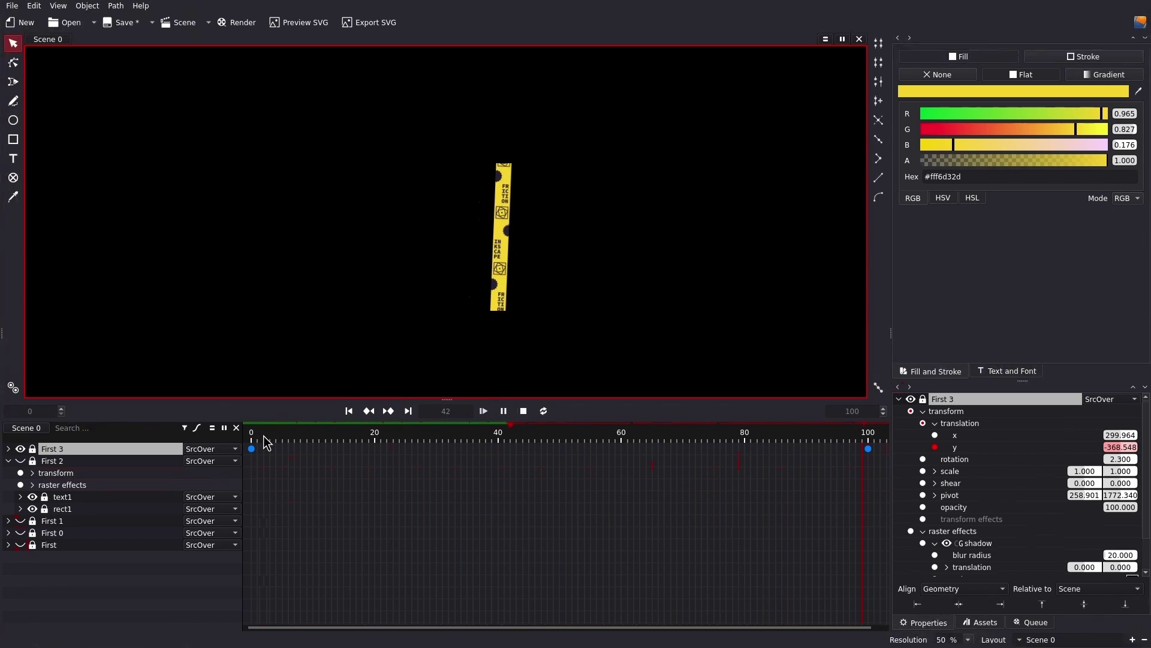
key("space")
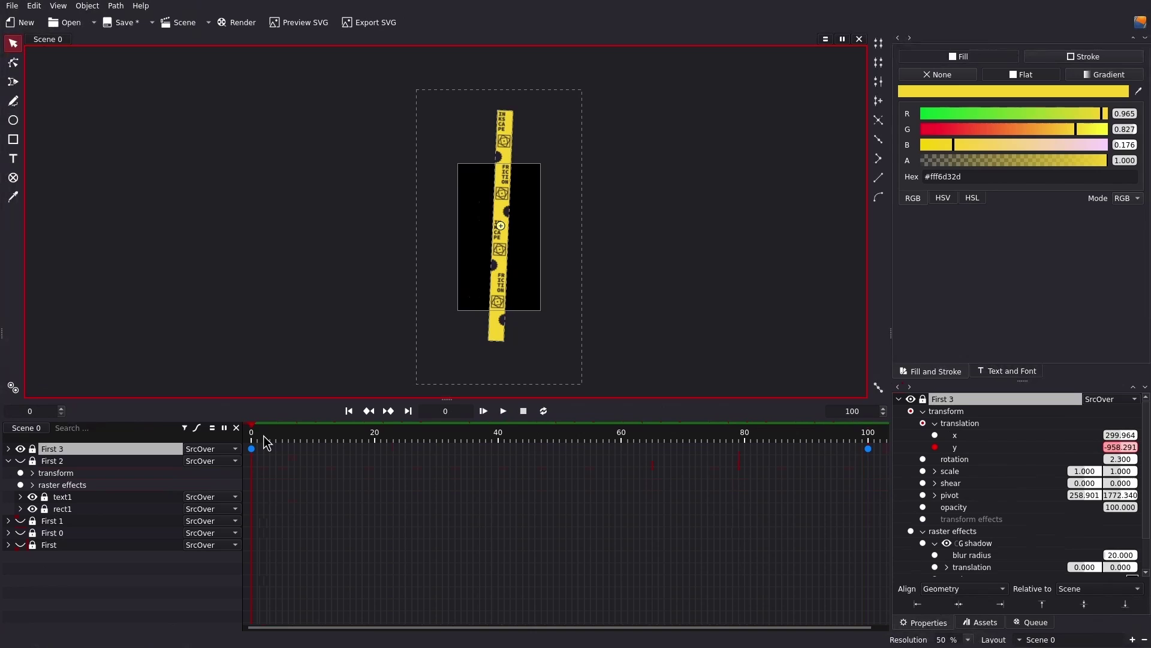
- Make the First 2, First 1, First 0 and First strips visible again
left_click(21, 461)
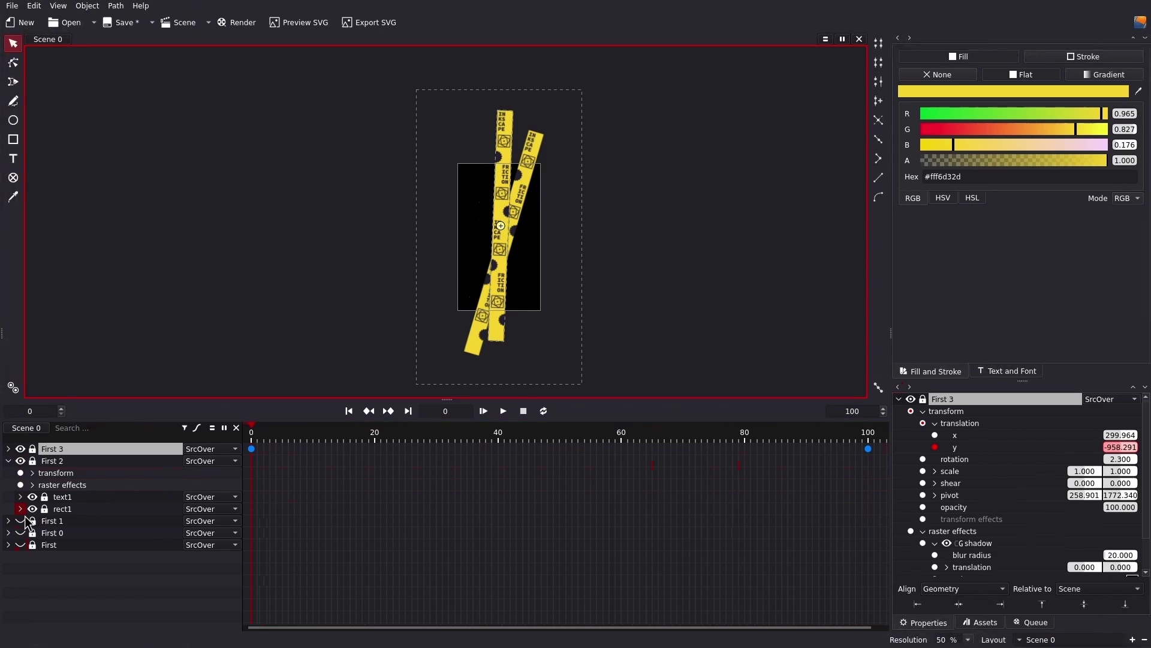
left_click(21, 521)
left_click(21, 533)
left_click(21, 544)
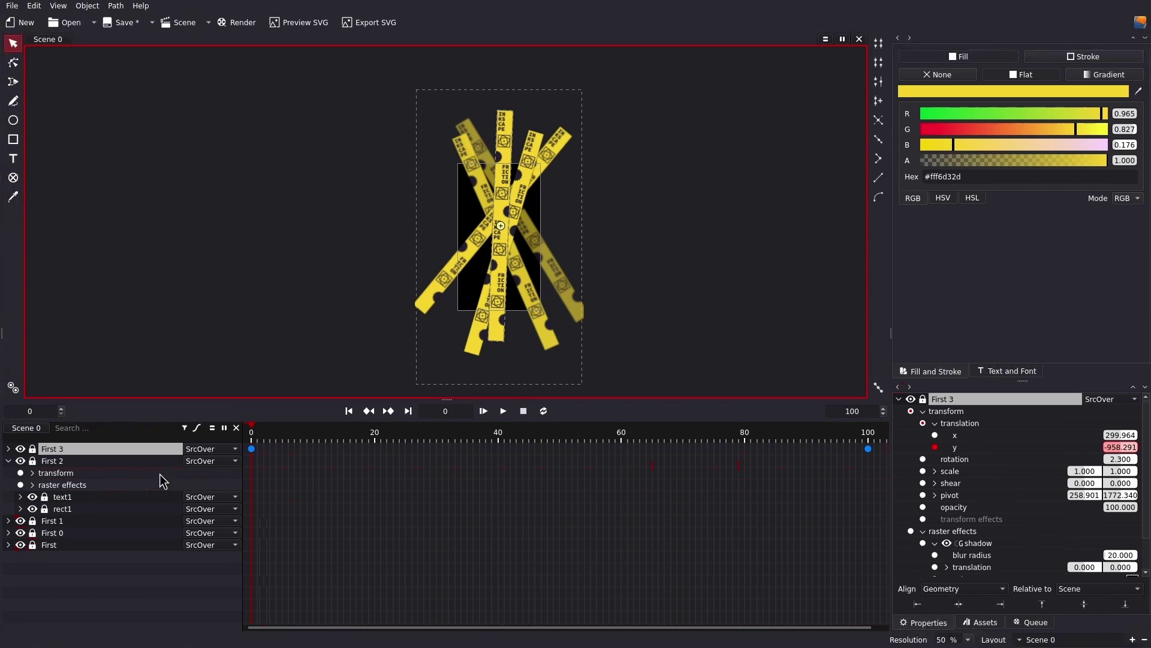
- Key First 2's translation at frame 0 and slide it down-left at frame 100
left_click(53, 464)
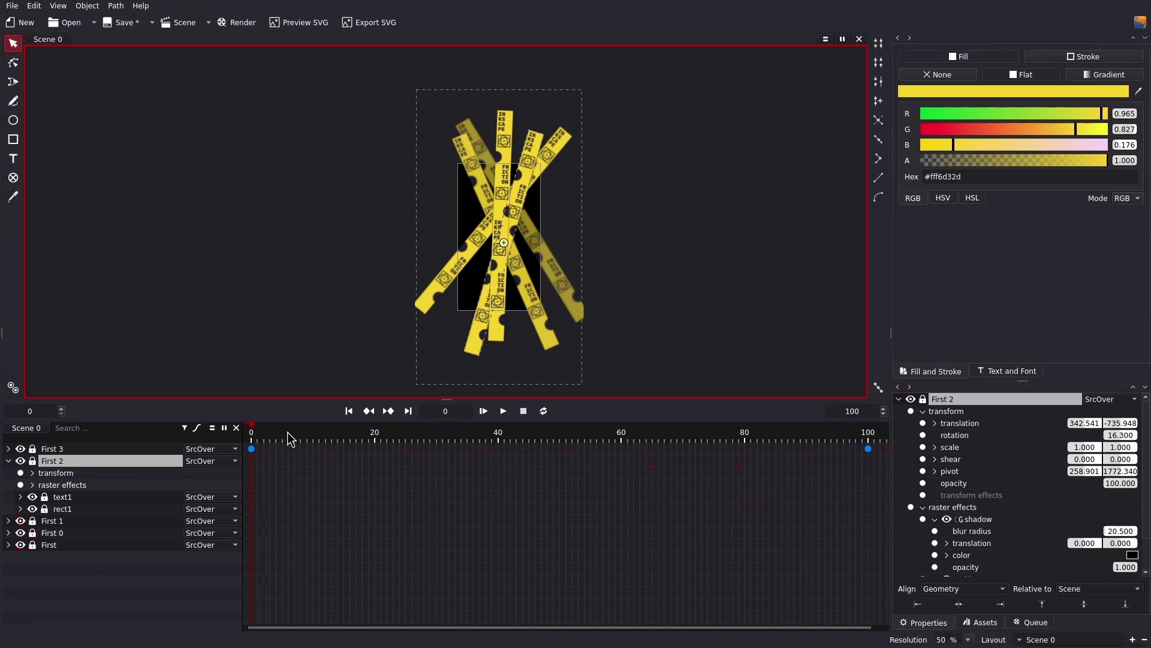
left_click(925, 423)
scroll(542, 282, "up", 3)
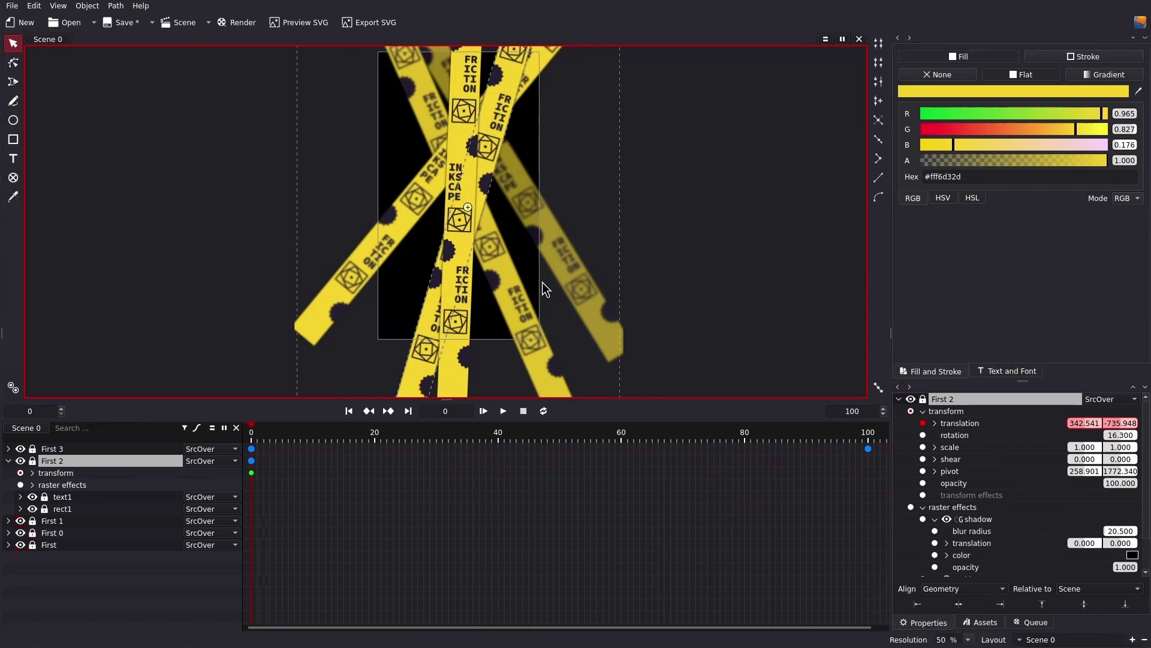
left_click_drag(726, 214, 771, 293)
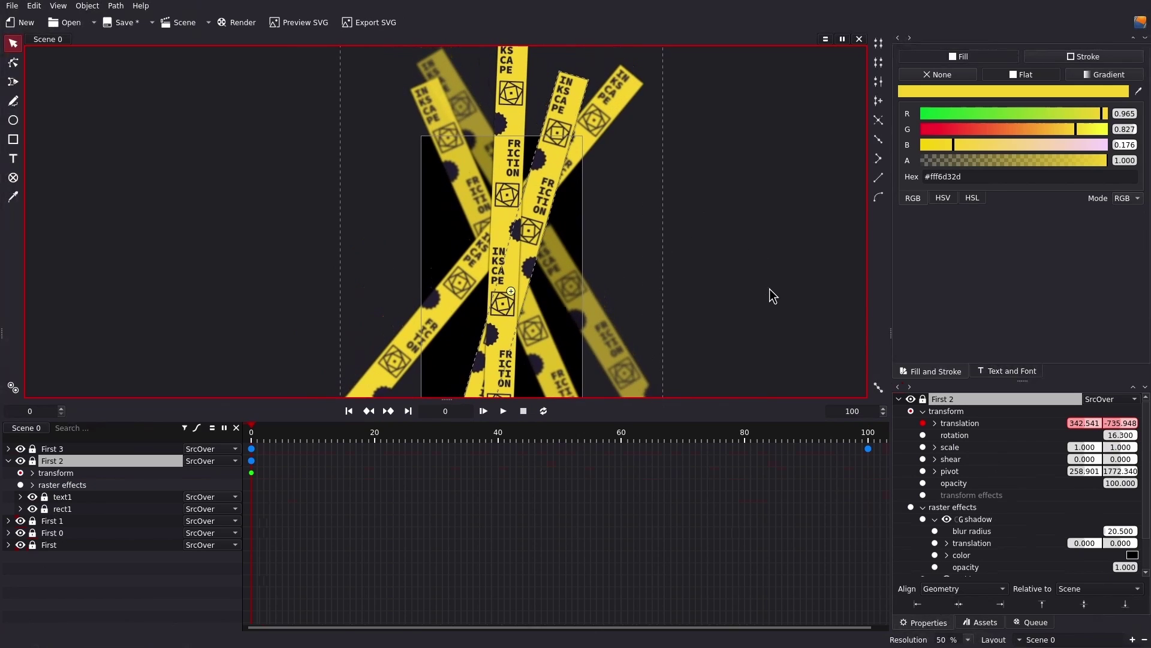
left_click(567, 109)
left_click(870, 443)
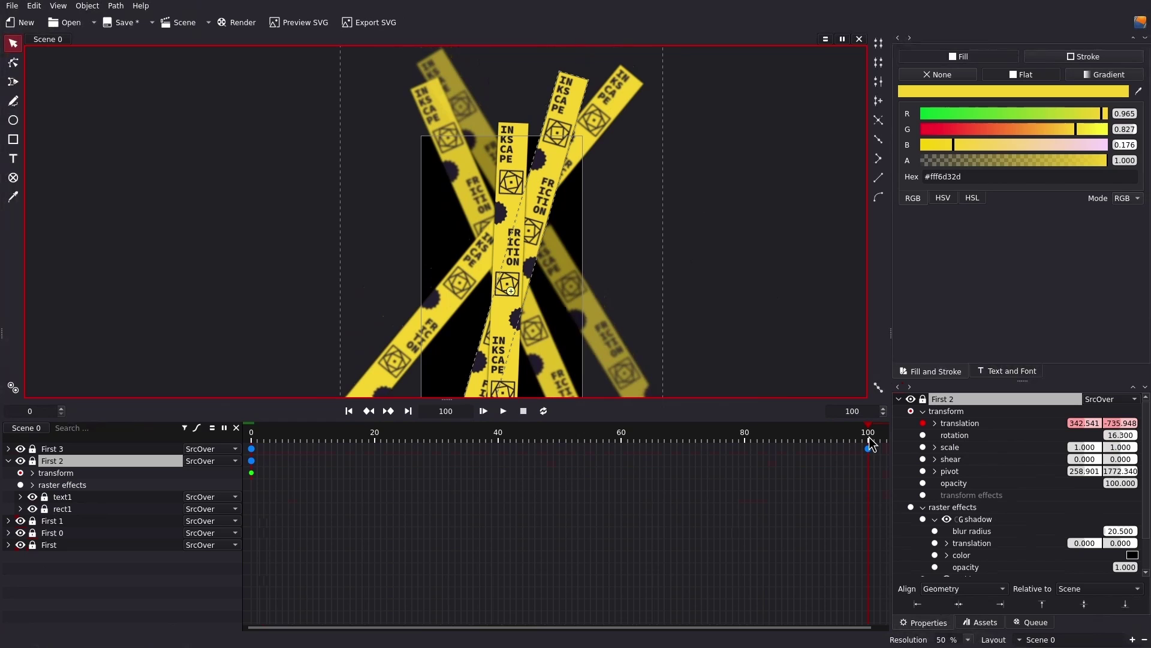
left_click_drag(567, 75, 546, 143)
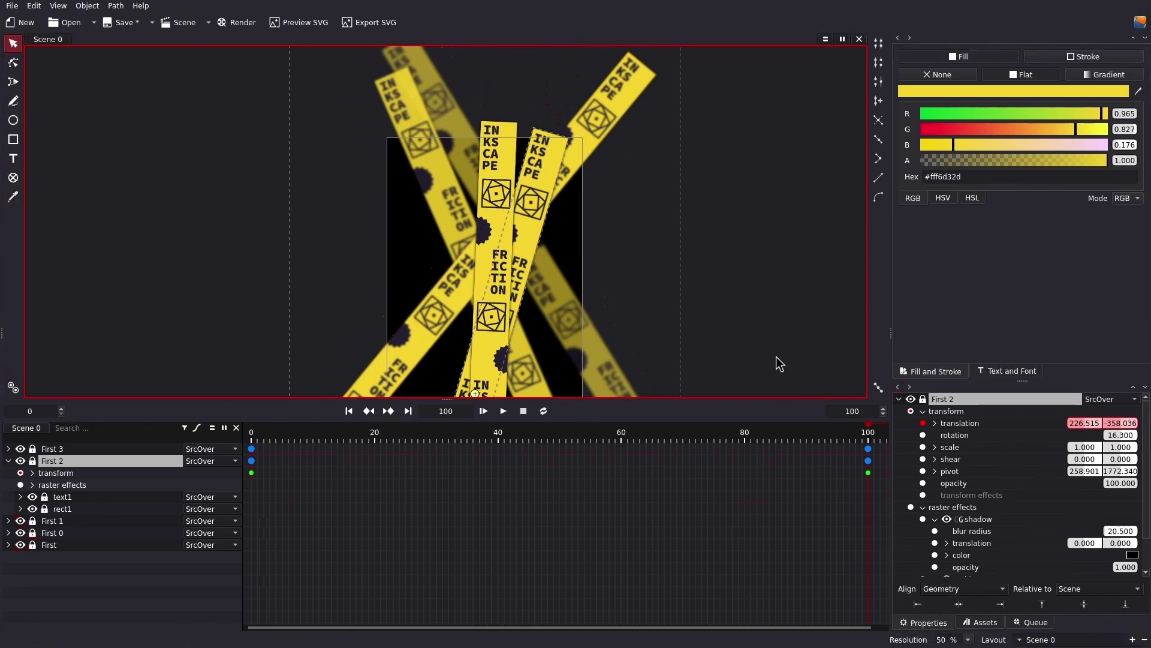
left_click(8, 461)
- Key First 1's translation at frame 0 and move it down-left at frame 100
left_click(52, 473)
left_click(251, 433)
scroll(741, 230, "up", 3)
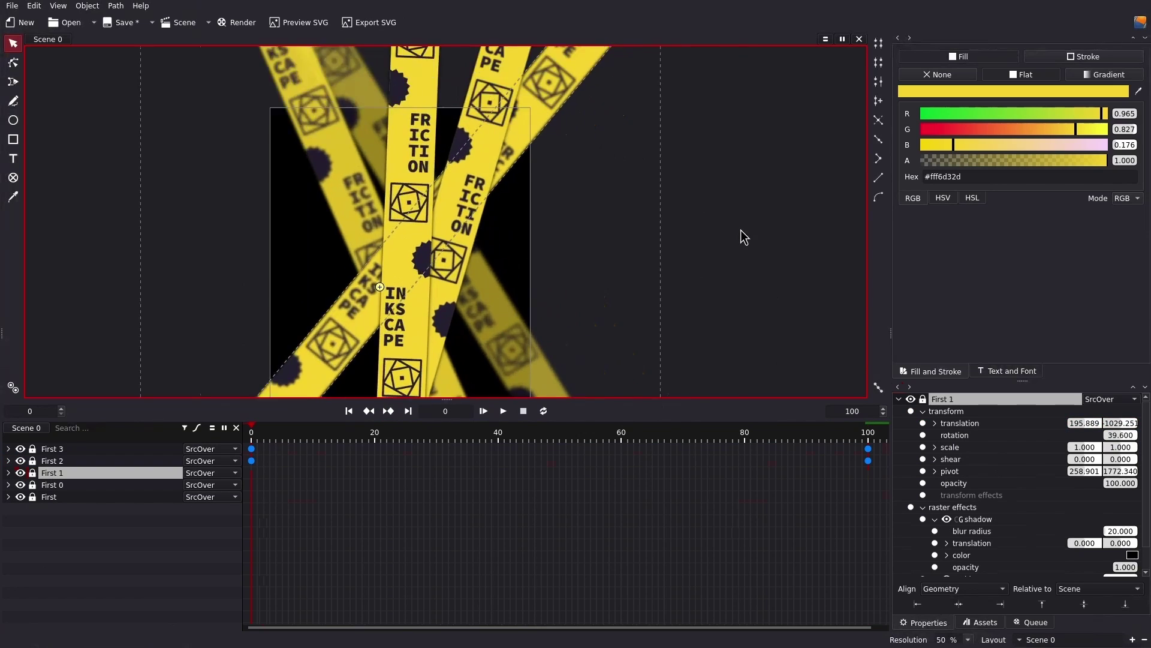
scroll(741, 229, "down", 3)
left_click(923, 424)
left_click(867, 433)
left_click_drag(642, 87, 589, 154)
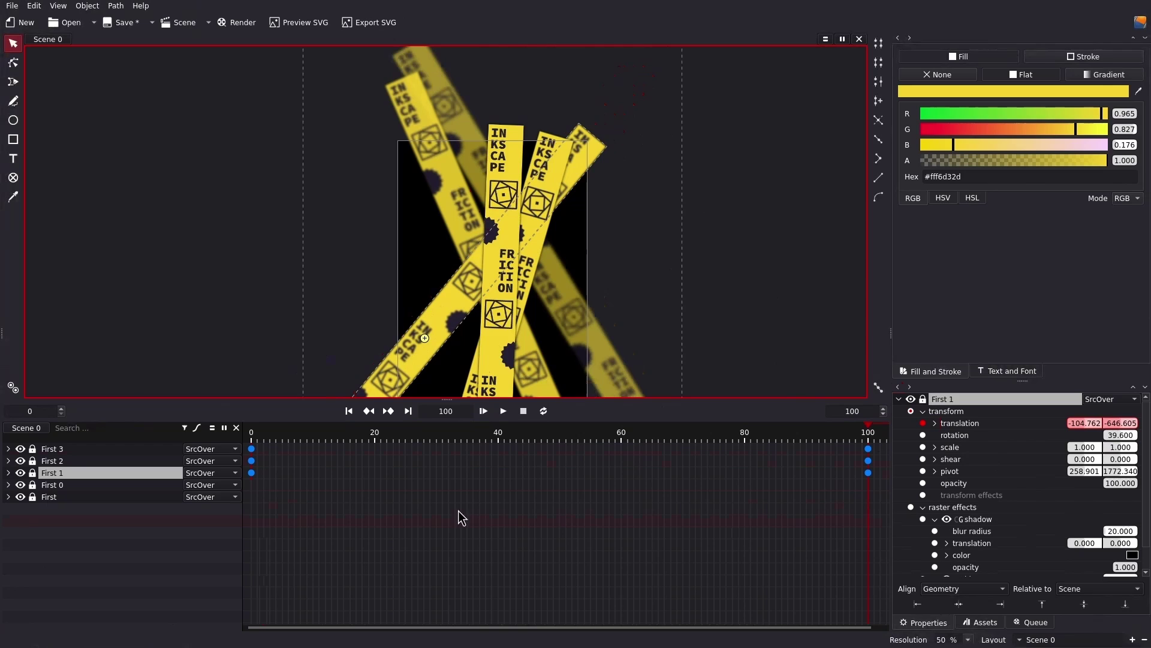
left_click(251, 433)
- Key First 0 and First at frame 0, then slide both down-right at frame 100
left_click(53, 485)
left_click(923, 423)
left_click(867, 433)
left_click_drag(407, 119, 430, 174)
left_click(50, 497)
left_click(251, 433)
left_click(923, 423)
left_click(867, 433)
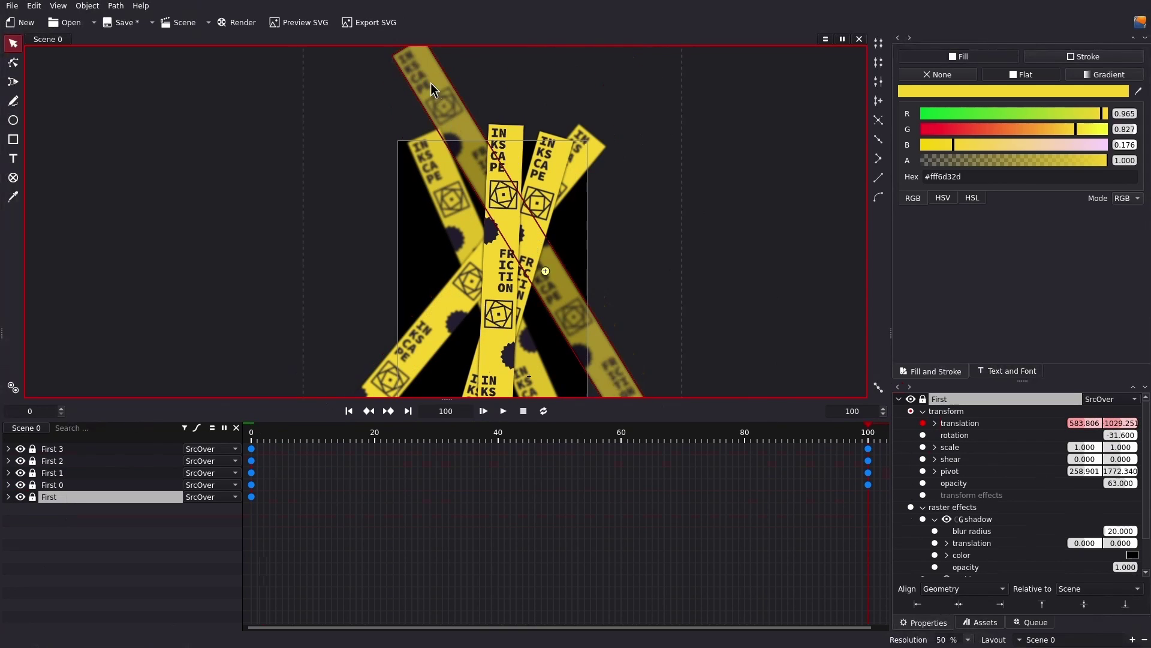
left_click_drag(430, 82, 482, 170)
left_click(251, 434)
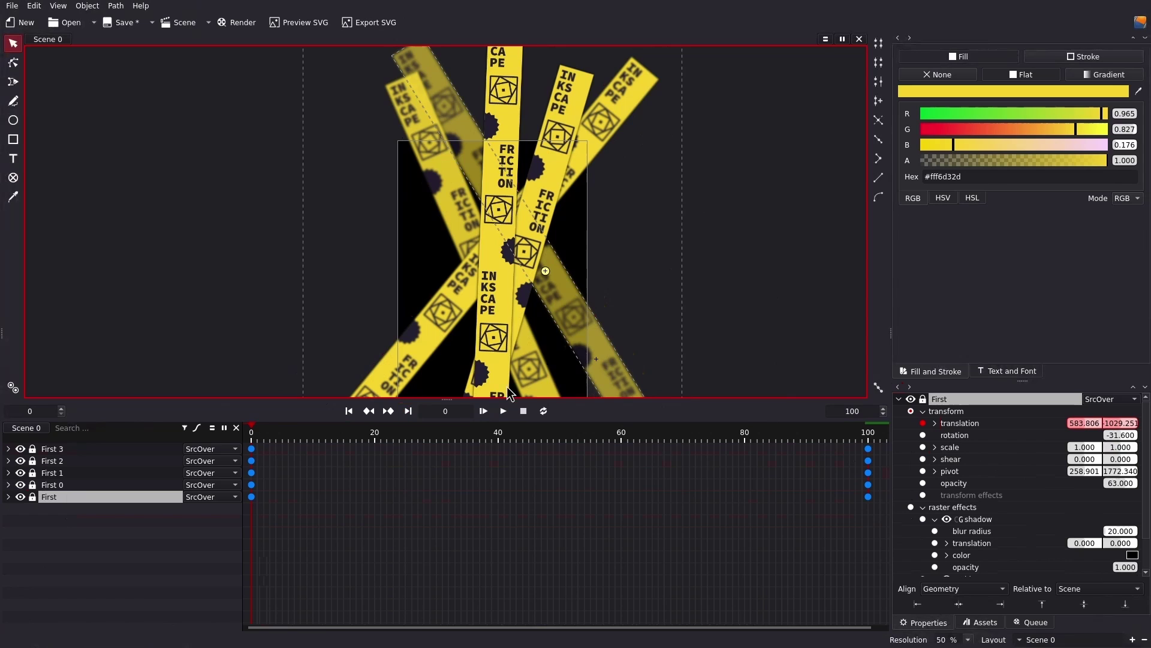
- Preview all five strips sliding, then bring up the render queue
key("space")
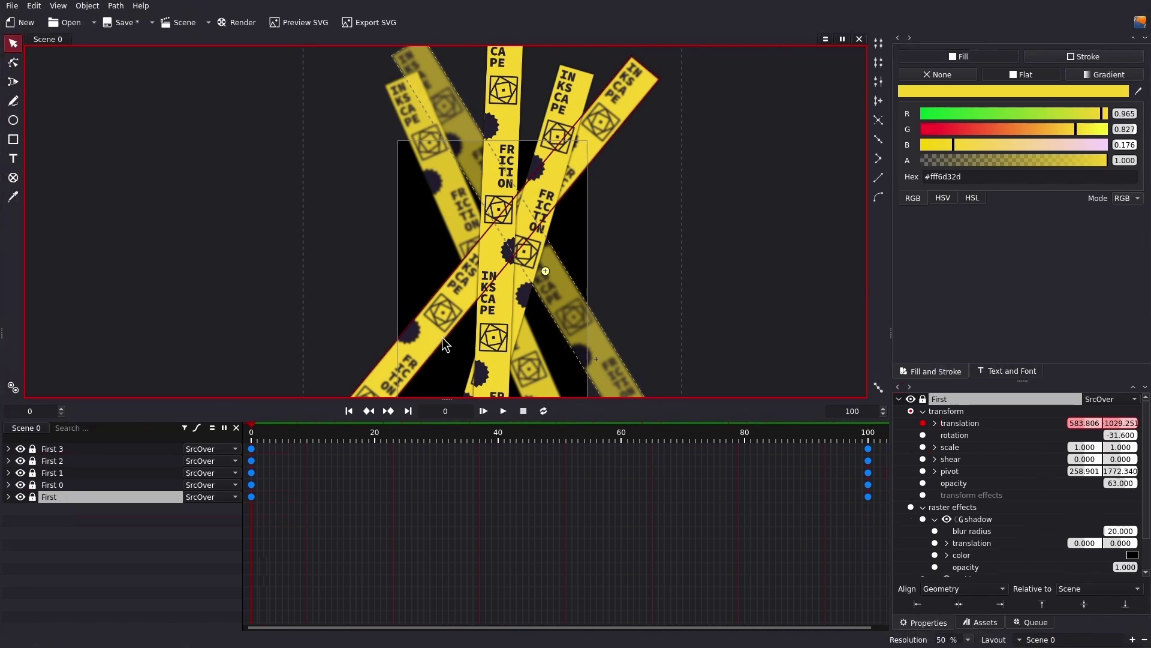
left_click(437, 332)
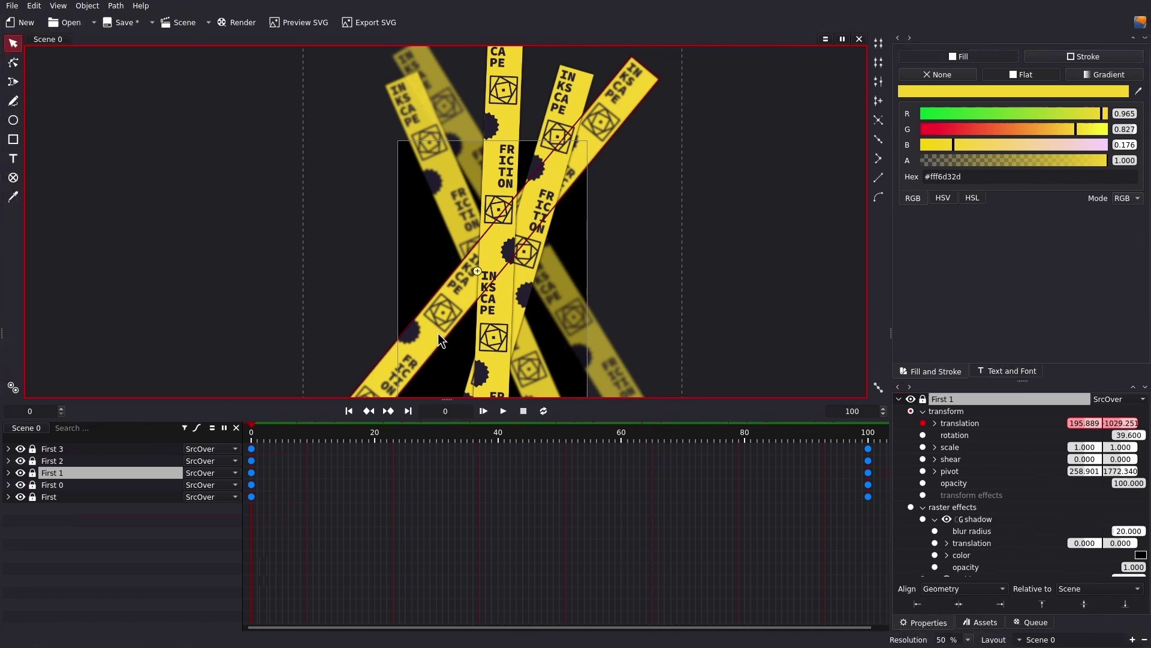
left_click(1027, 622)
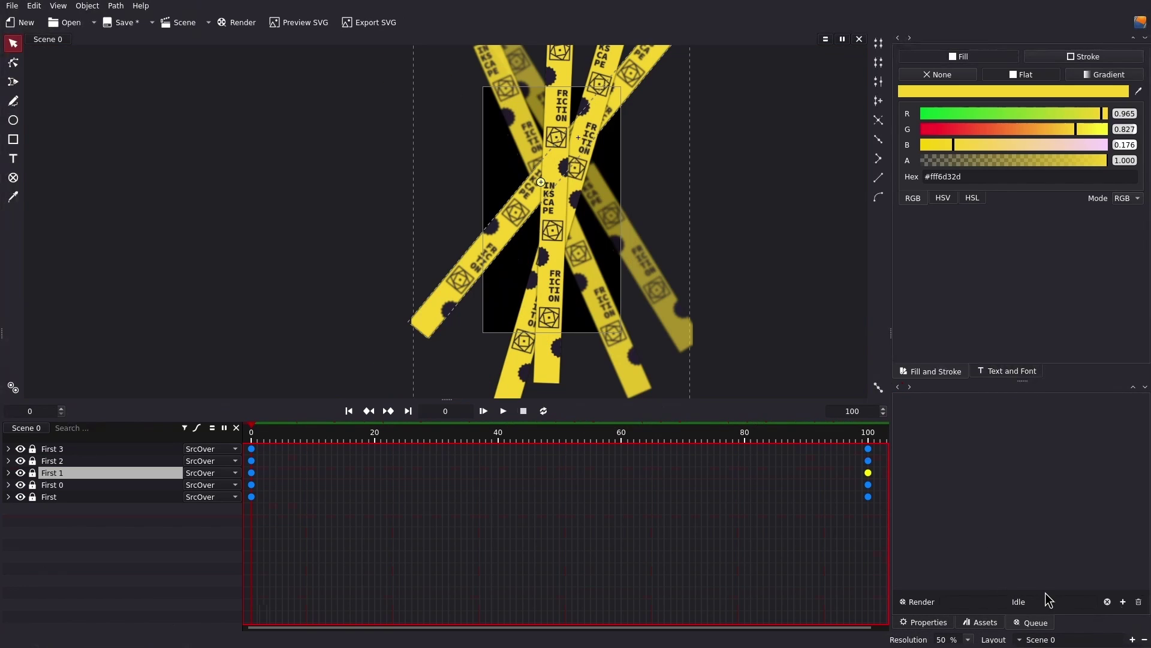
- Add Scene 0 to the render queue, keeping 1080×1920 and frames 0–100
left_click(1123, 602)
left_click(920, 405)
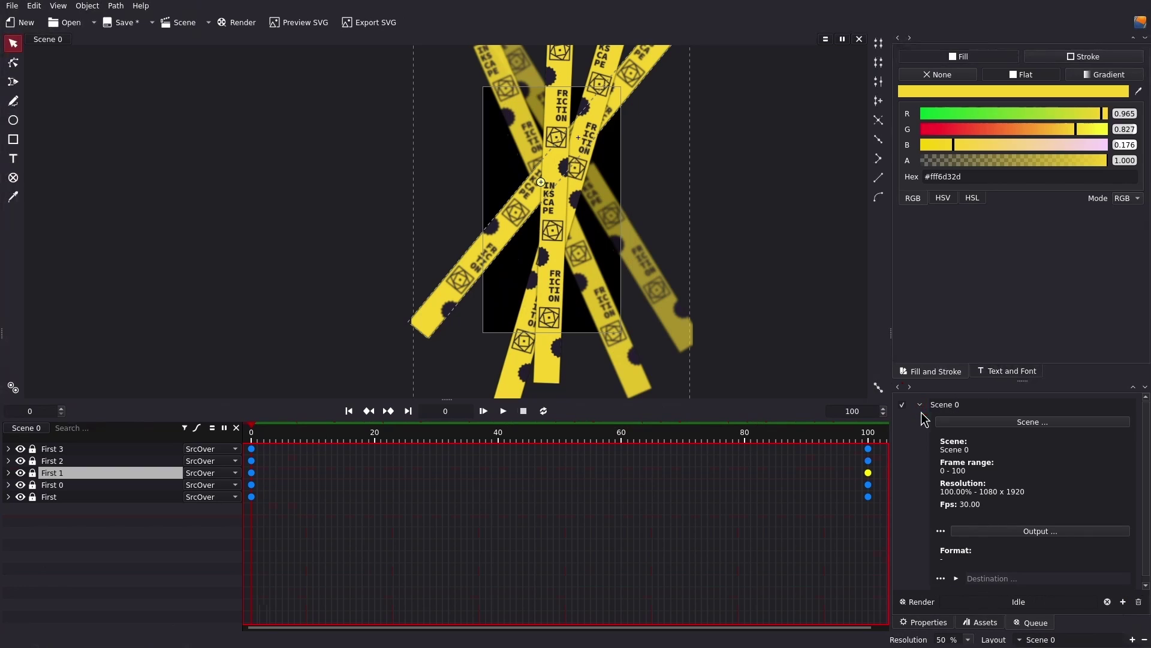
left_click(1007, 422)
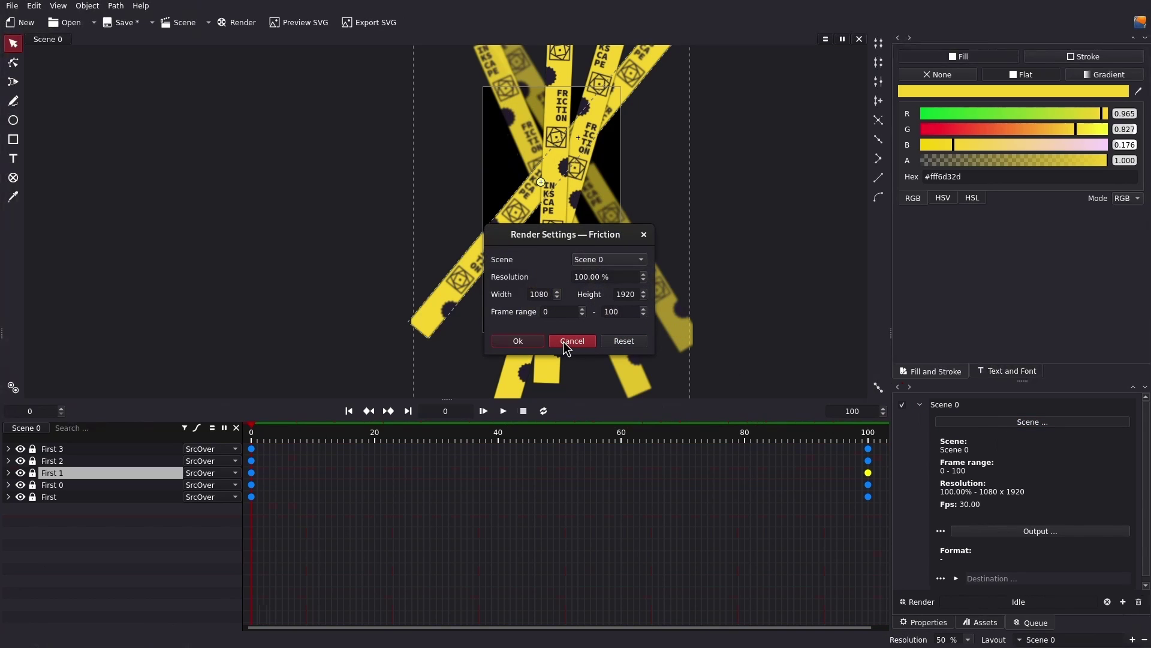
left_click(515, 341)
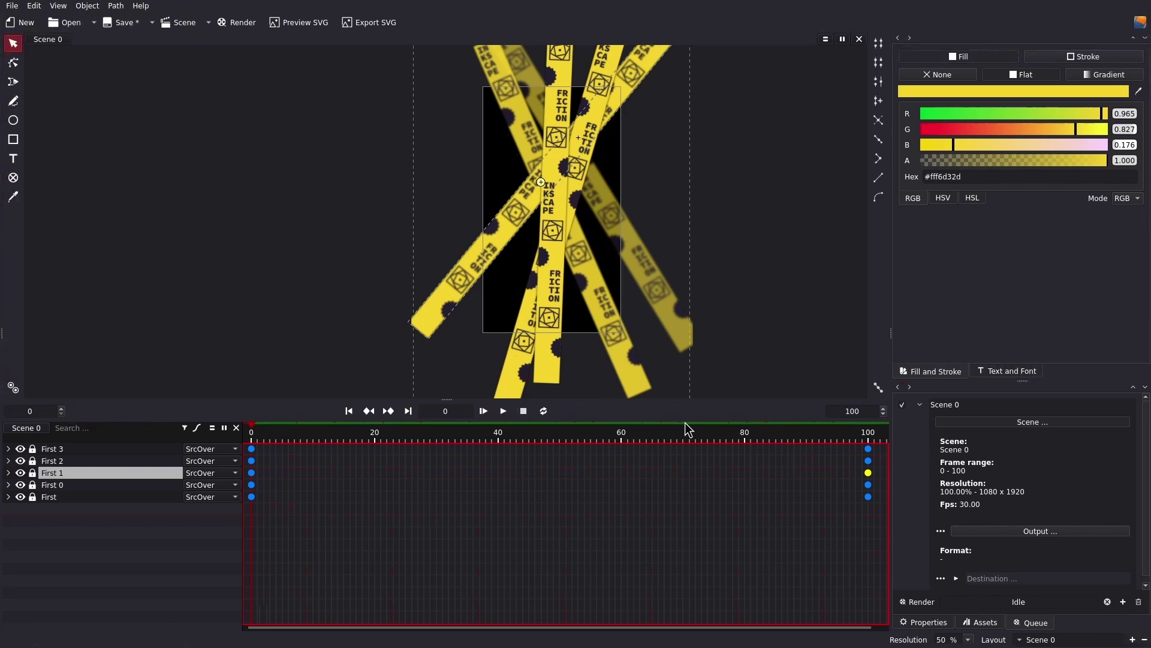
scroll(1015, 467, "down", 1)
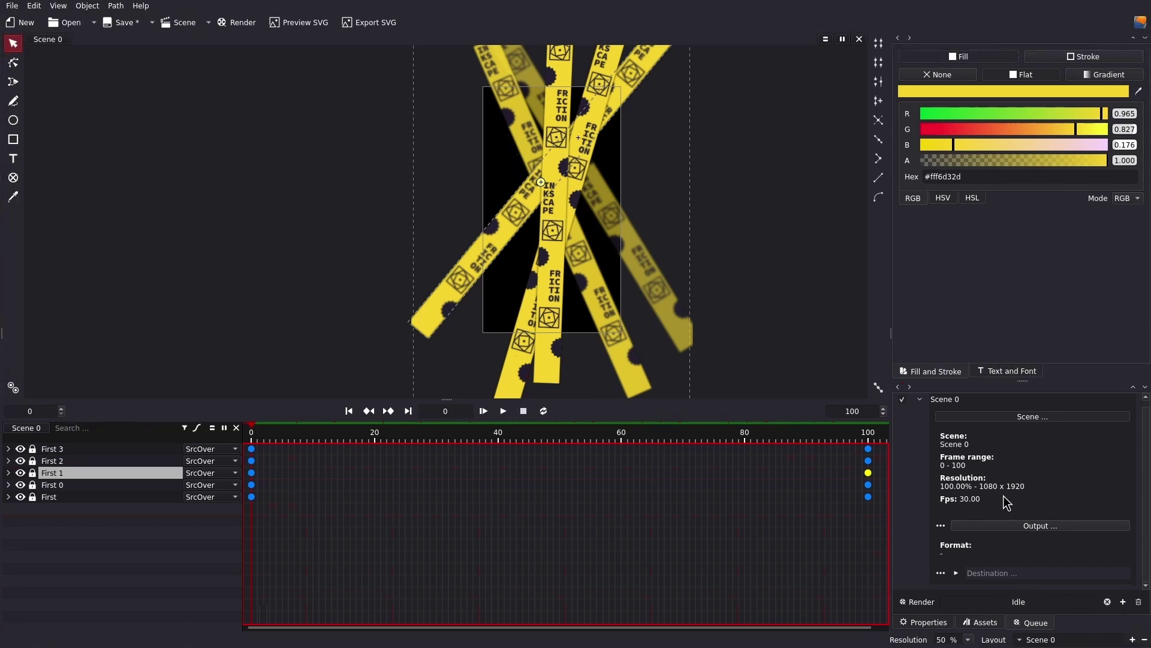
- Set the output format to MP4 with audio off, then start rendering
left_click(1004, 526)
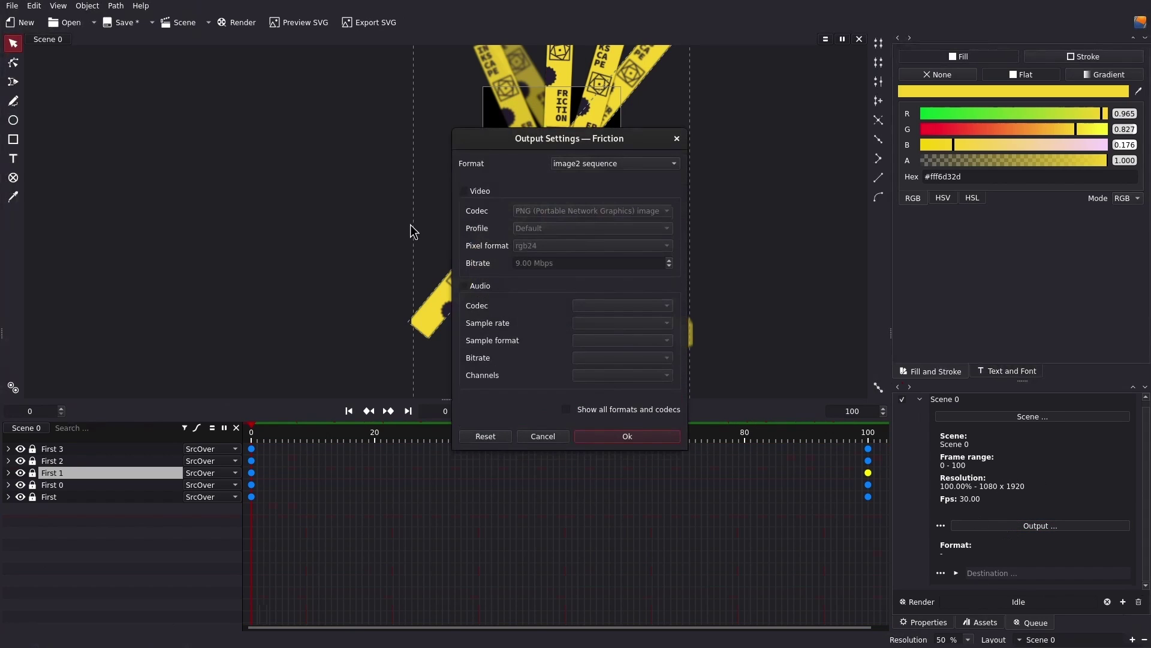
left_click(566, 167)
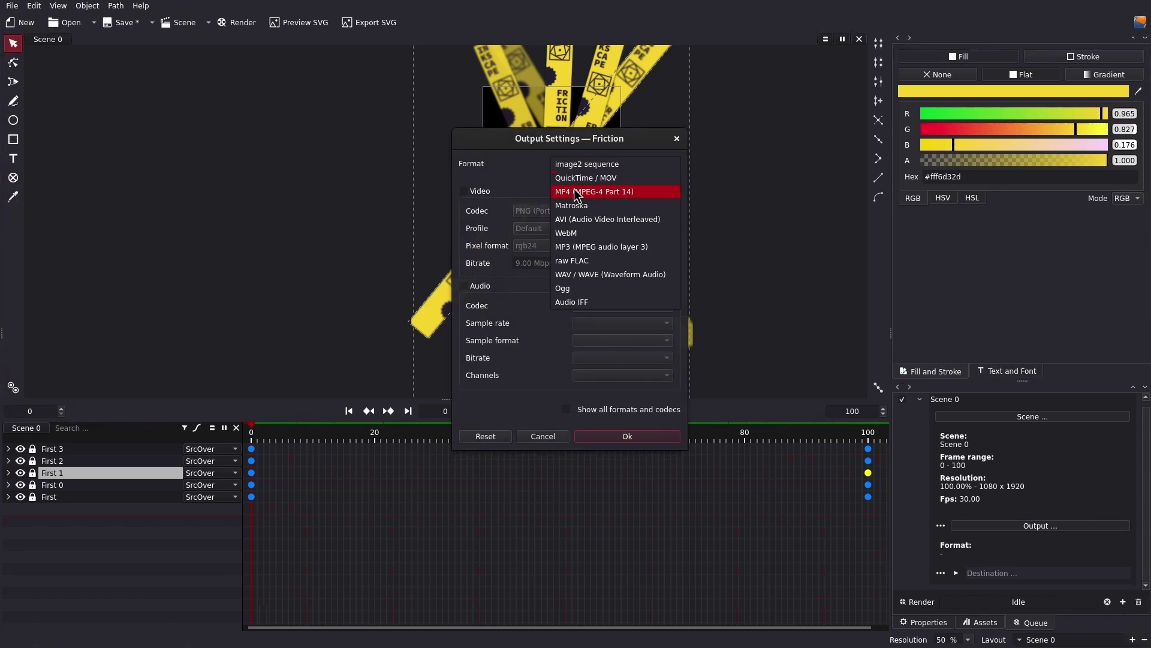
left_click(575, 192)
left_click(473, 287)
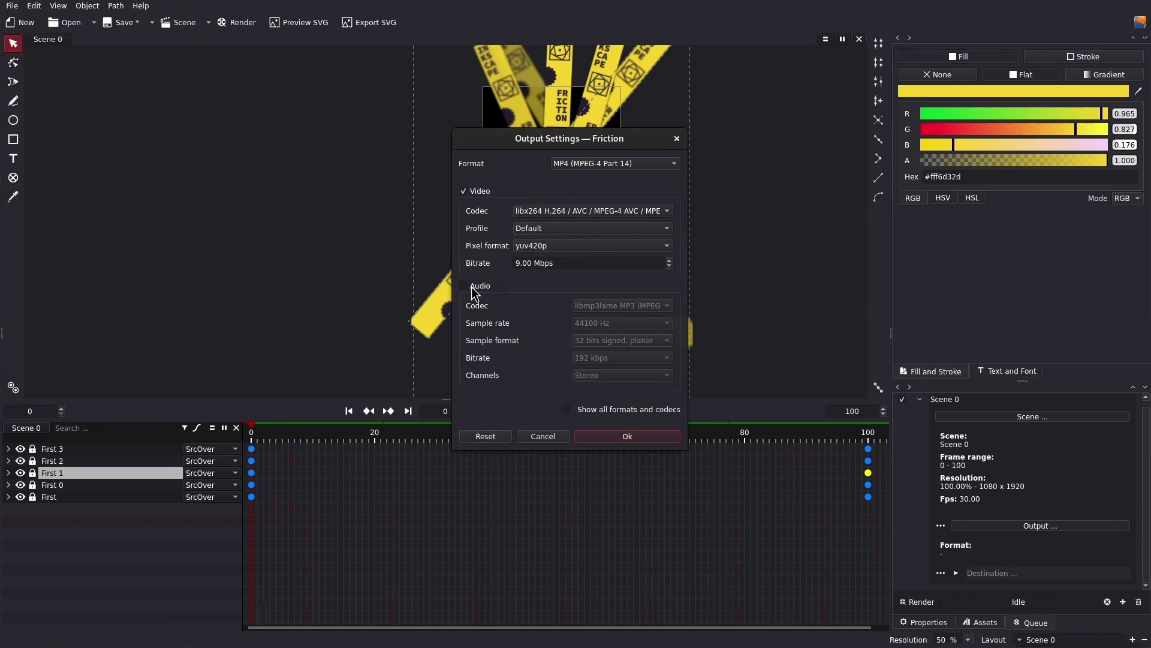
left_click(588, 434)
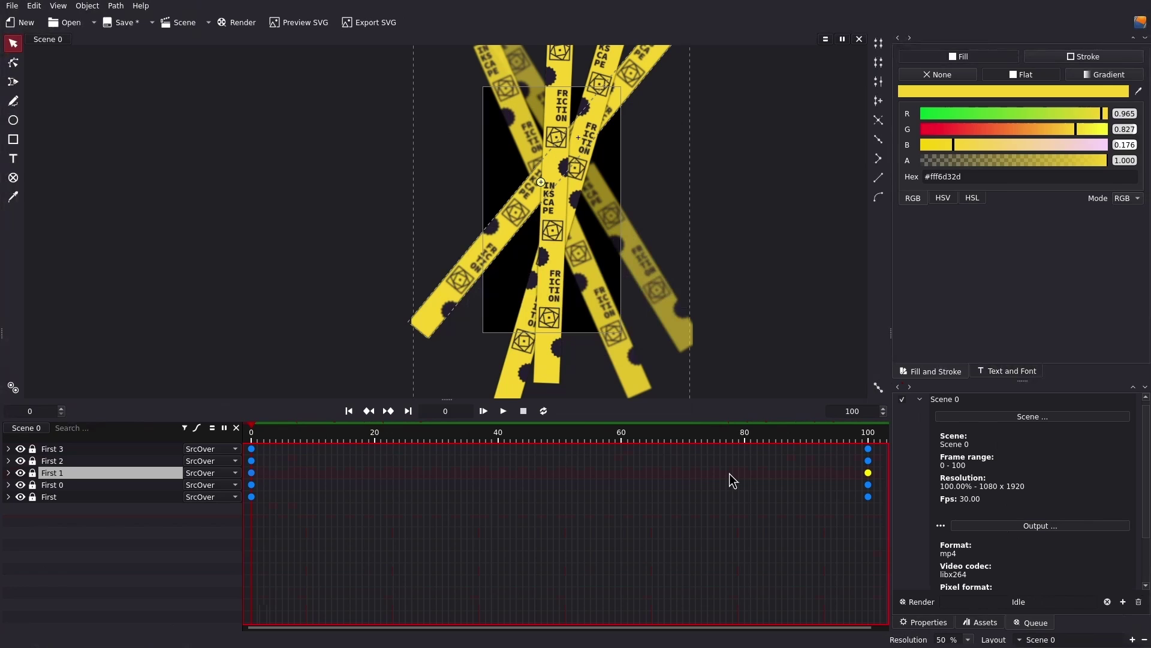
scroll(1041, 487, "down", 2)
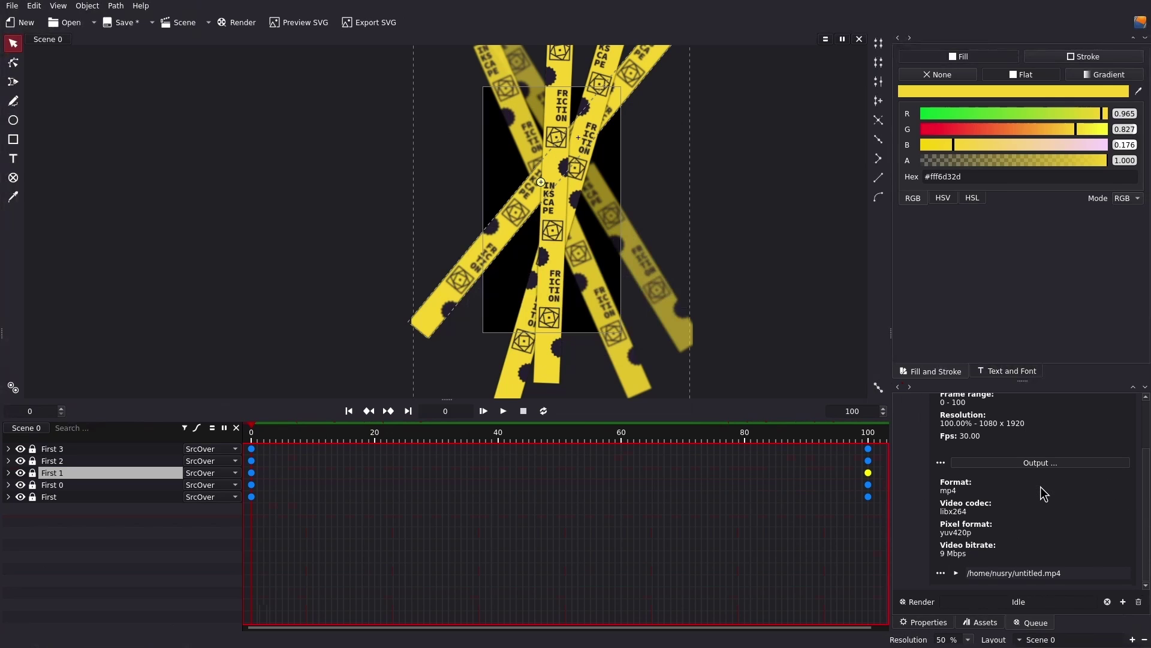
key("ctrl+a")
left_click(918, 602)
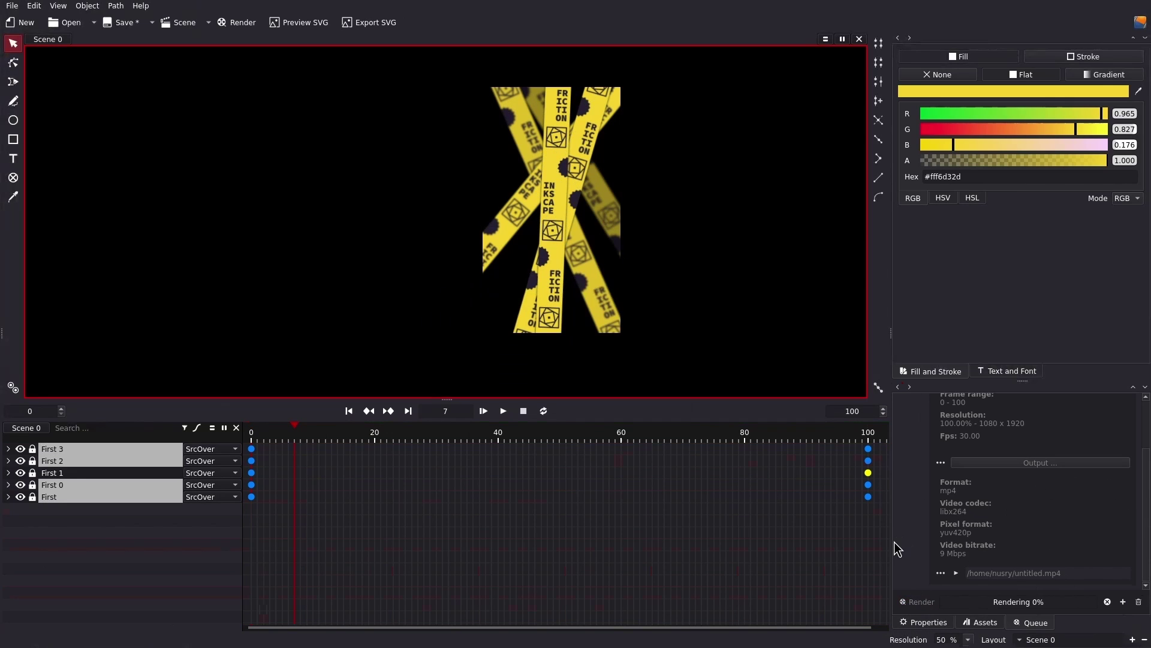